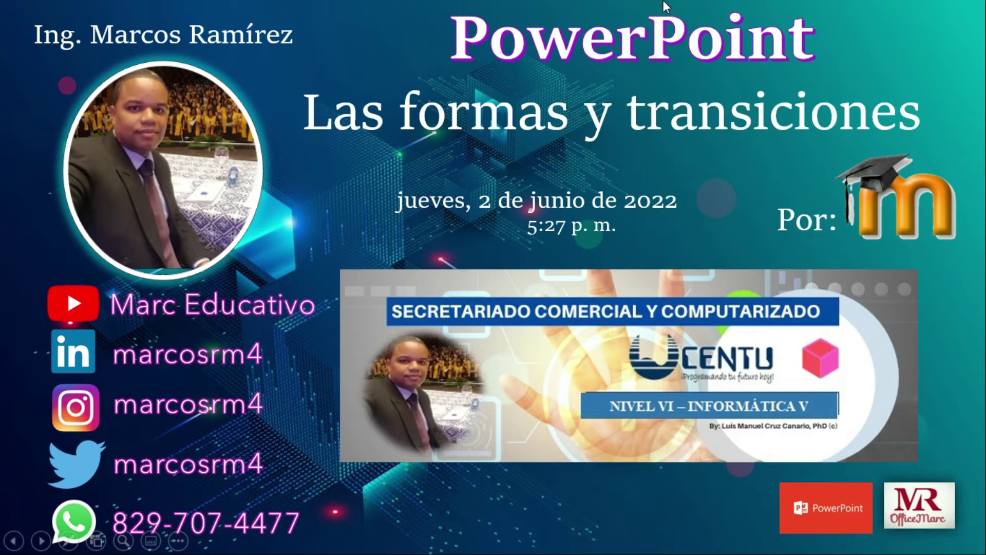
- Advance the slideshow through Contenidos and Práctica #5 to Insertar formas, then exit to Normal view
key("Right")
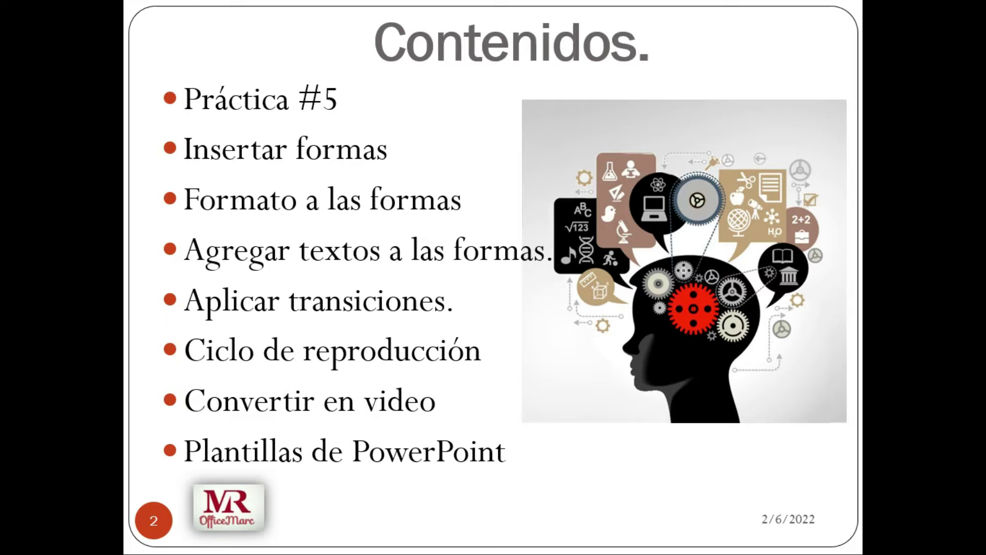
key("Right")
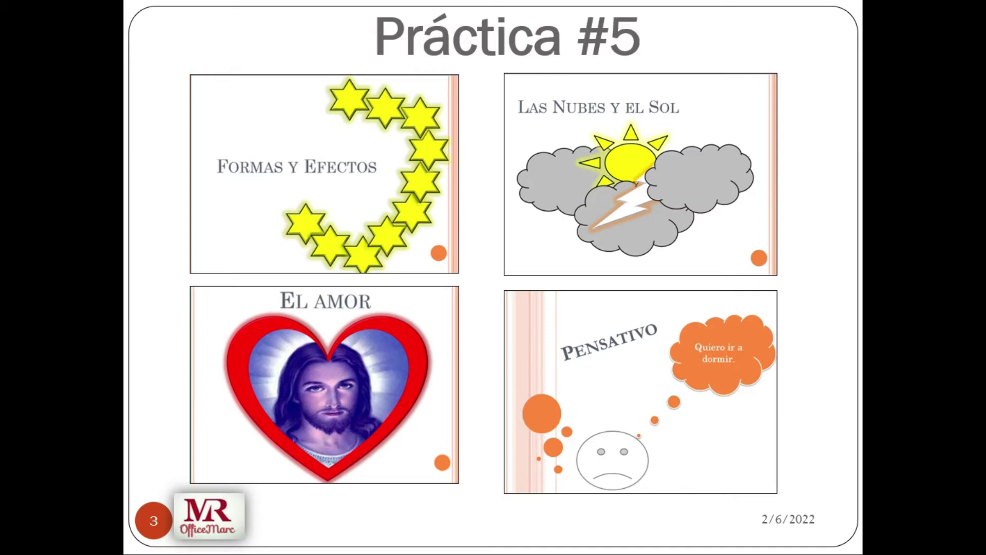
key("Right")
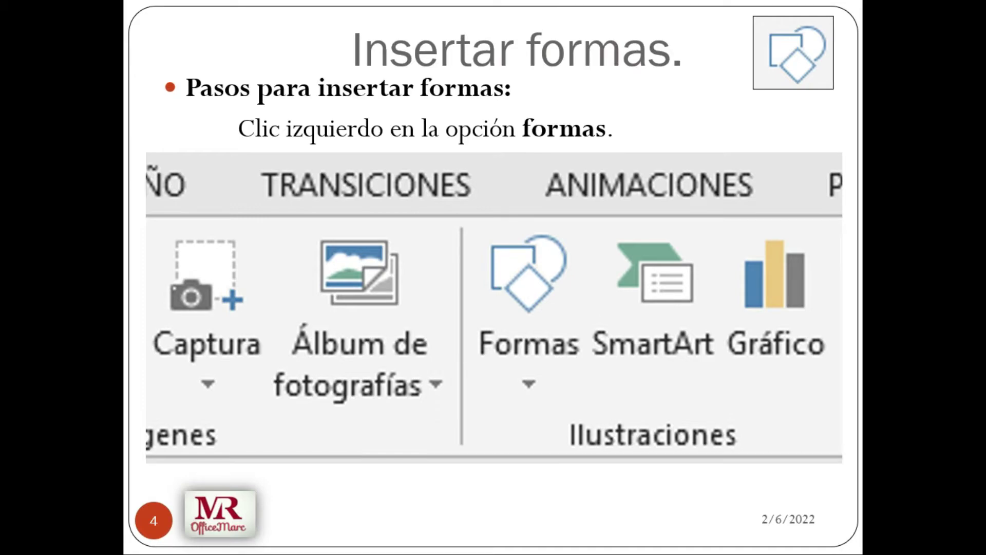
key("Escape")
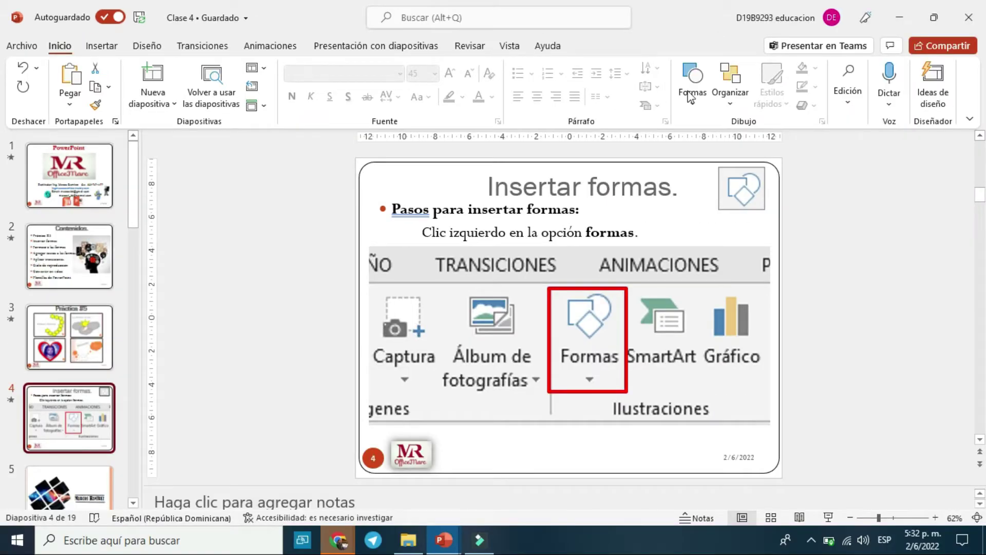
- Browse the Insertar > Formas shapes gallery without inserting any shape
left_click(697, 102)
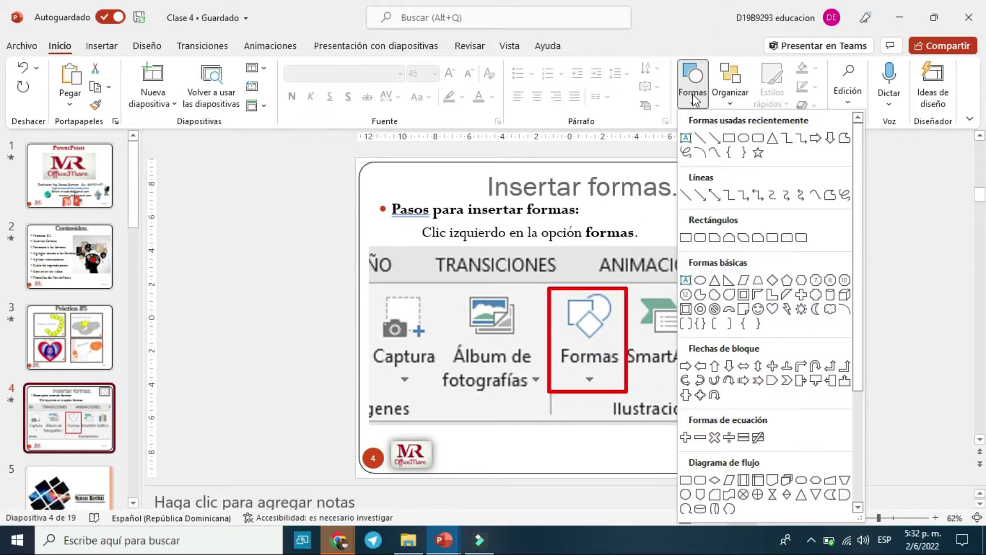
left_click(109, 50)
left_click(106, 51)
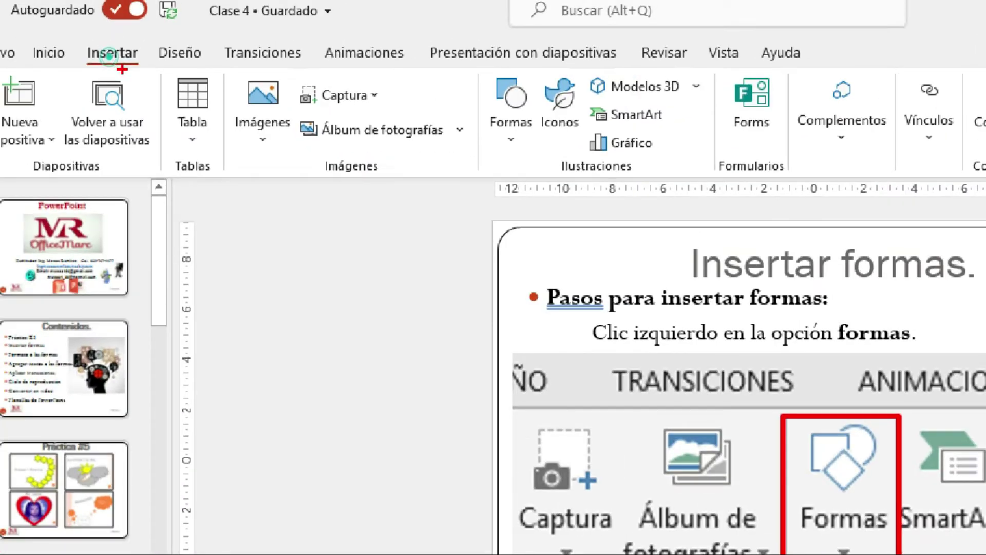
left_click(74, 31)
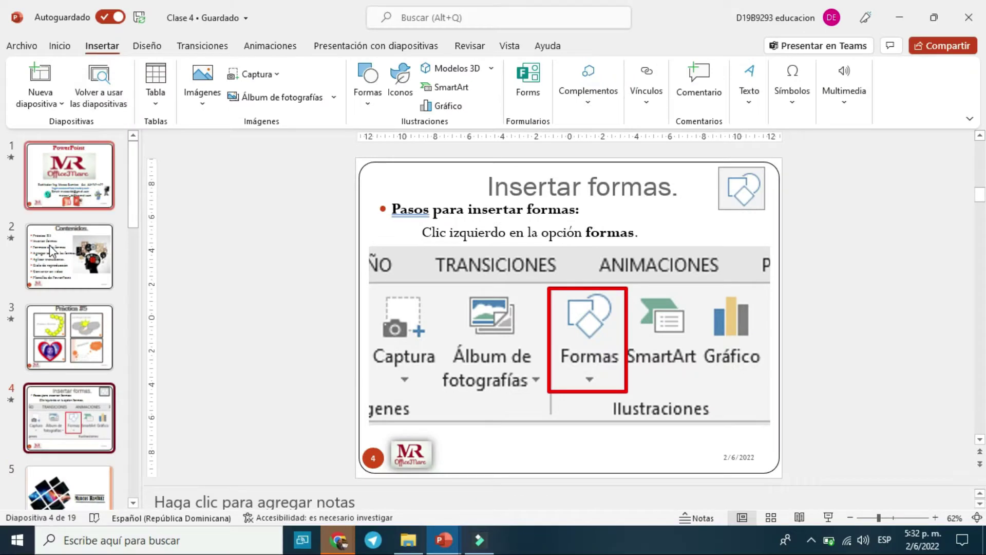
left_click(376, 101)
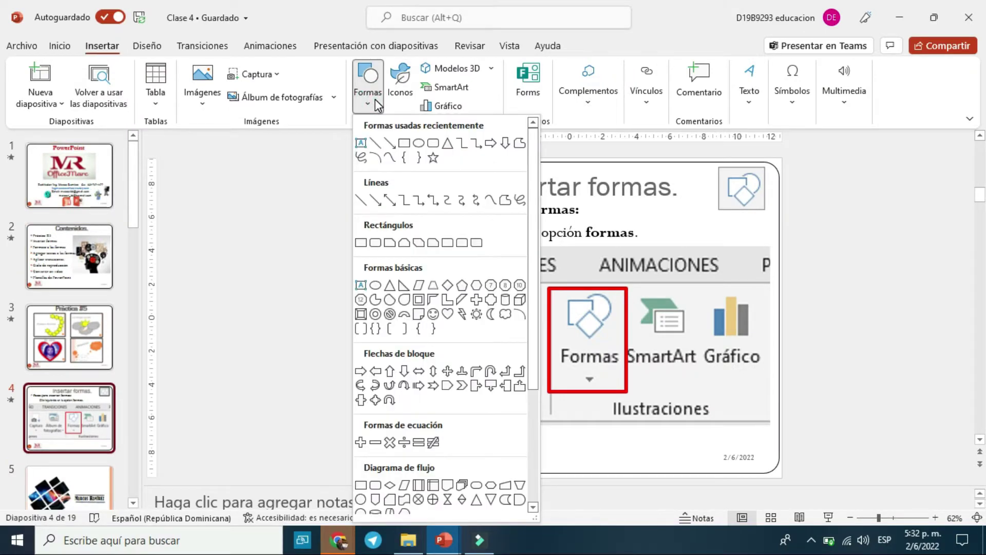
left_click(75, 421)
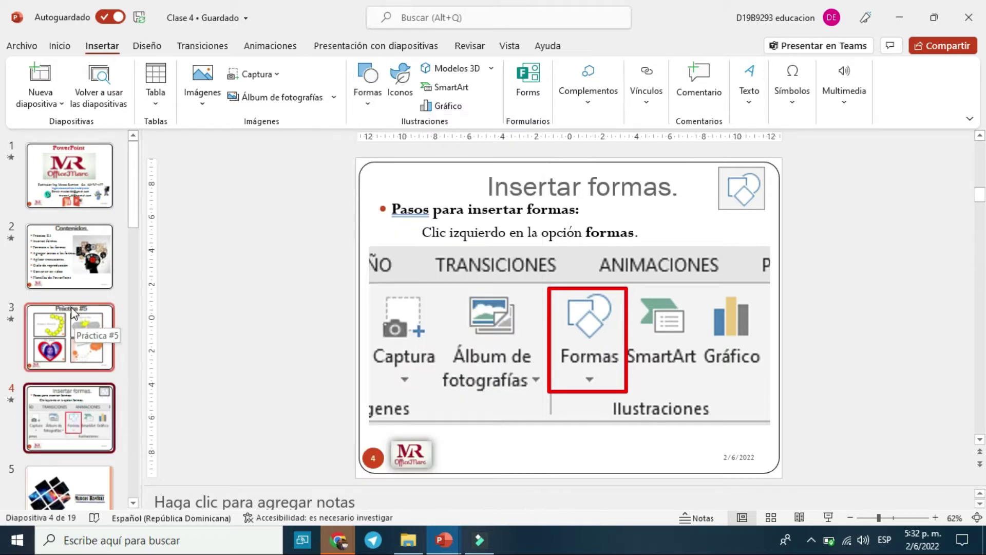
- Select slide 5, preview it full-screen, then insert a new blank slide 6 after it
scroll(75, 289, "down", 3)
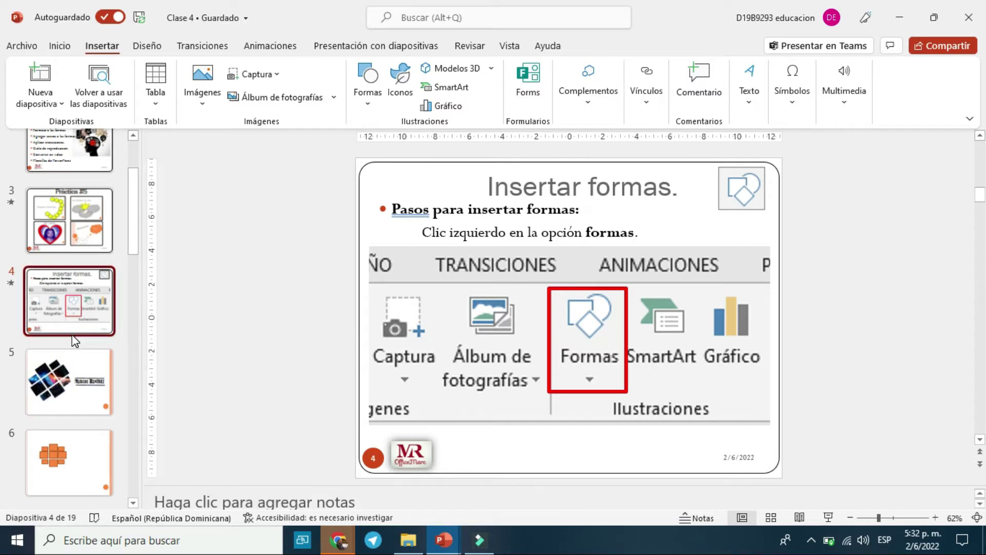
left_click(71, 386)
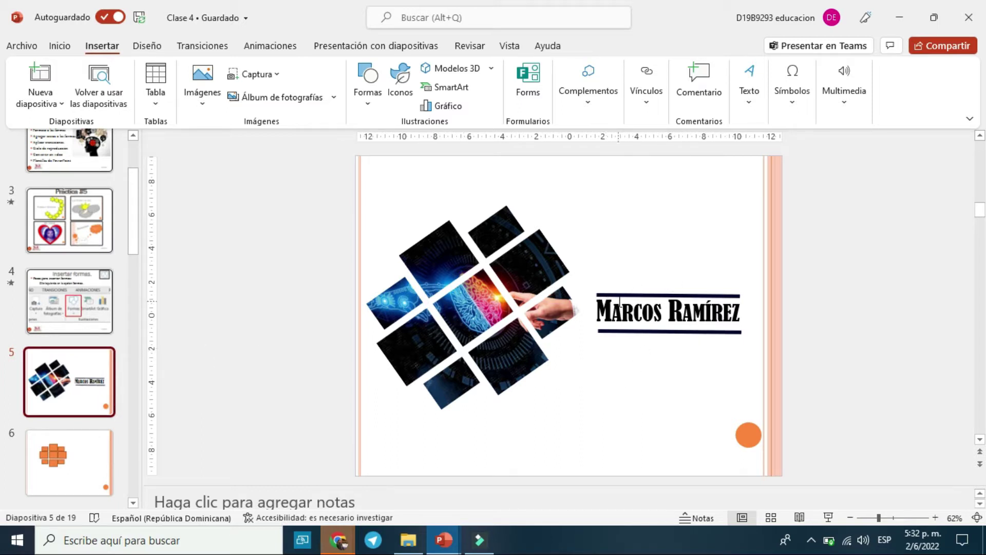
key("shift+F5")
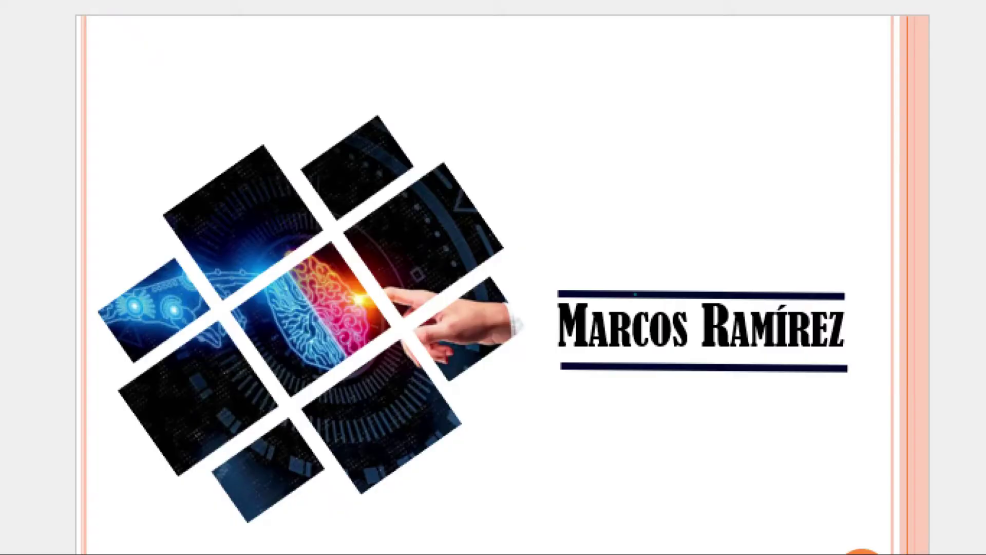
left_click_drag(543, 263, 847, 306)
key("Escape")
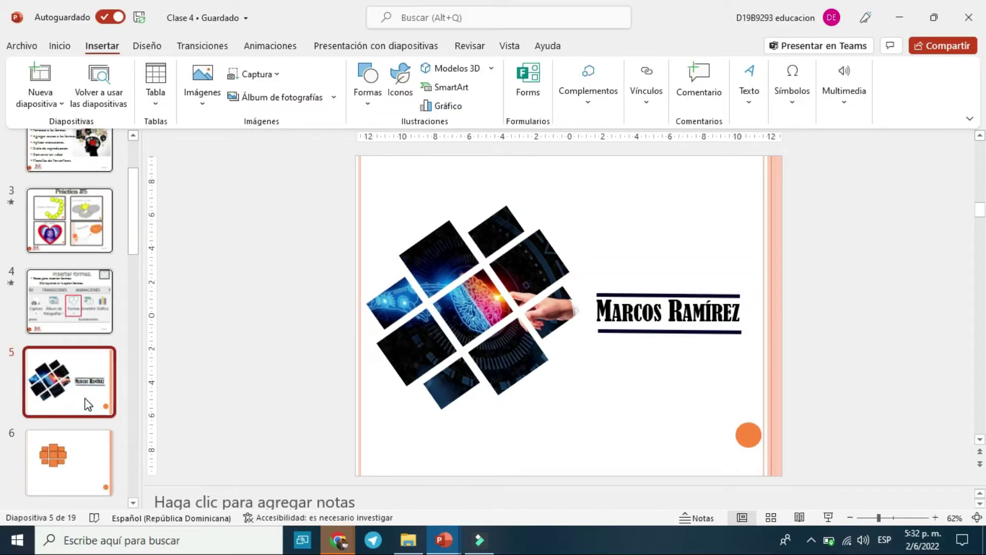
key("Return")
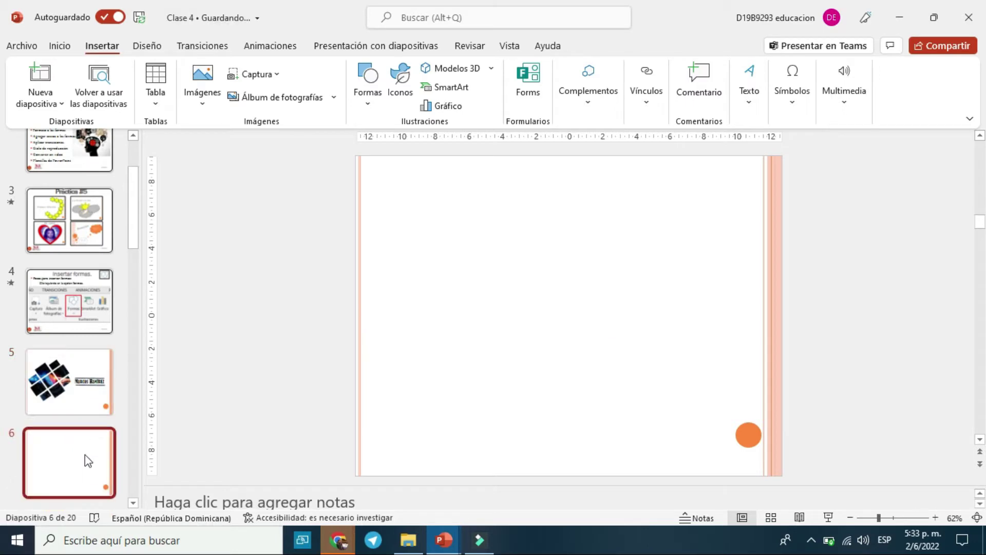
- Insert an orange Rectángulo near slide 6's upper left and resize it to 2 × 2.4 cm
left_click(85, 455)
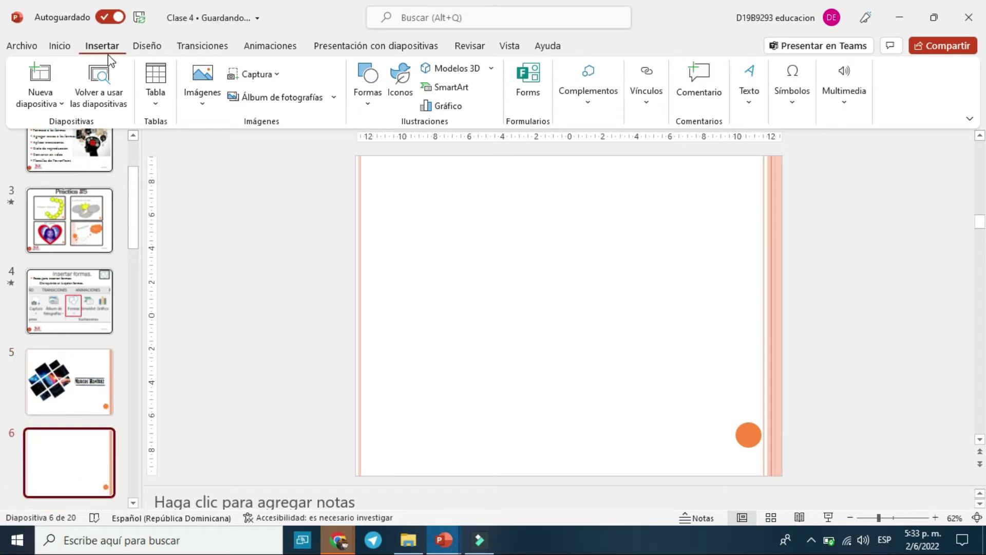
left_click(368, 107)
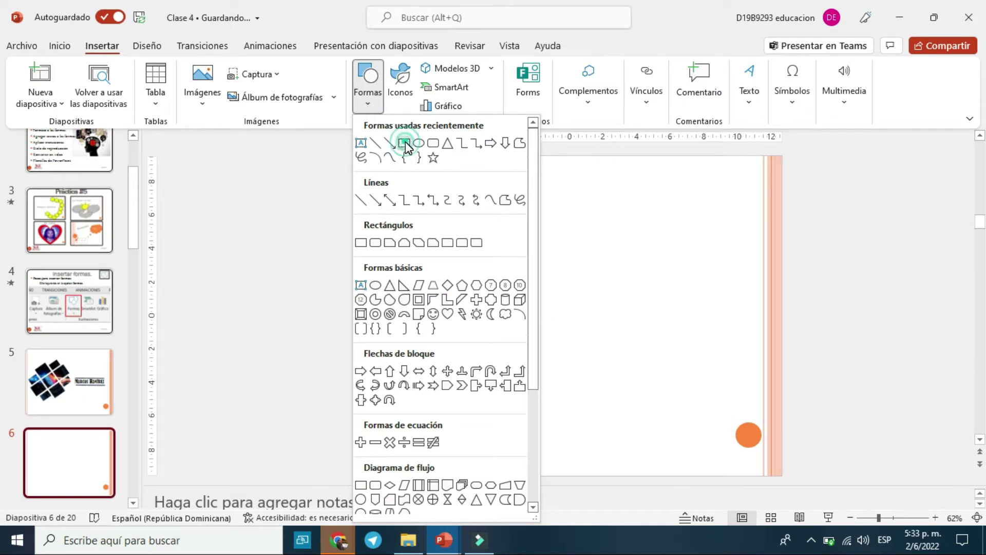
left_click(405, 143)
left_click(367, 97)
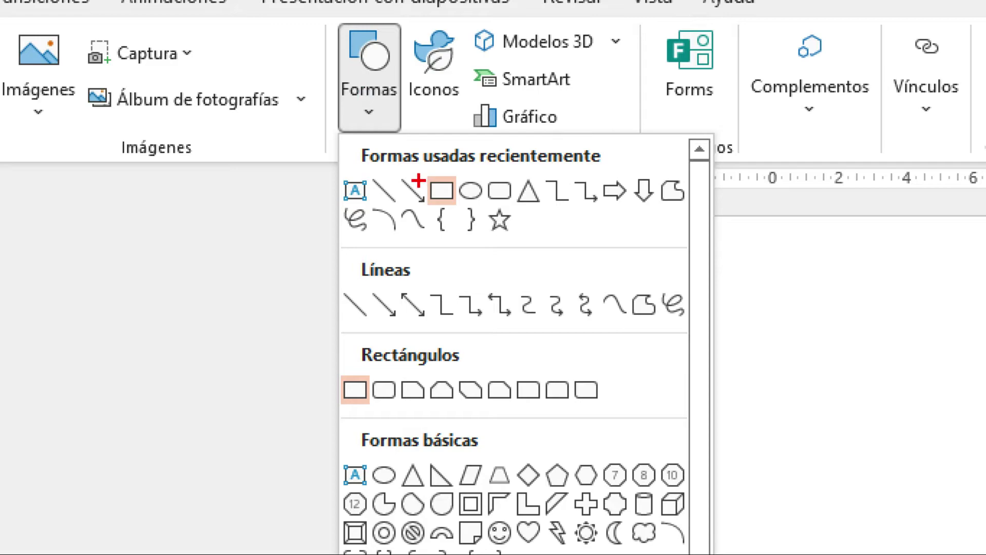
left_click_drag(416, 176, 455, 213)
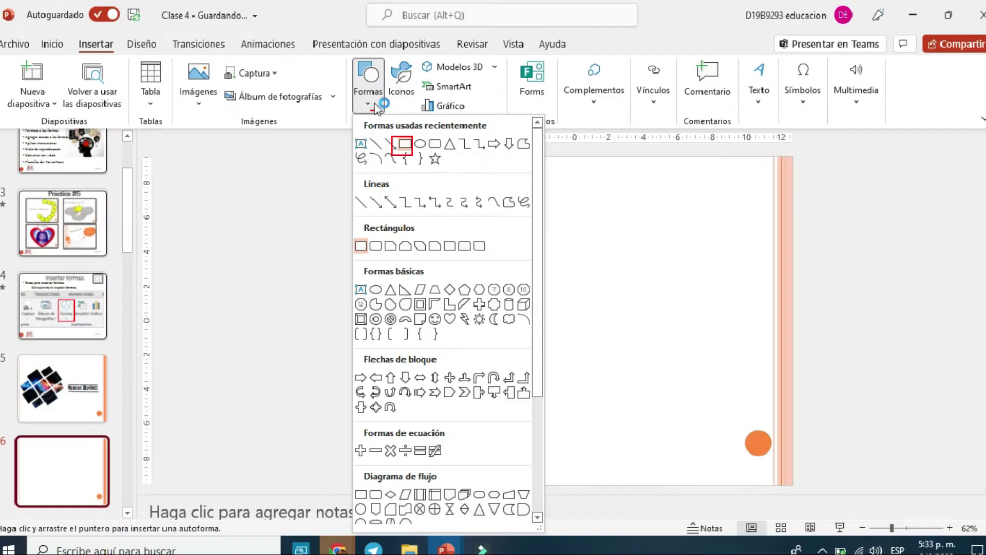
left_click(405, 143)
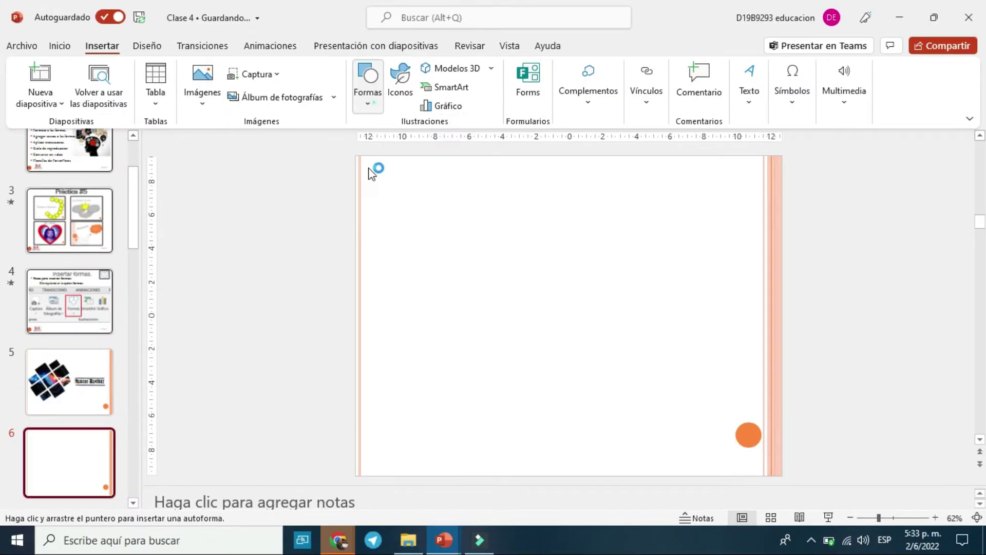
left_click(557, 216)
left_click(423, 232)
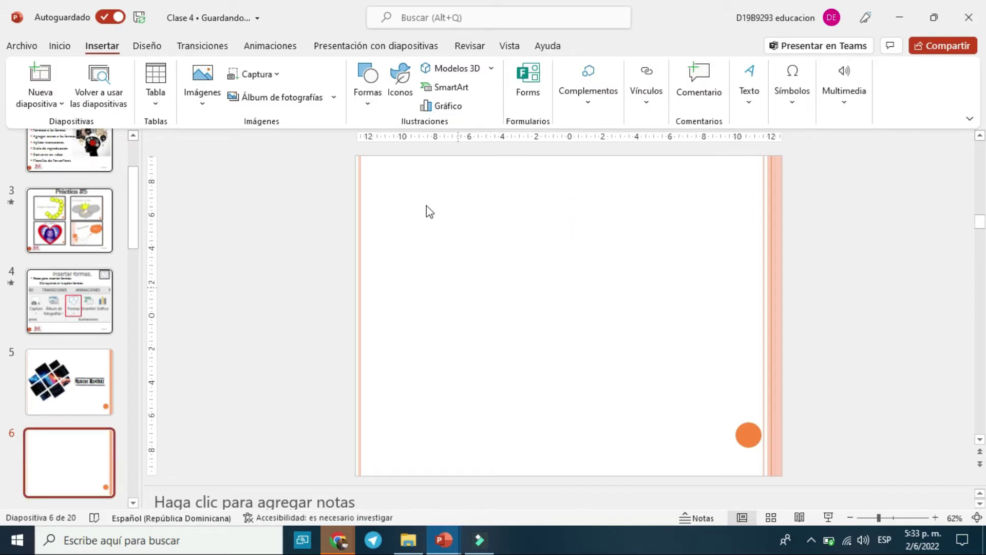
left_click(421, 231)
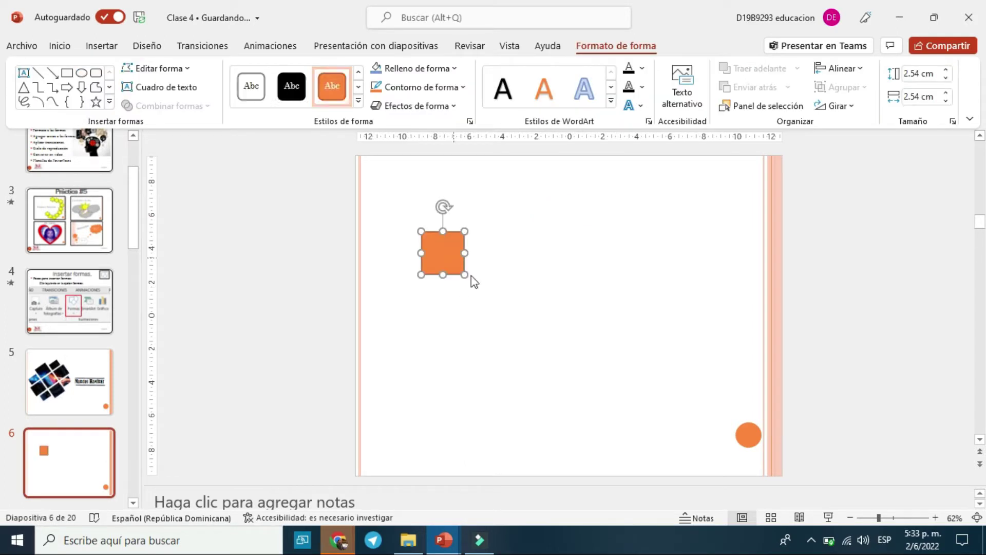
left_click_drag(465, 274, 462, 265)
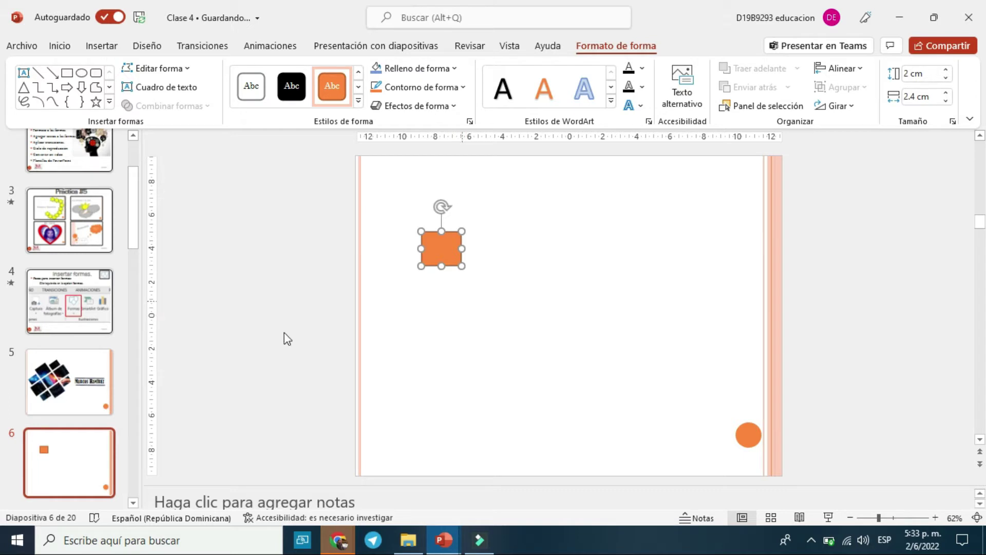
left_click(95, 387)
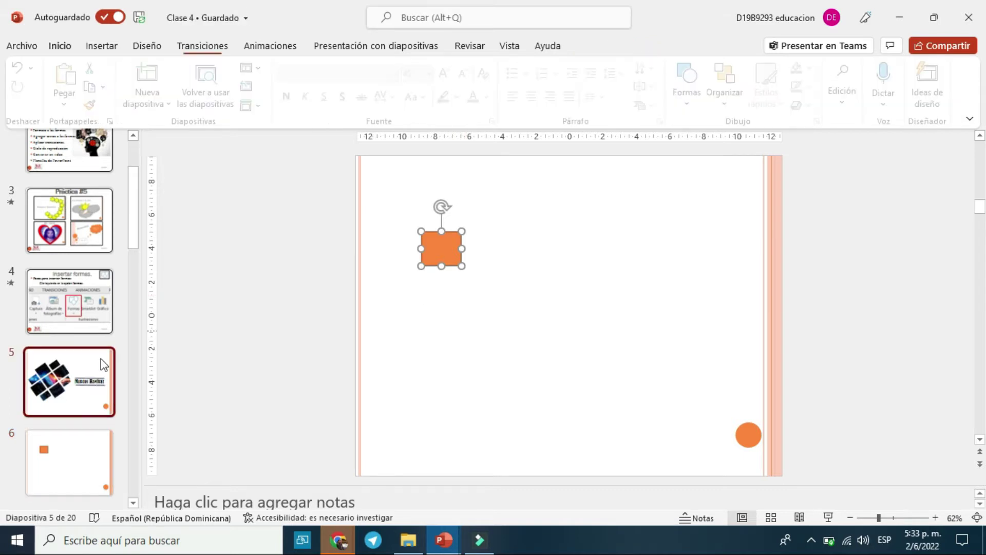
- Make trial drag selections on slide 5 and cancel them
key("ctrl+1")
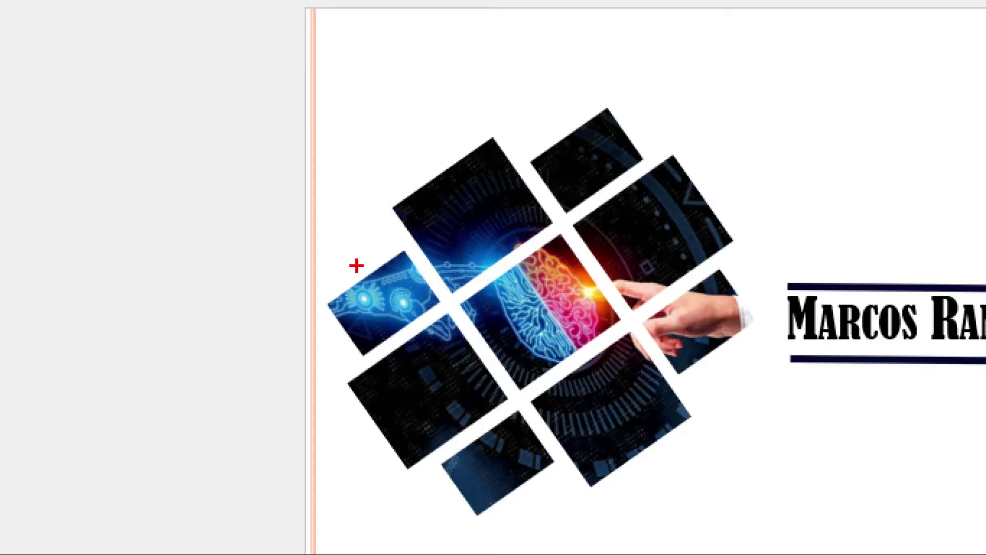
left_click_drag(264, 241, 429, 337)
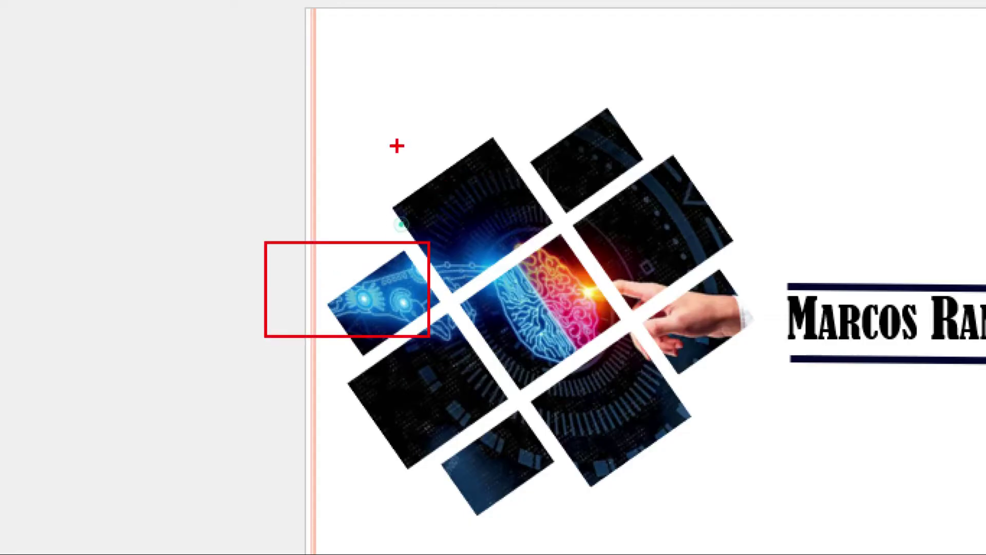
left_click_drag(396, 145, 552, 276)
key("Escape")
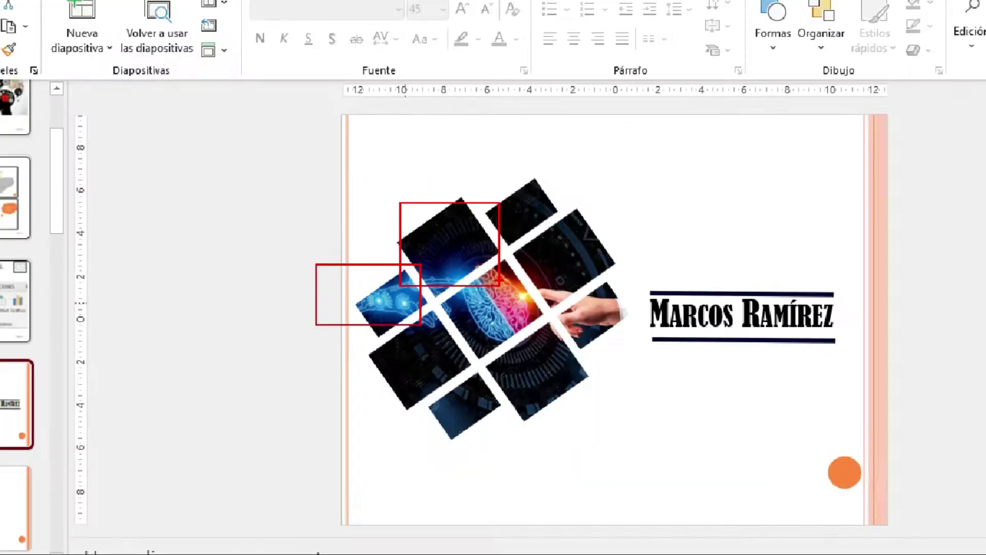
- Copy slide 6's orange rectangle up and to the right, and shorten the copy
left_click(73, 442)
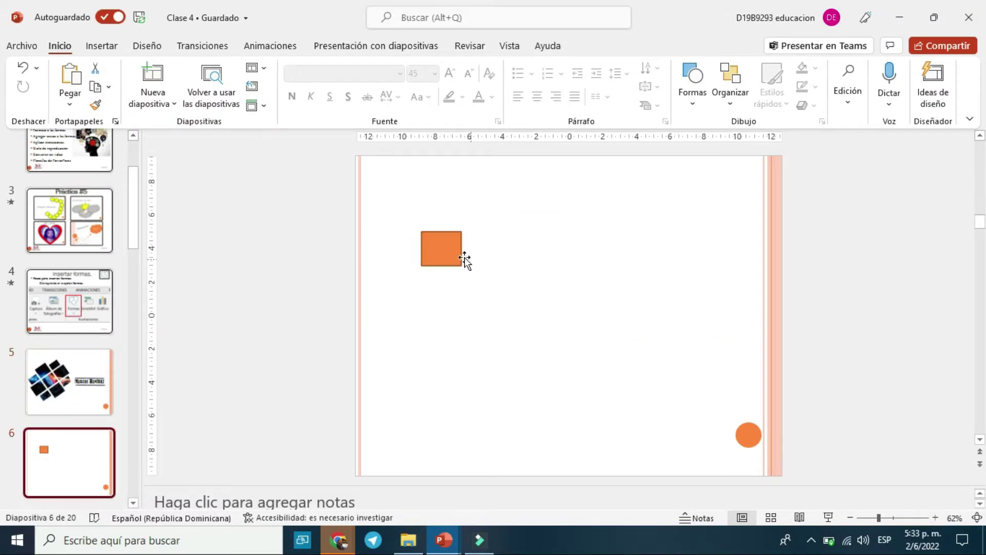
left_click(456, 256)
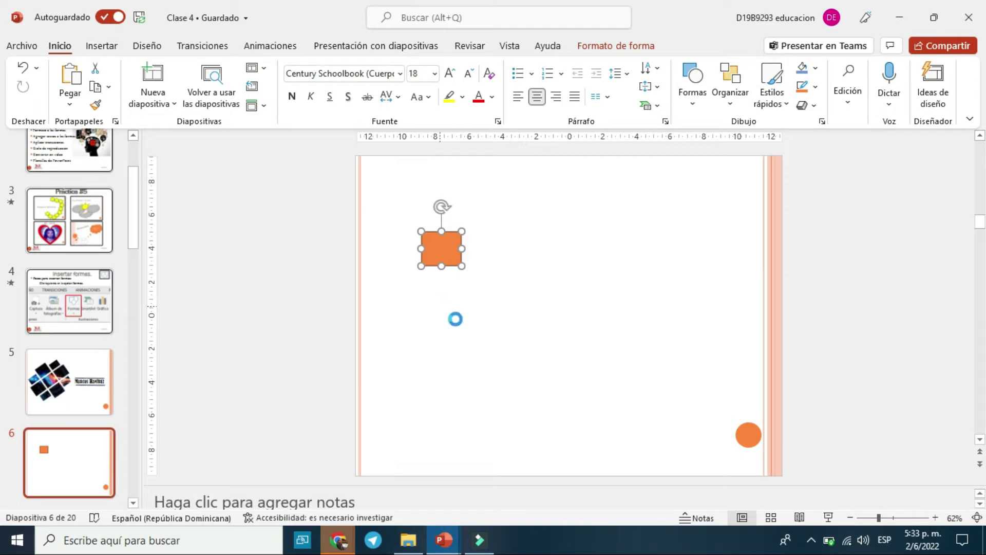
mouse_move(449, 257)
left_mouse_down()
mouse_move(503, 248)
mouse_move(519, 265)
left_mouse_up()
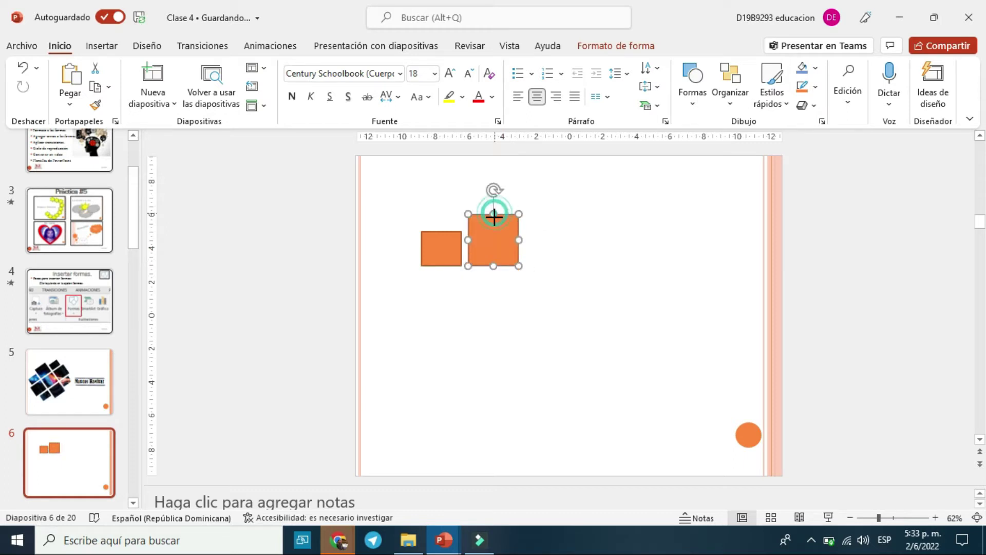
left_click_drag(494, 214, 505, 230)
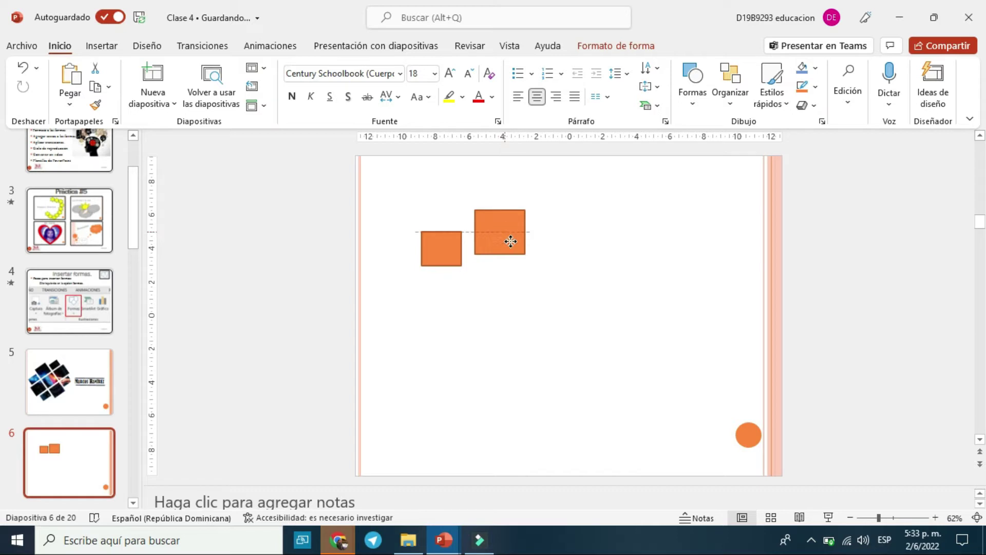
- Position the shortened copy beside the first rectangle, slightly higher, using the smart guides
mouse_move(506, 230)
left_mouse_down()
mouse_move(517, 236)
mouse_move(374, 286)
left_mouse_up()
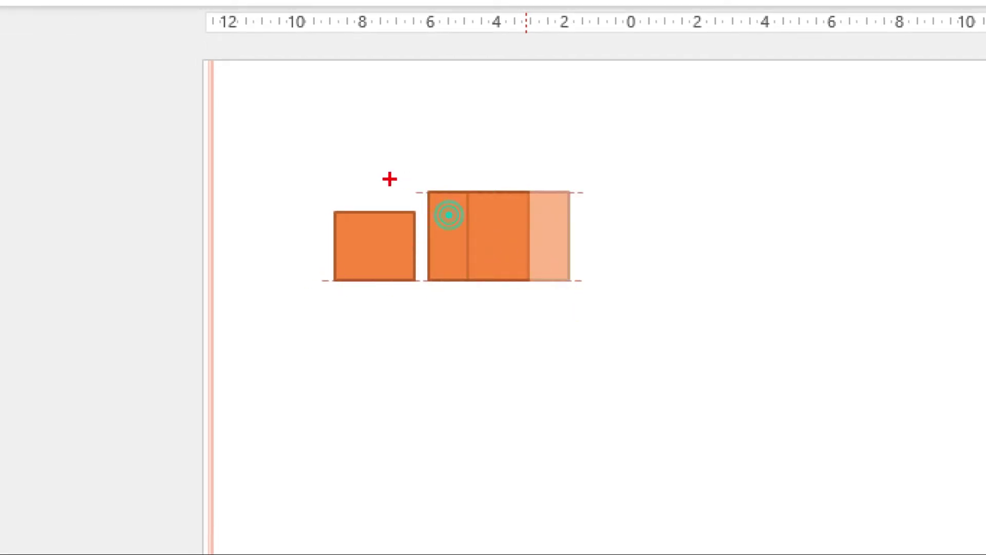
left_click_drag(389, 179, 437, 200)
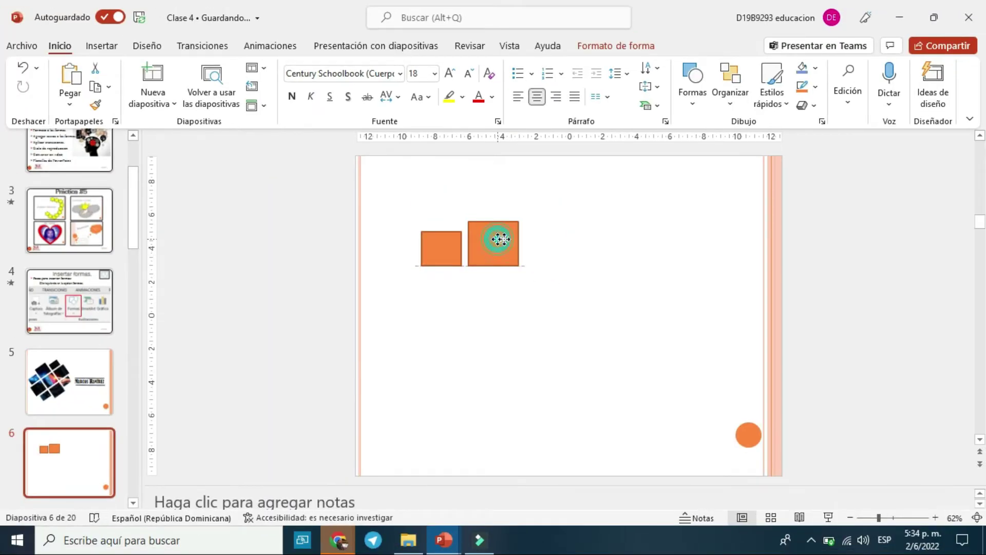
left_click_drag(509, 233, 506, 233)
mouse_move(499, 266)
left_mouse_down()
mouse_move(530, 331)
mouse_move(495, 227)
left_mouse_up()
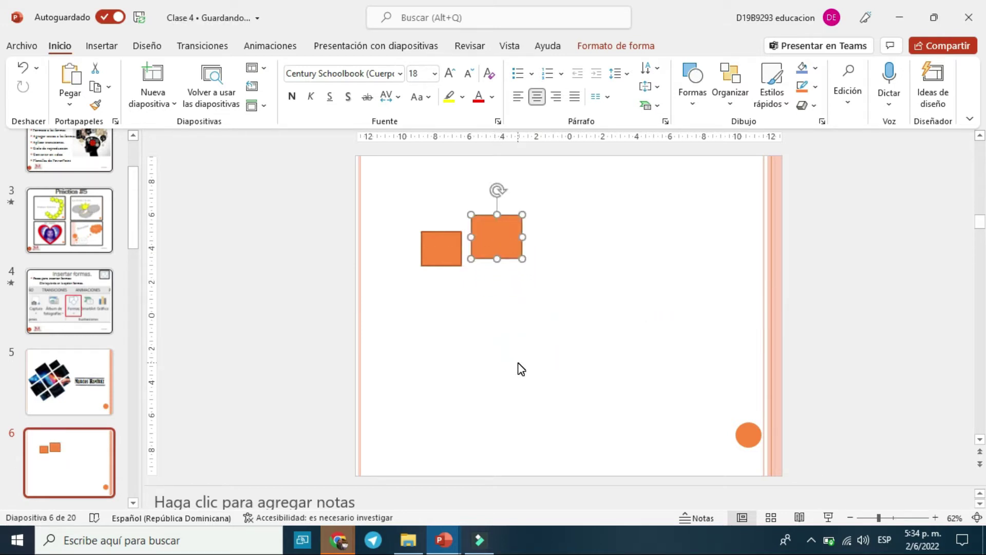
scroll(69, 453, "down", 1)
scroll(69, 453, "down", 1)
- Open slide 7 and look over its cross-shaped cluster of nine orange rectangles
left_click(77, 427)
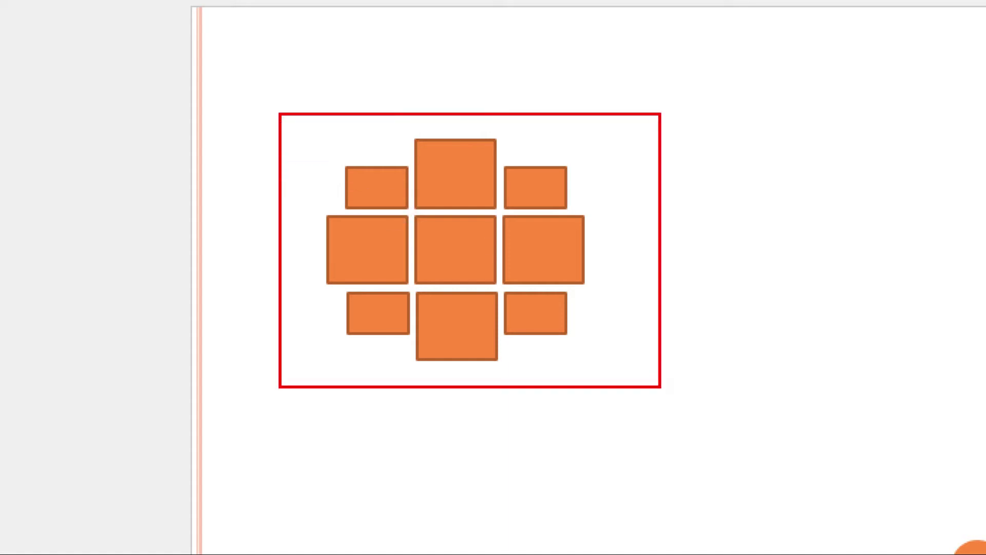
left_click_drag(661, 387, 659, 386)
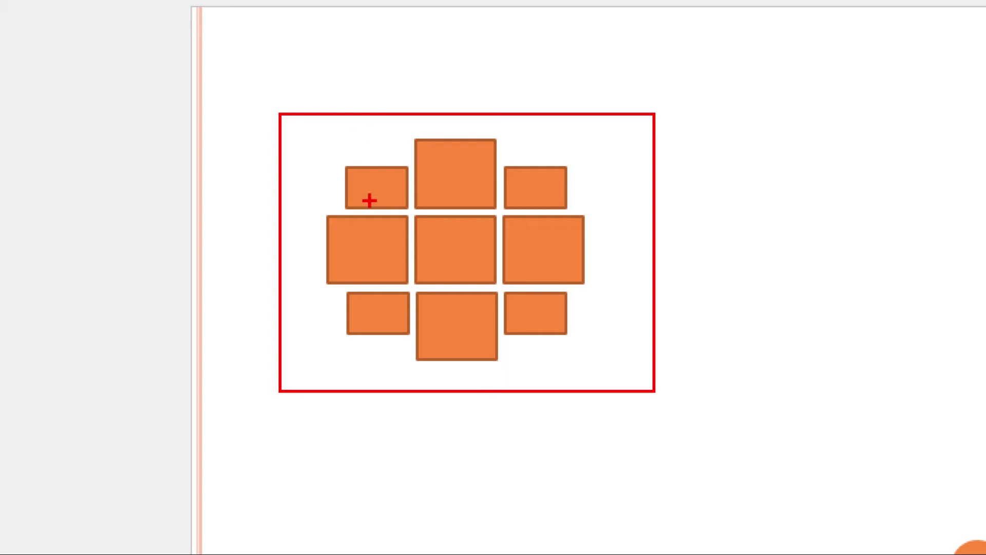
left_click_drag(331, 163, 605, 366)
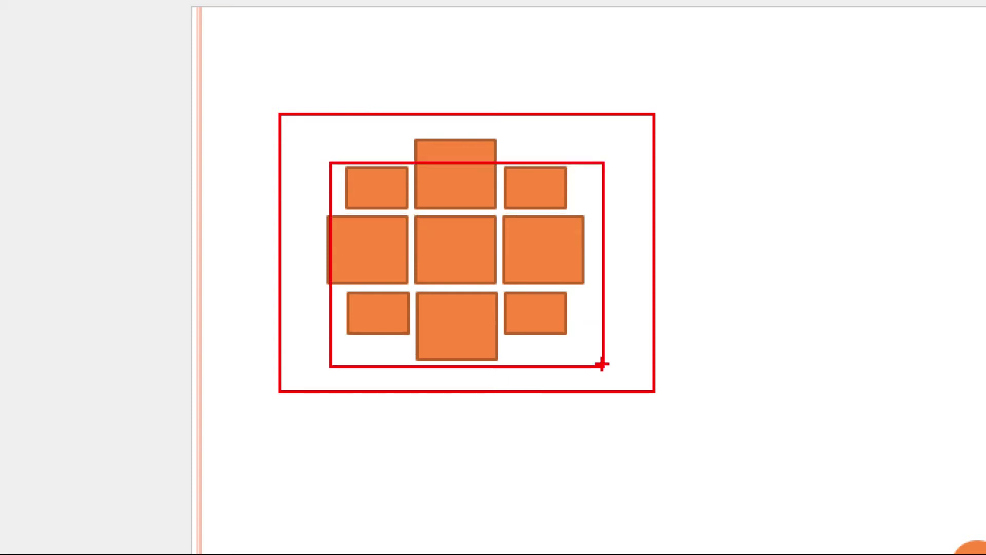
key("Escape")
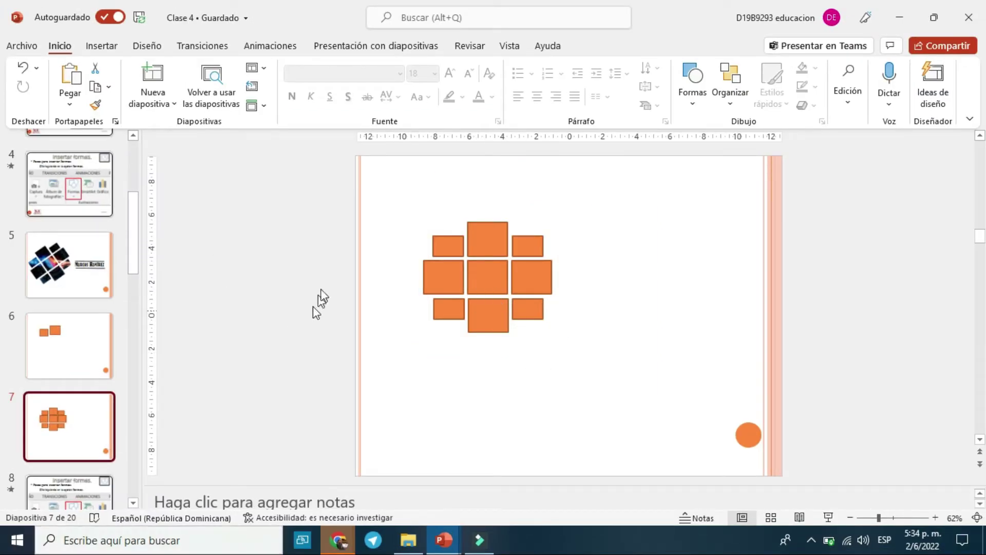
- Select all nine orange boxes on slide 7, row by row
left_click(449, 247)
left_click(481, 240, "shift")
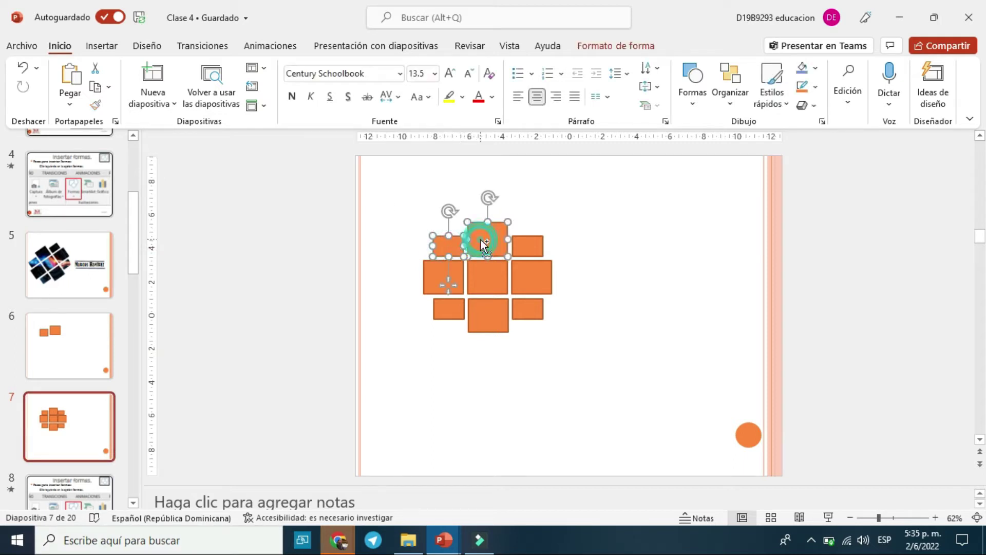
left_click(530, 249, "shift")
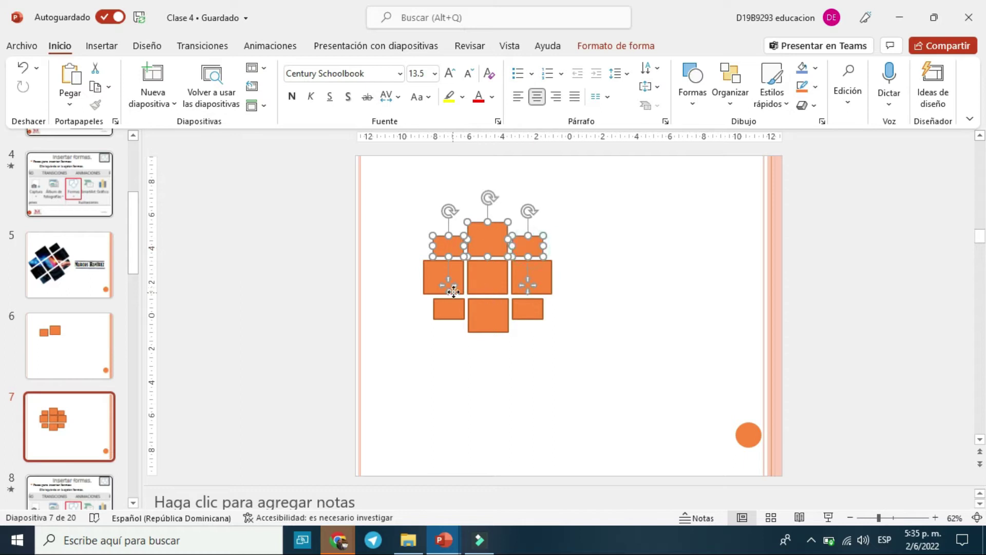
left_click(433, 281, "shift")
left_click(491, 277, "shift")
left_click(537, 280, "shift")
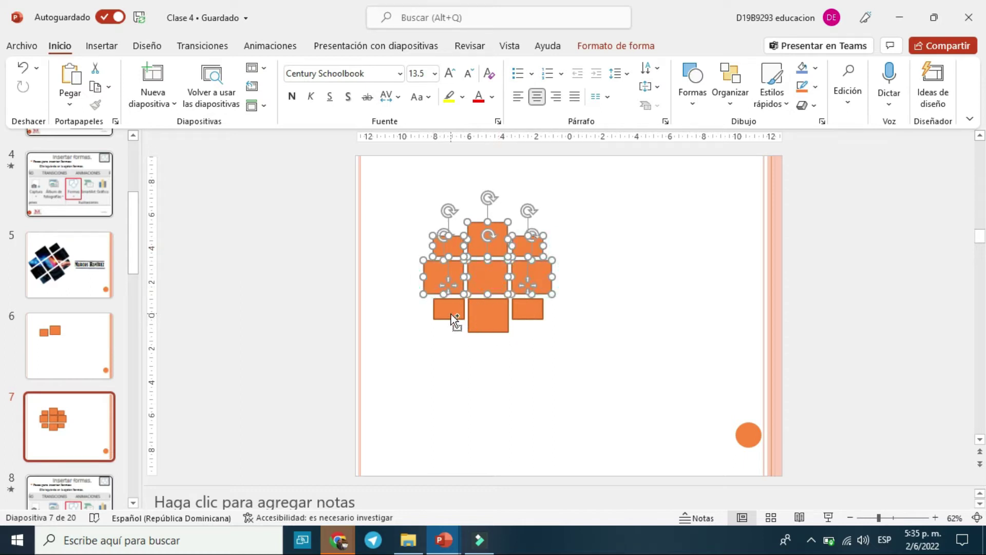
left_click(451, 313, "shift")
left_click(485, 319, "shift")
left_click(529, 306, "shift")
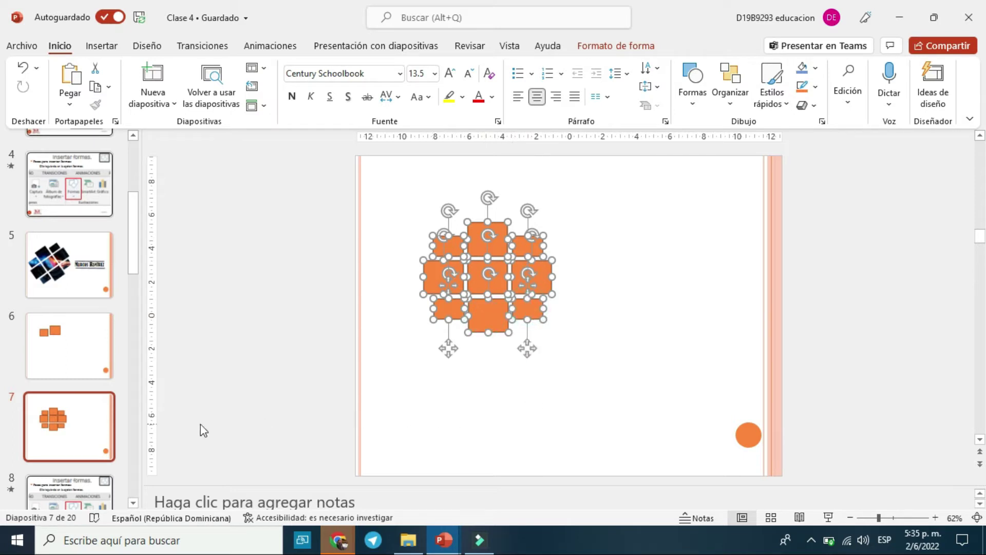
- Insert a new blank slide after slide 7, then duplicate slide 7
left_click(78, 446)
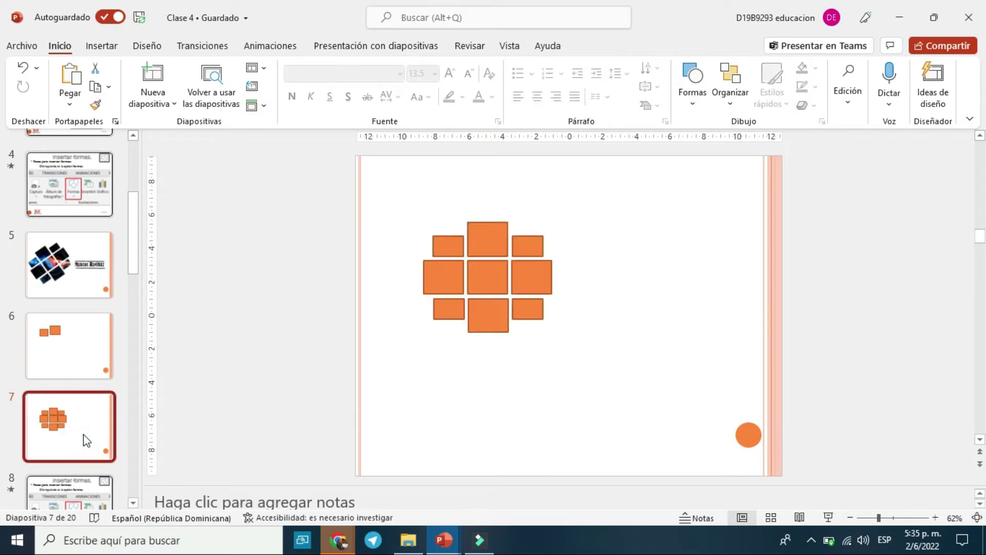
key("Return")
left_click(88, 278)
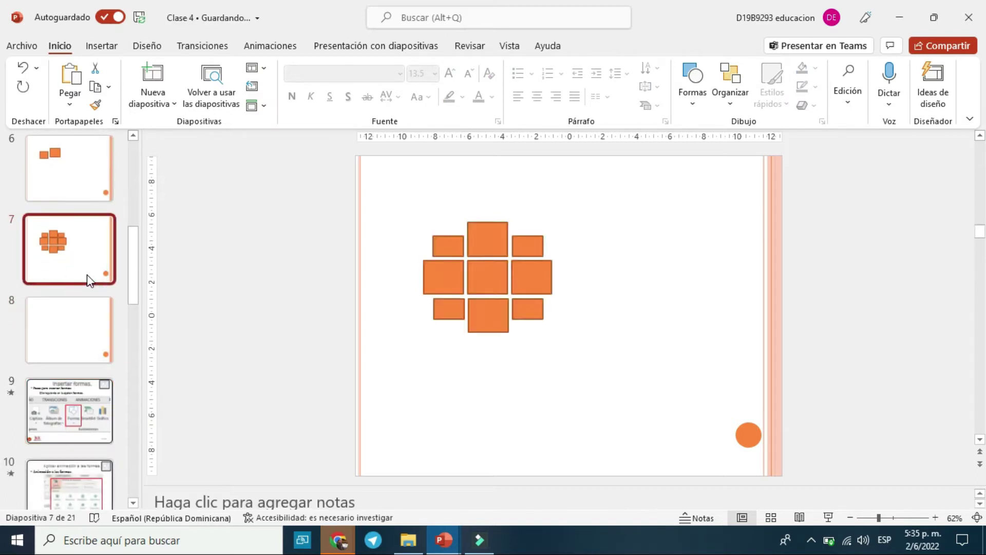
right_click(88, 280)
left_click(138, 320)
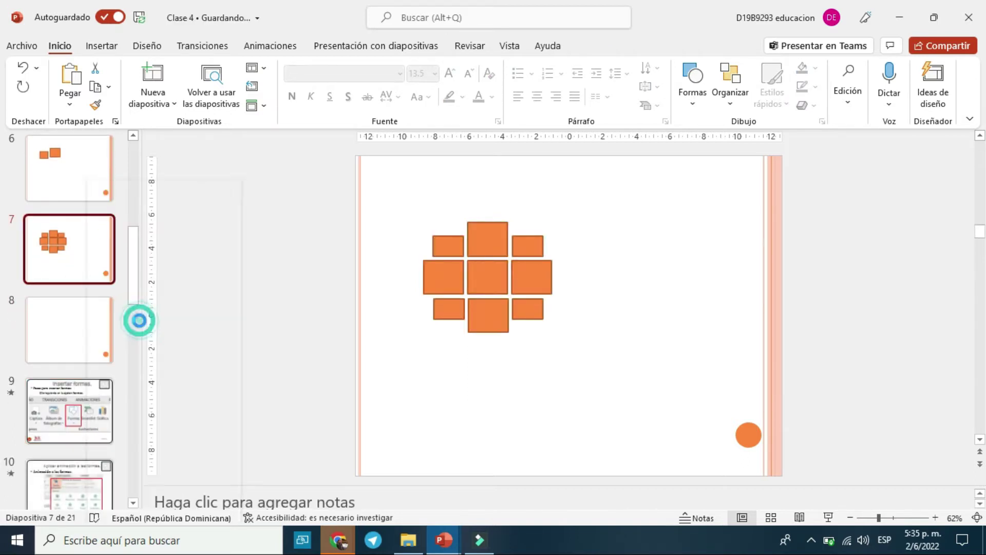
- Delete the extra blank slide 9 and open the duplicated slide 8
left_click(75, 266)
left_click(76, 403)
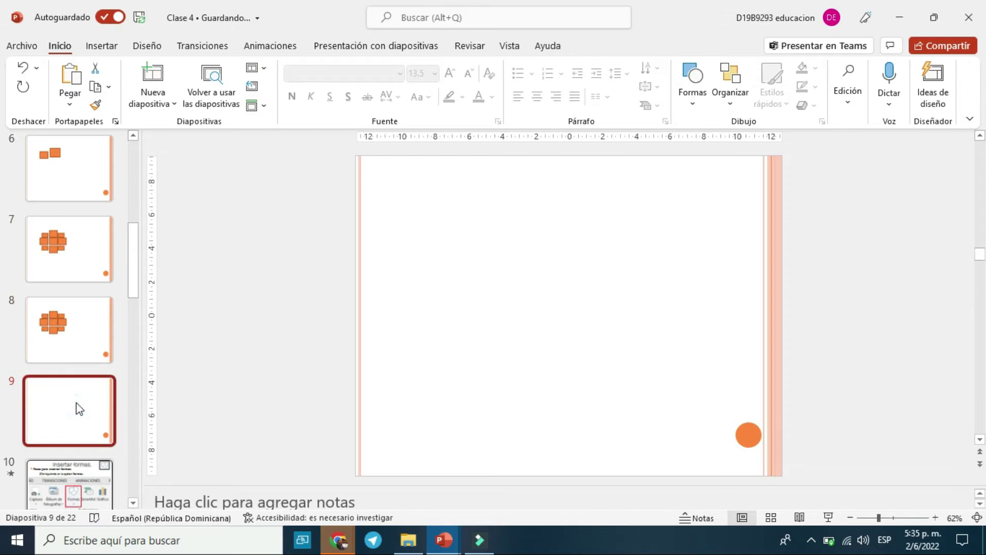
key("Delete")
left_click(74, 321)
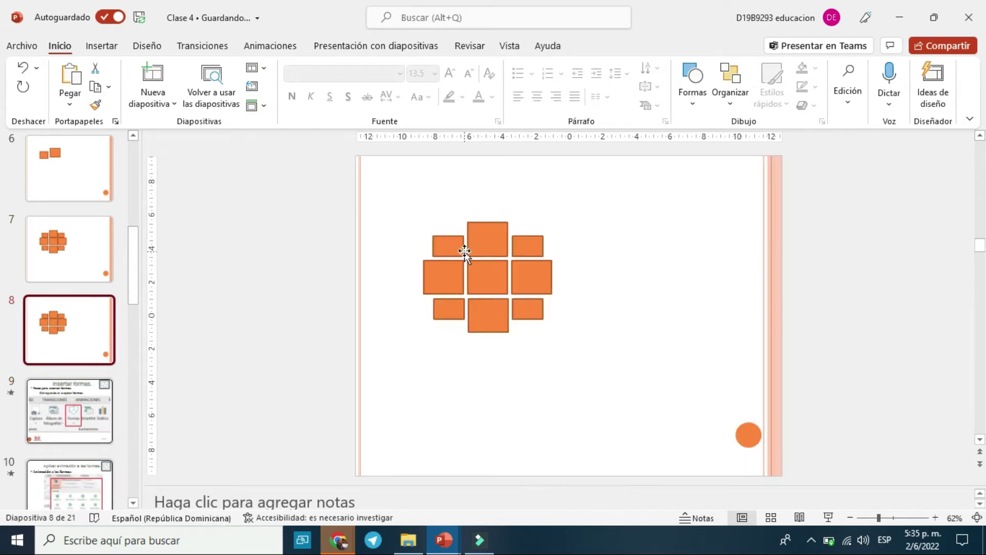
- Select all nine orange rectangles on slide 8
left_click(464, 251)
left_click(460, 251, "shift")
left_click(536, 249, "shift")
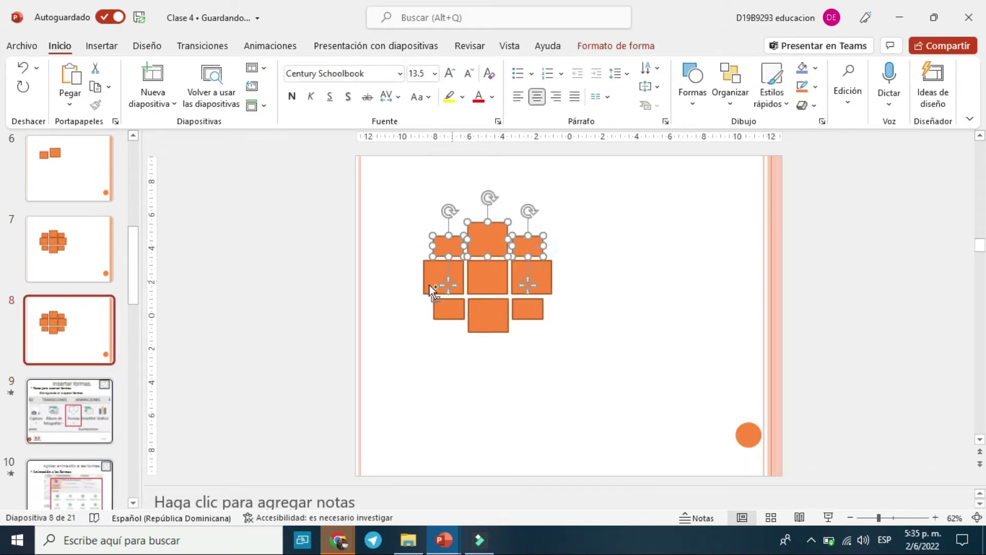
left_click(431, 282, "shift")
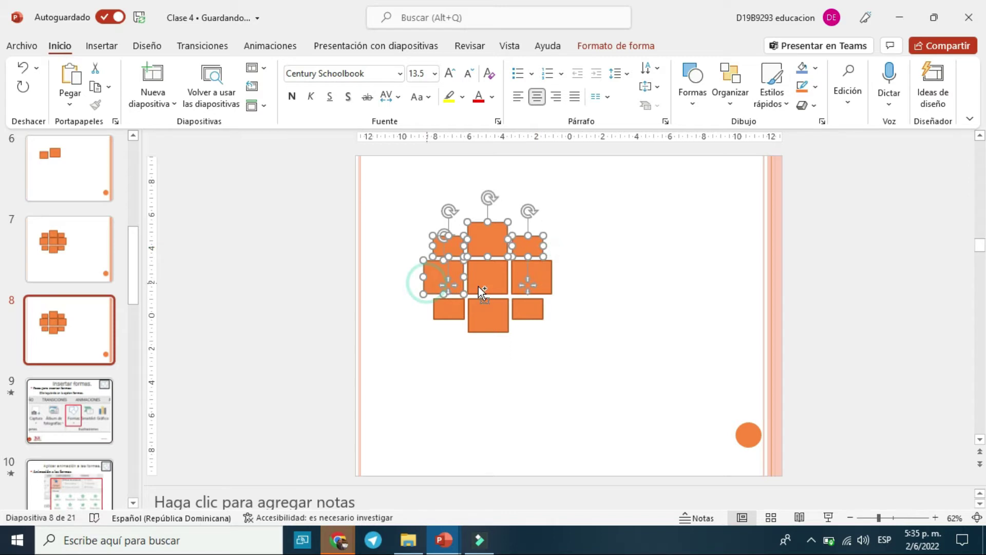
left_click(540, 278, "shift")
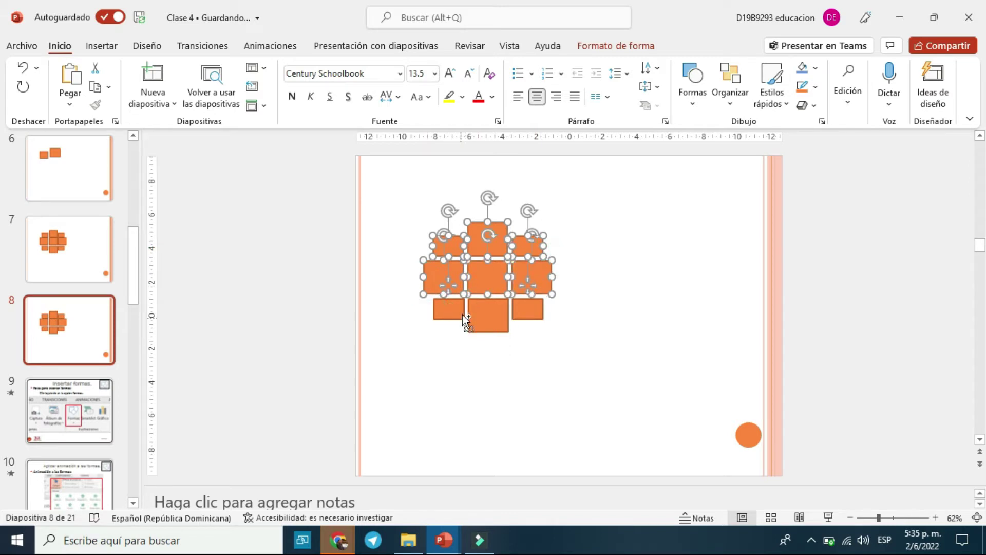
left_click(448, 309, "shift")
left_click(488, 315, "shift")
left_click(516, 310, "shift")
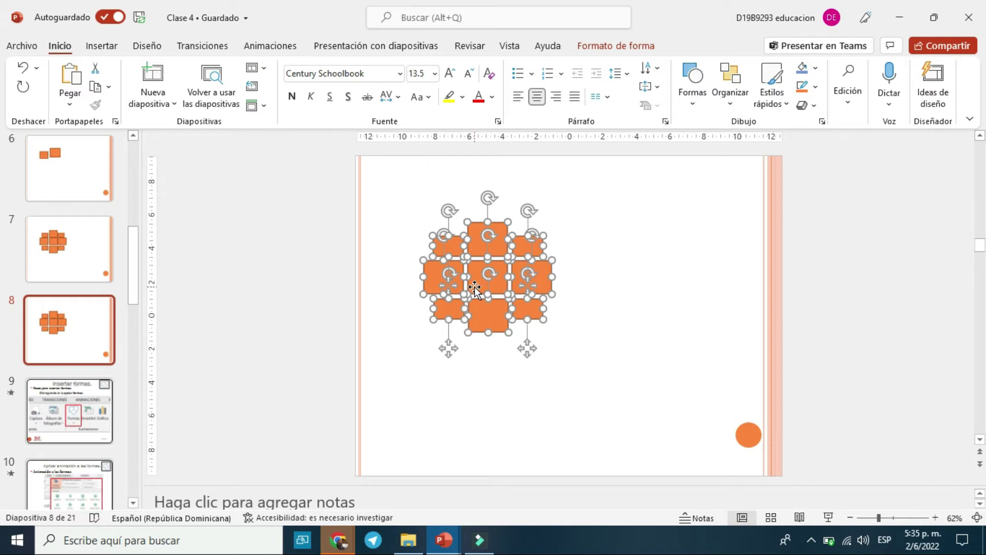
- Group the nine rectangles with Agrupar, enlarge the group from a corner, and nudge it up-left
right_click(474, 286)
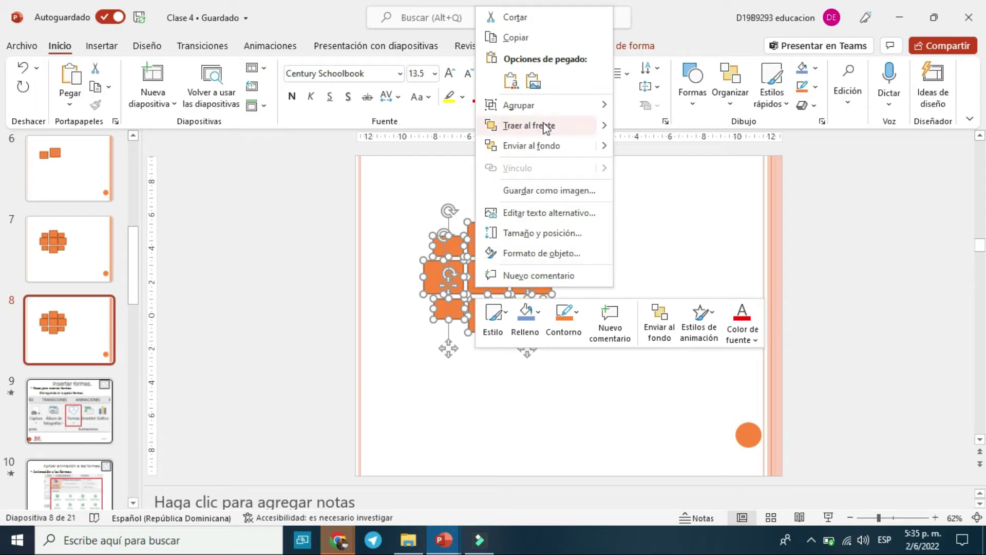
mouse_move(531, 105)
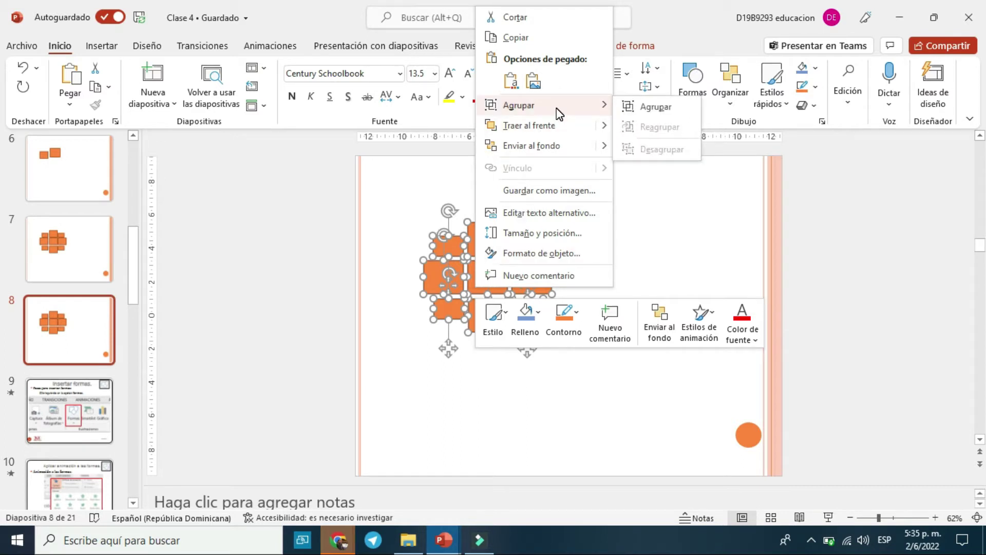
left_click(651, 107)
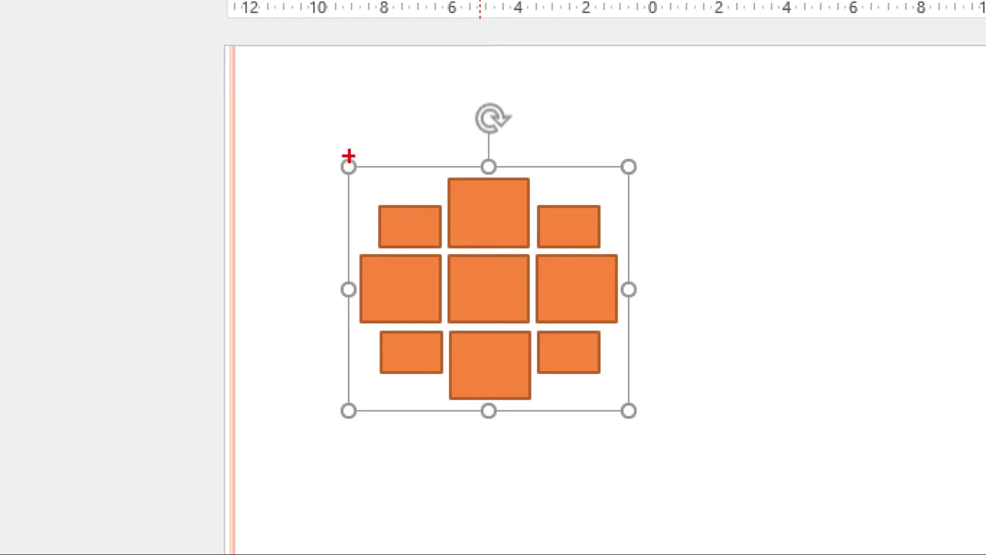
left_click(411, 216)
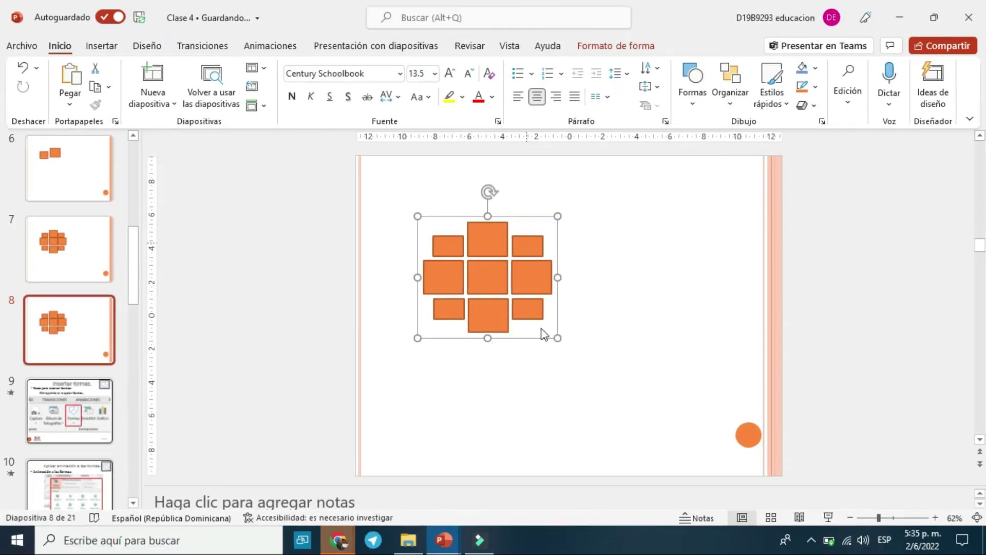
left_click_drag(558, 338, 596, 372)
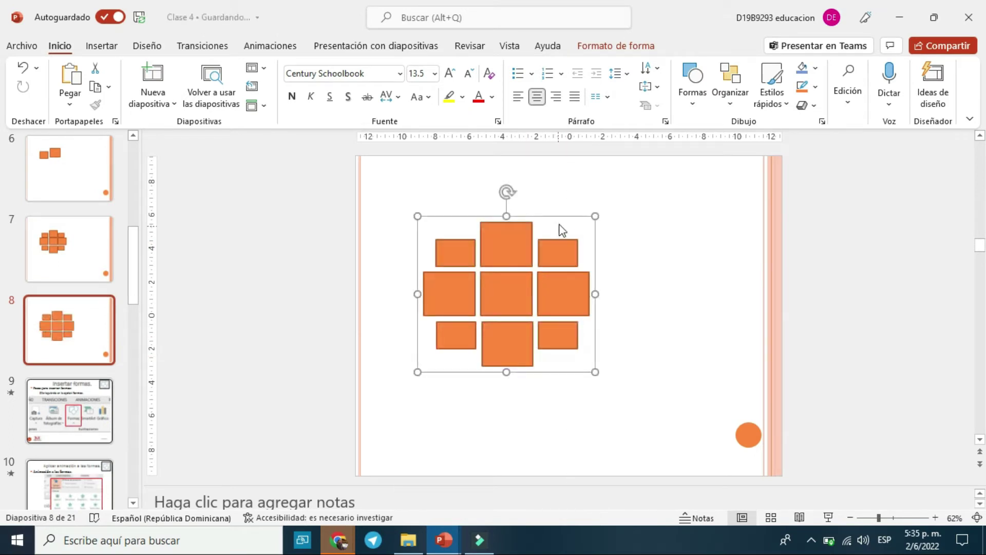
mouse_move(557, 216)
left_mouse_down()
mouse_move(520, 198)
mouse_move(545, 215)
left_mouse_up()
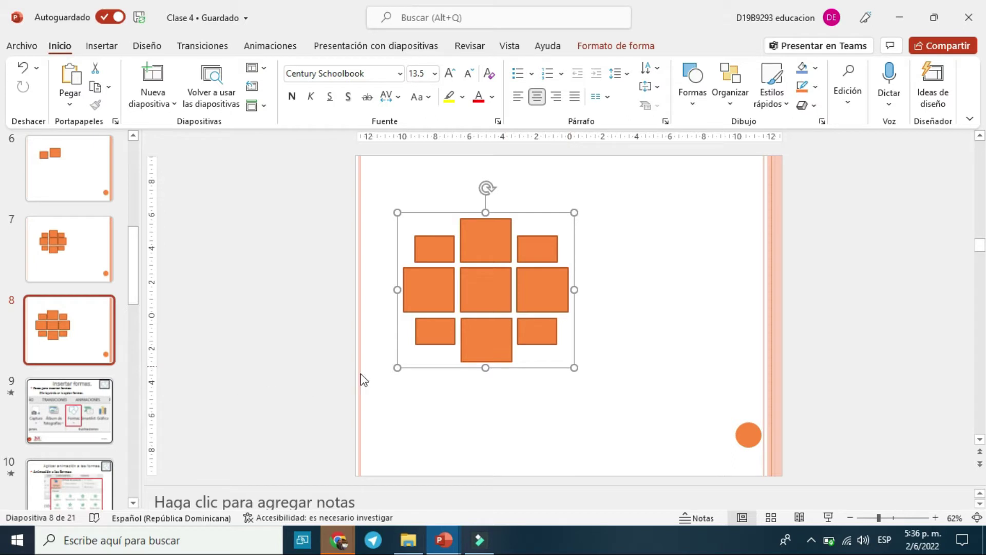
- Give the group a picture-or-texture fill in the format pane and bring up Insertar imágenes
right_click(487, 293)
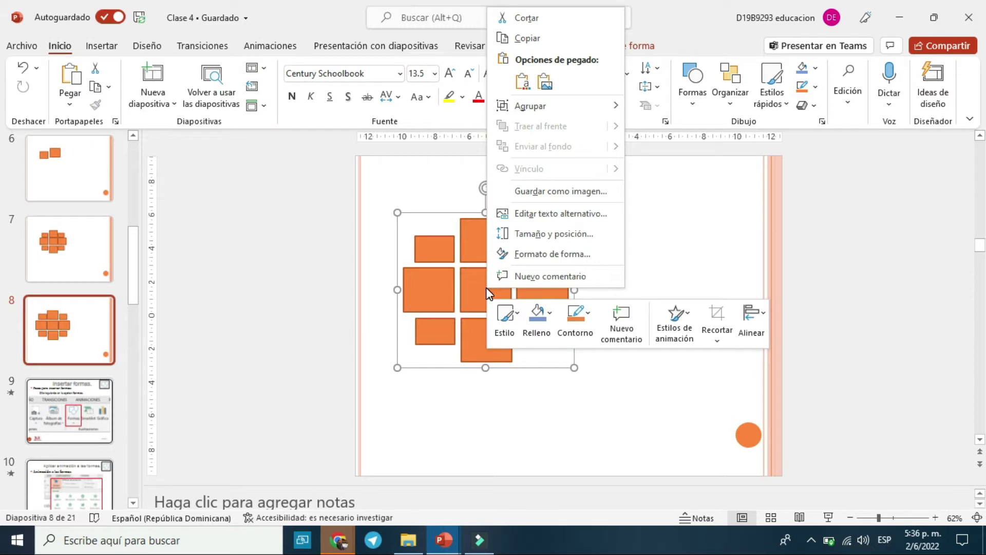
left_click(538, 255)
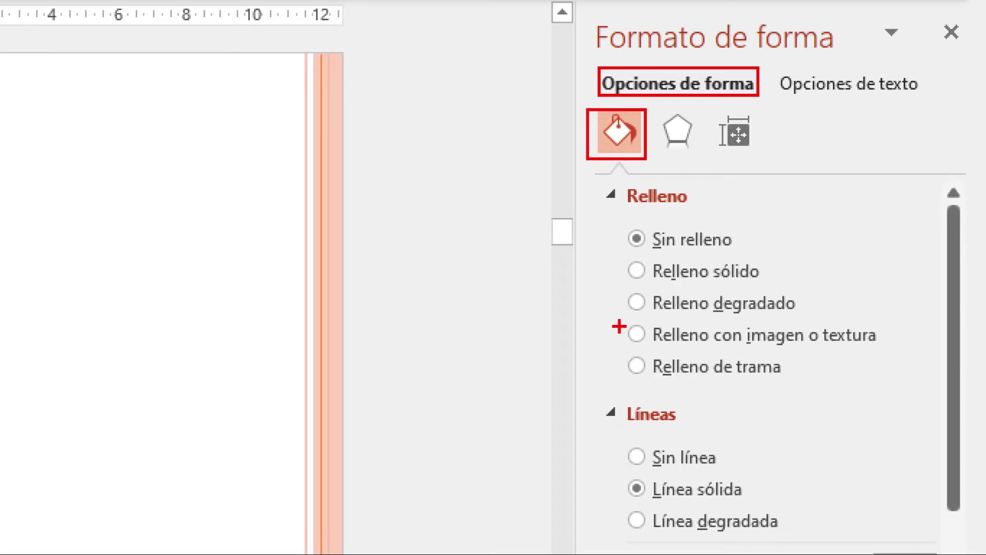
left_click(800, 290)
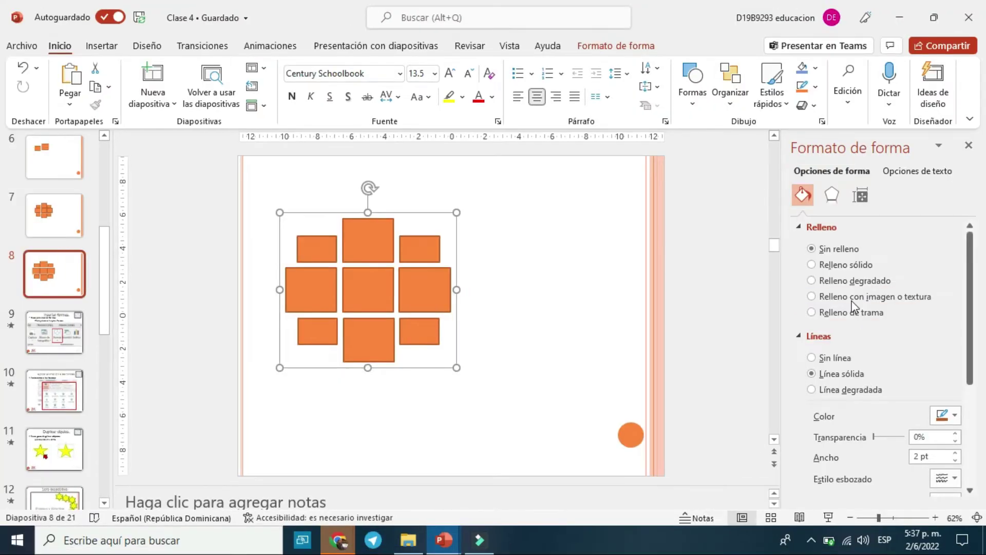
left_click(847, 297)
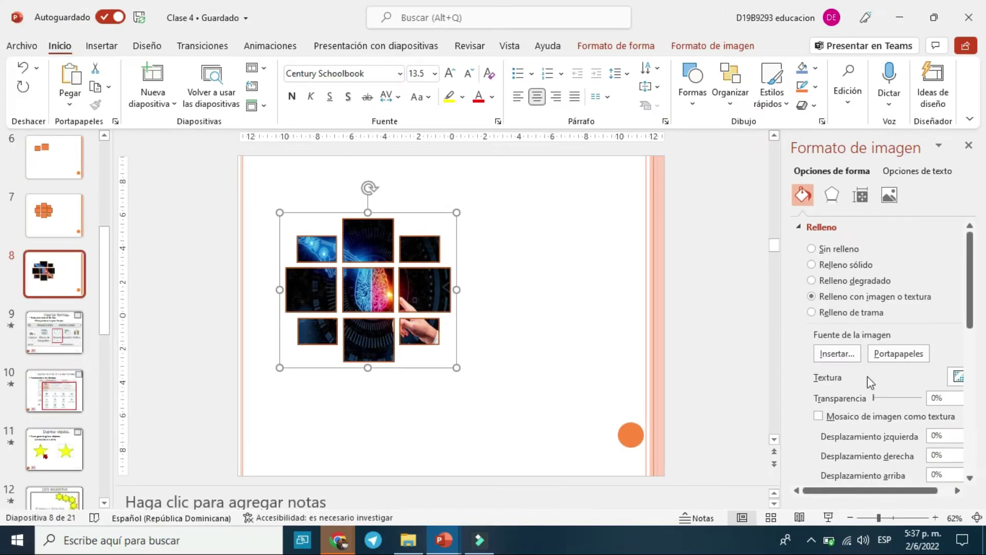
left_click(837, 355)
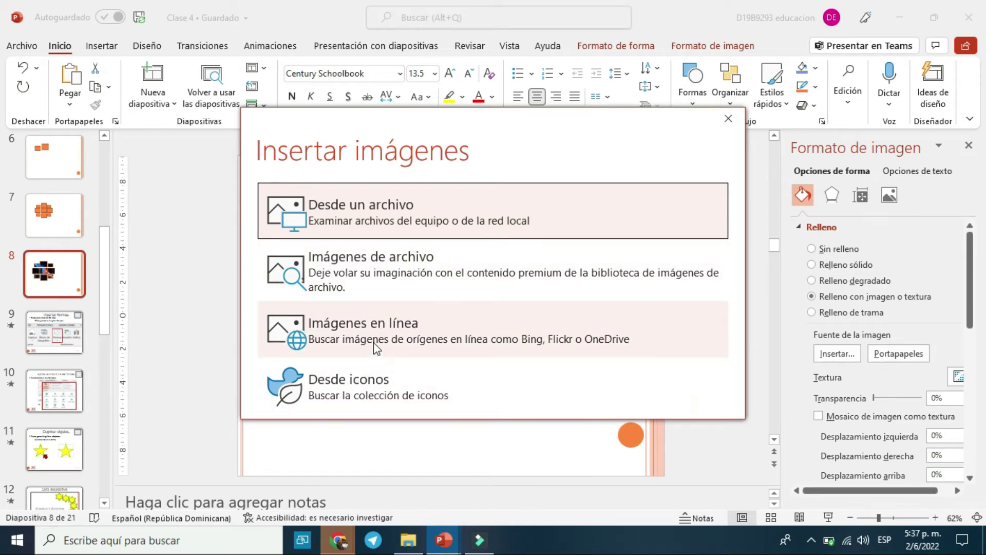
- Search online images for 'tecnologia' and insert the digital face picture as the tiles' fill
left_click(381, 339)
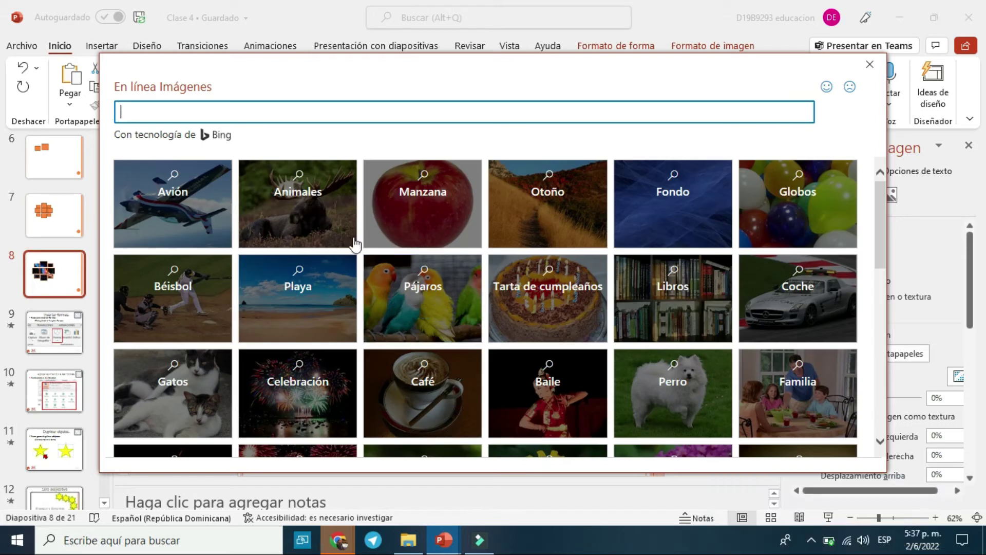
type("tecn")
type("ologia")
key("Return")
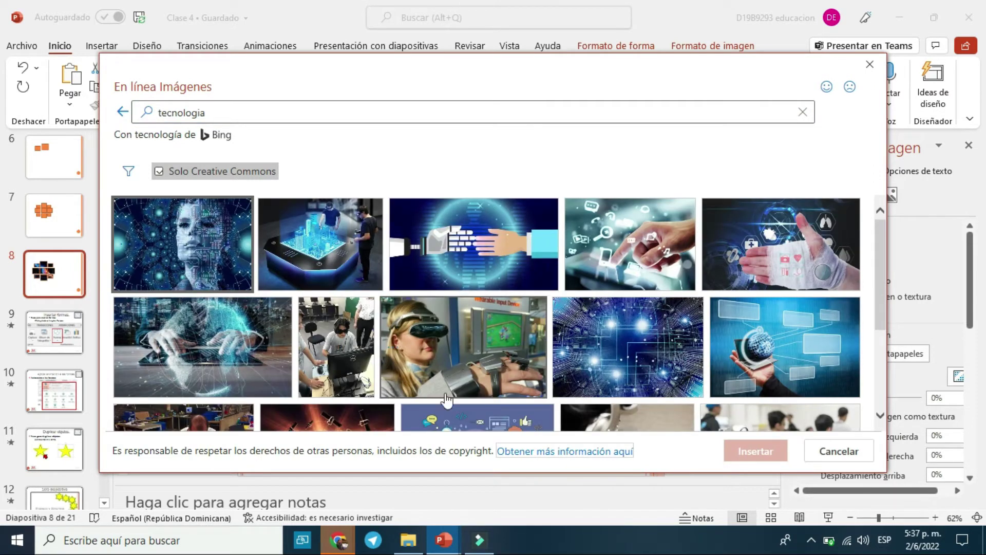
left_click(220, 263)
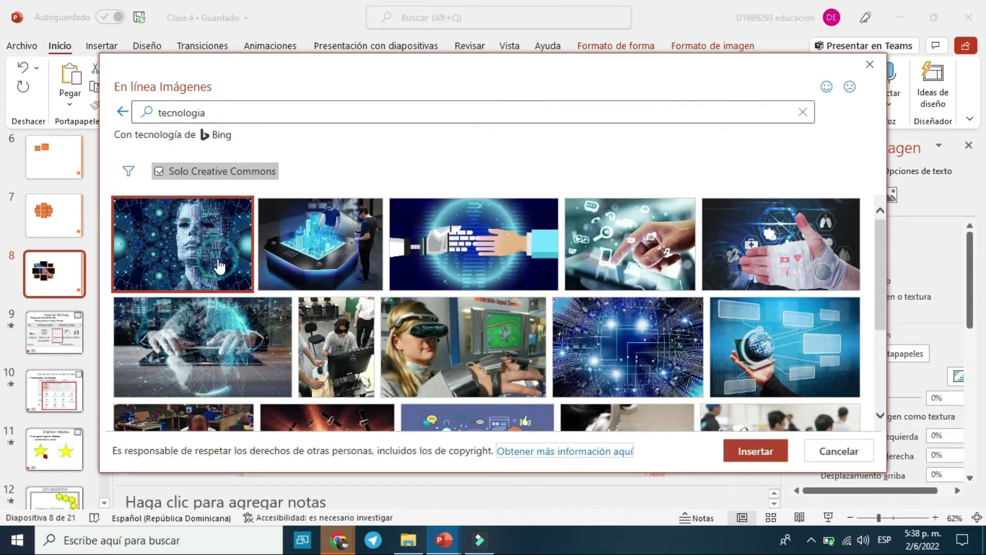
left_click(766, 465)
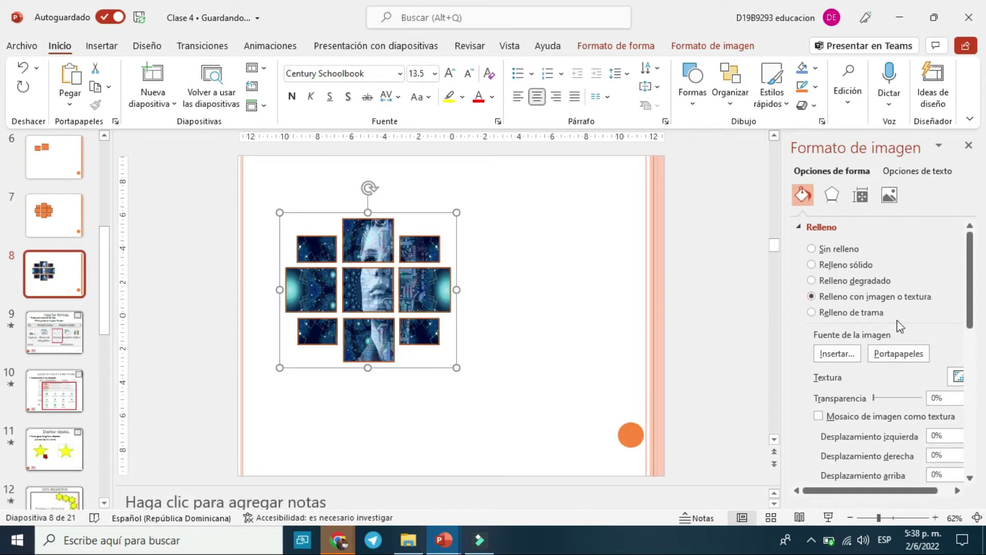
scroll(890, 336, "down", 1)
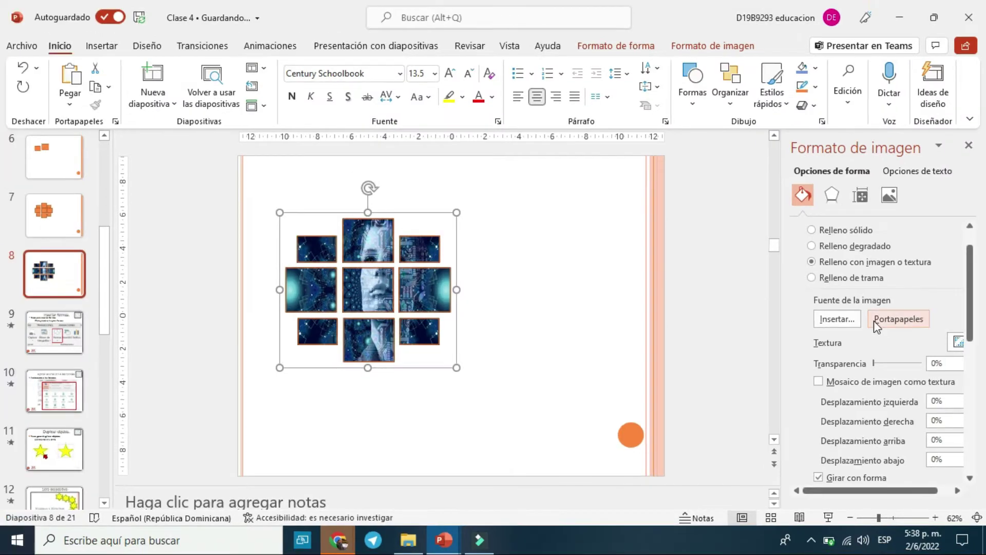
scroll(876, 324, "down", 2)
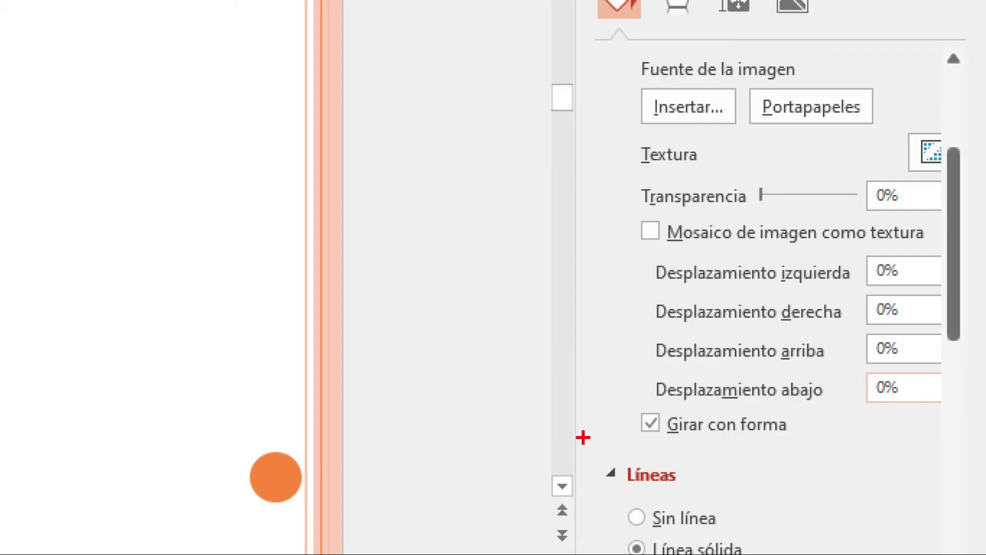
left_click(895, 396)
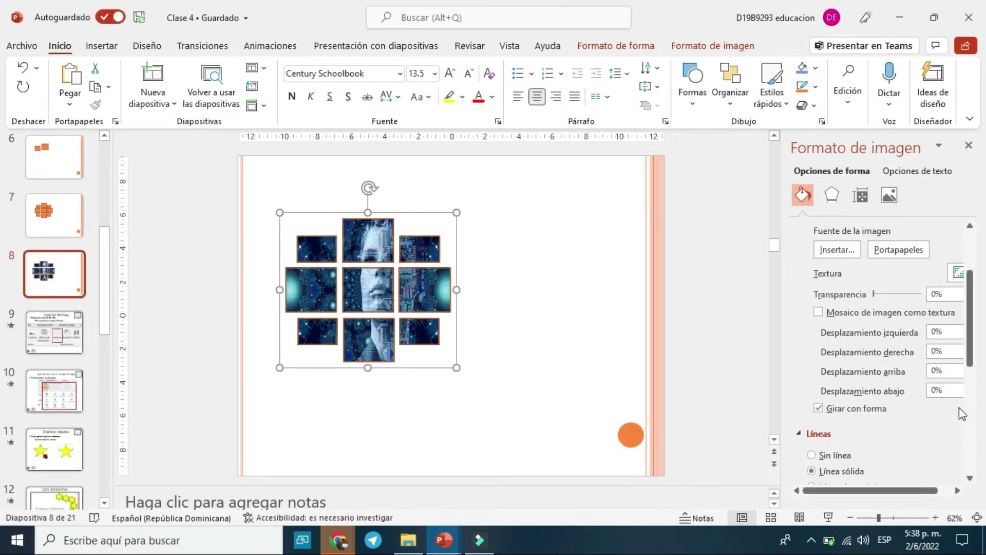
scroll(913, 349, "down", 1)
scroll(904, 375, "down", 1)
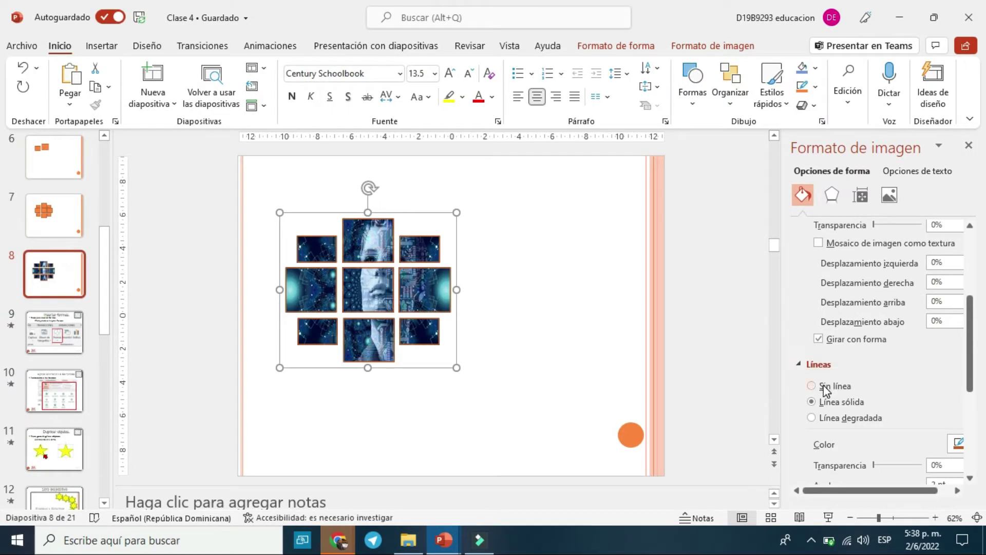
left_click(824, 387)
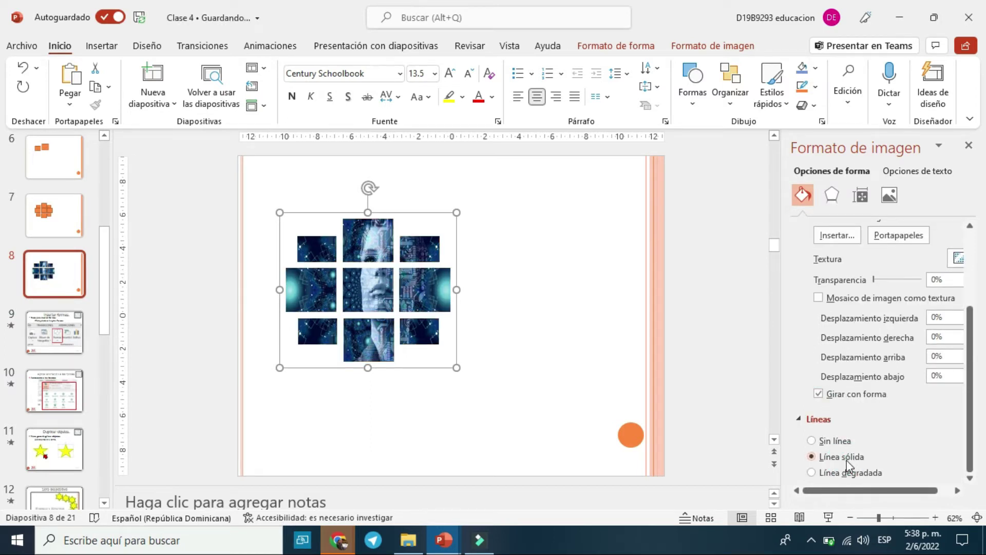
left_click(842, 457)
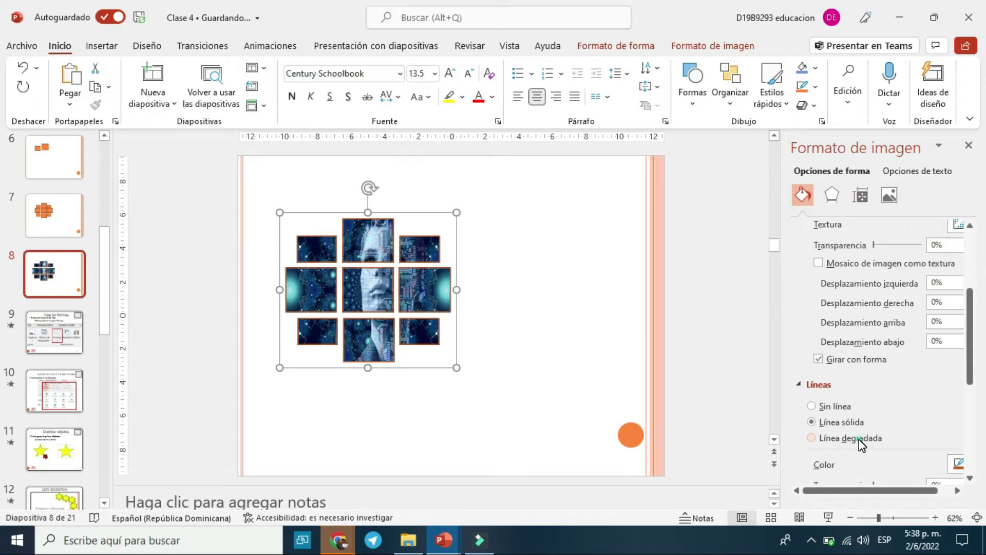
left_click(860, 441)
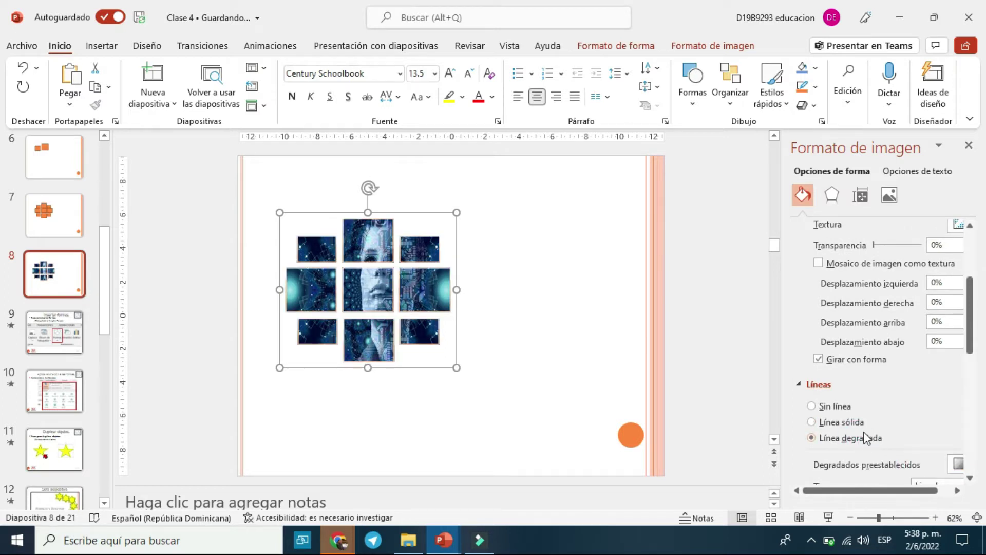
left_click(843, 406)
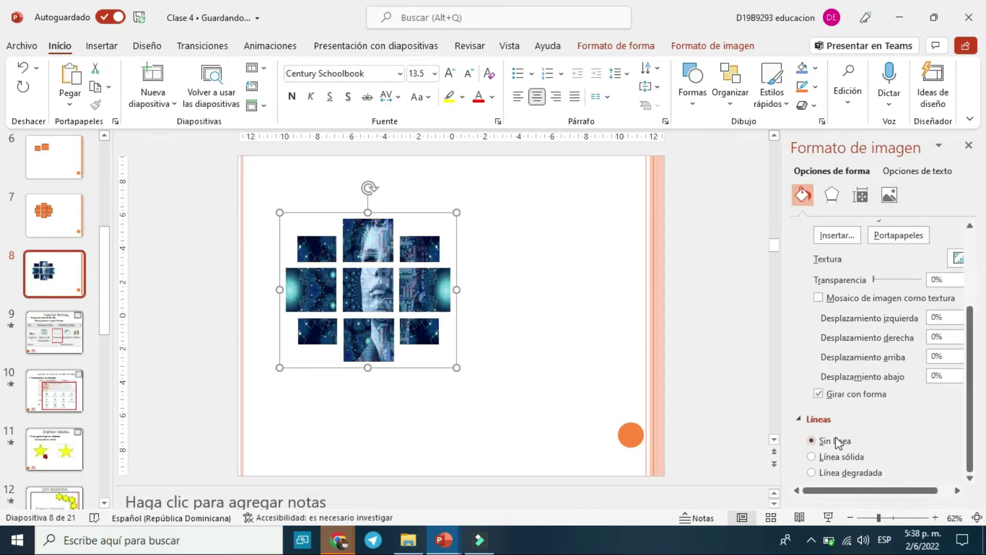
left_click(840, 456)
scroll(857, 406, "down", 5)
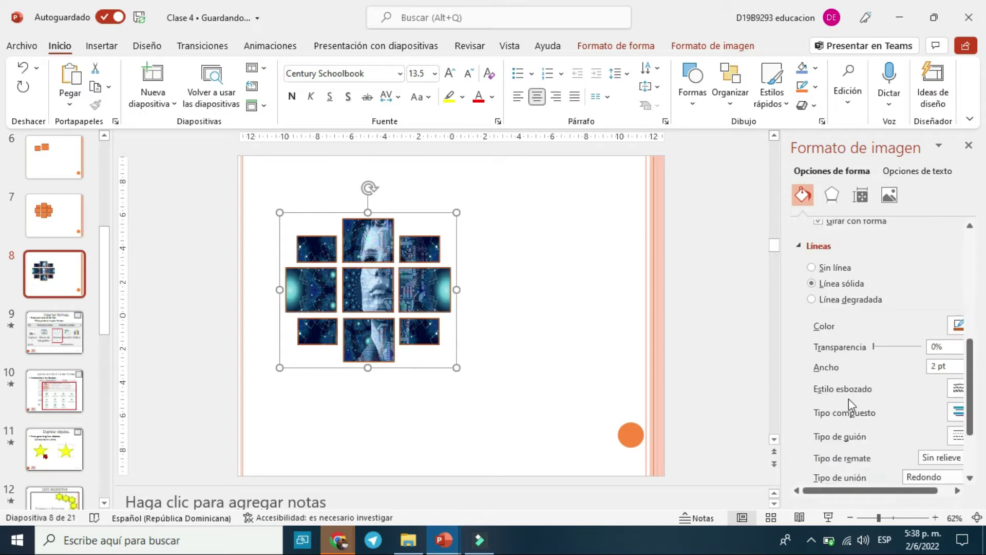
scroll(863, 319, "down", 3)
scroll(863, 318, "down", 1)
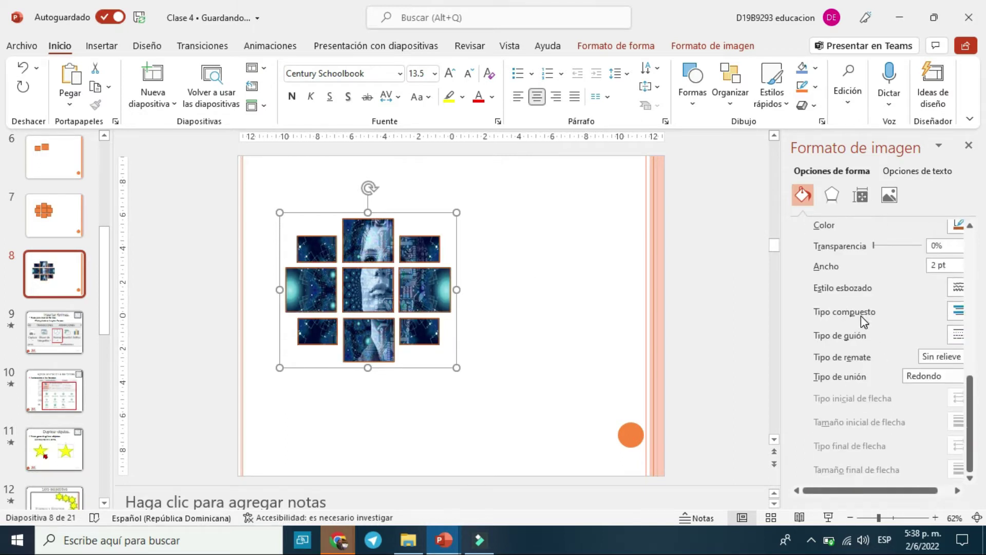
scroll(860, 316, "up", 4)
scroll(861, 316, "up", 2)
scroll(861, 315, "up", 2)
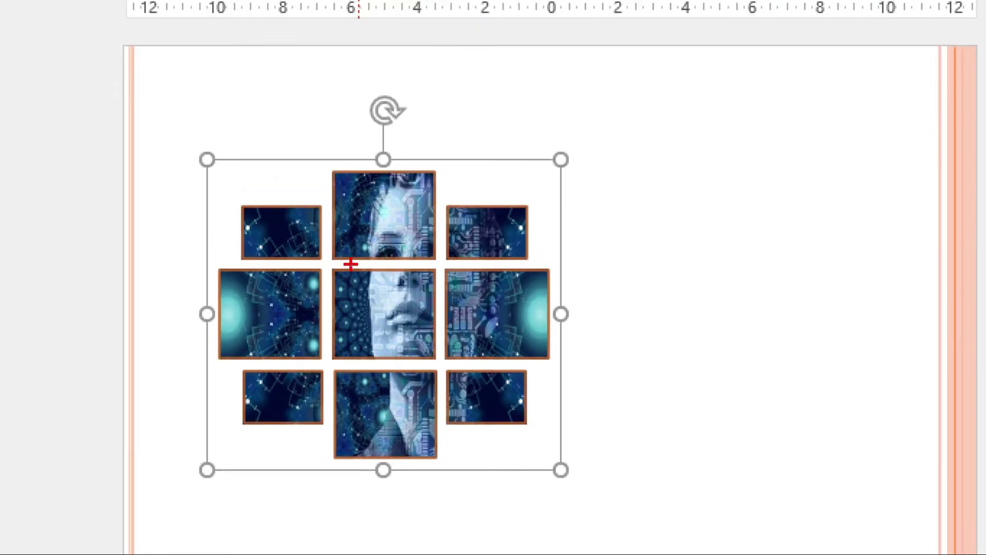
- Rotate the grouped picture tiles on slide 8 to a diagonal tilt
left_click_drag(359, 76, 423, 140)
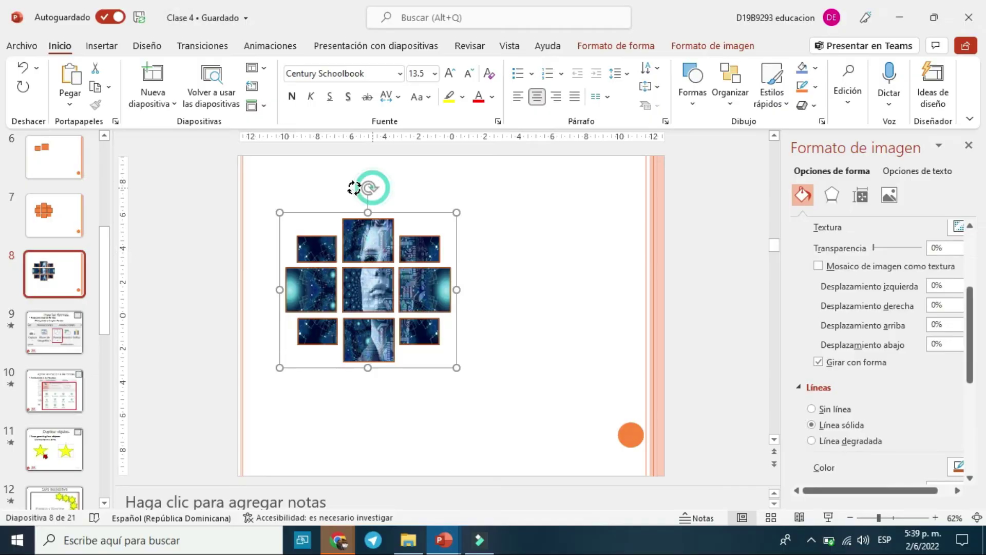
left_click_drag(370, 187, 319, 198)
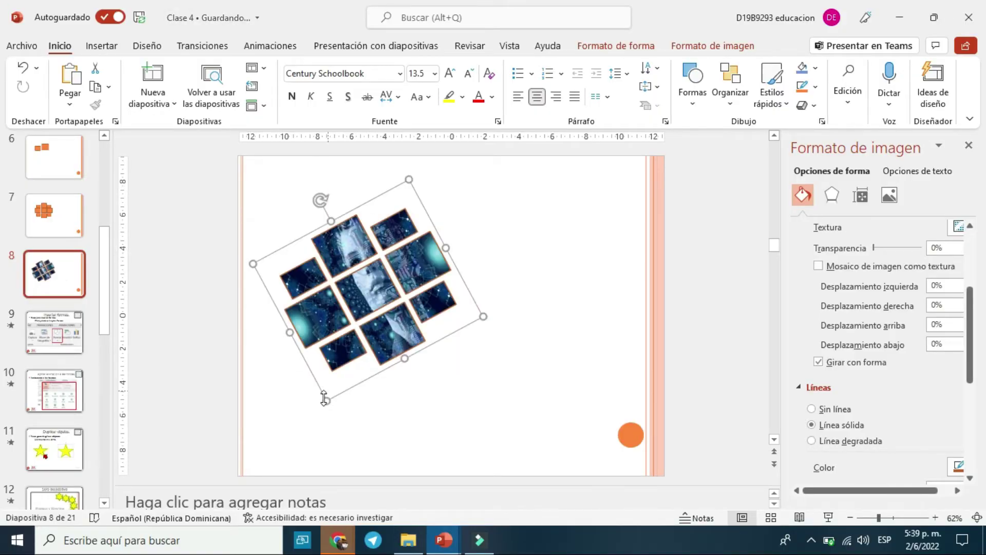
left_click(325, 402)
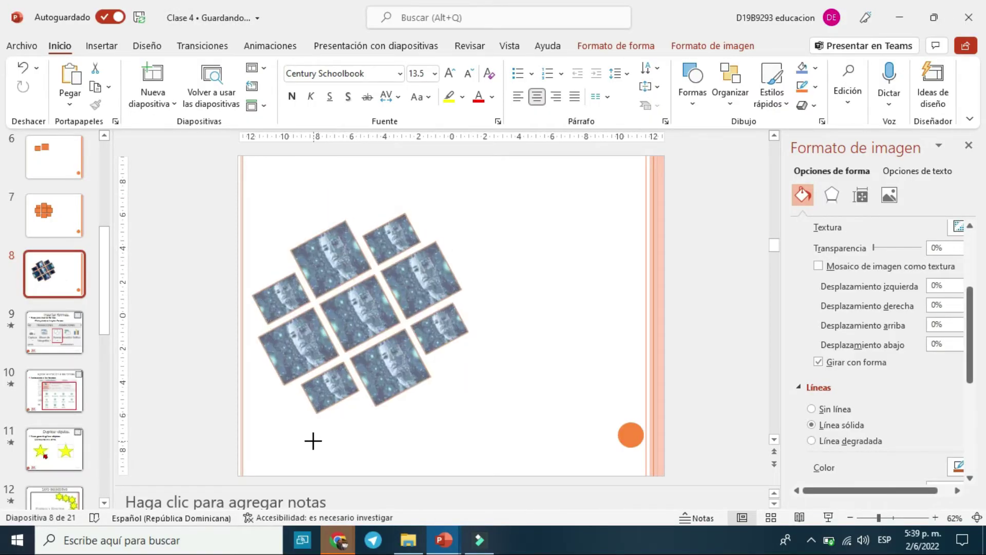
left_click(362, 406)
left_click(448, 455)
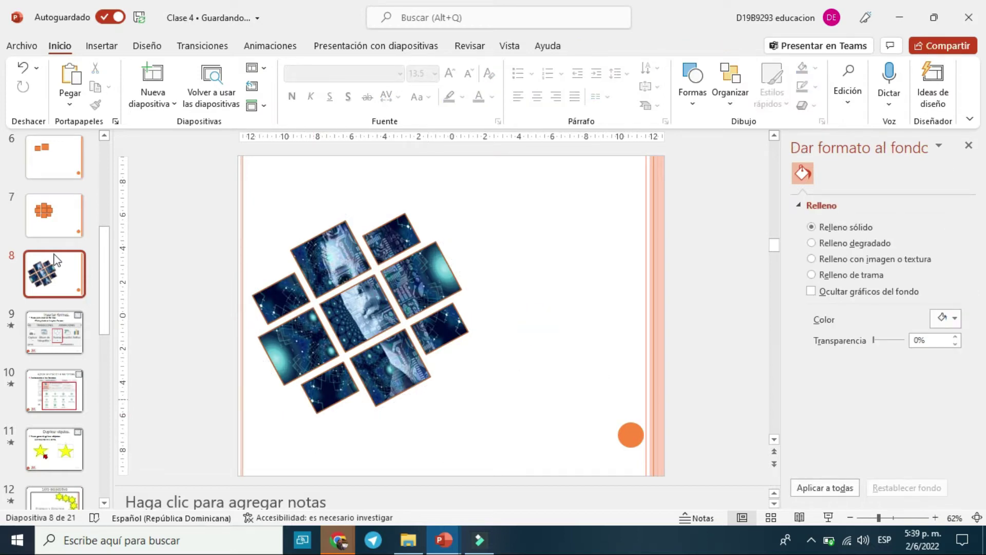
- Preview finished example slide 5 full screen, then return to slide 8
scroll(76, 173, "up", 5)
left_click(76, 174)
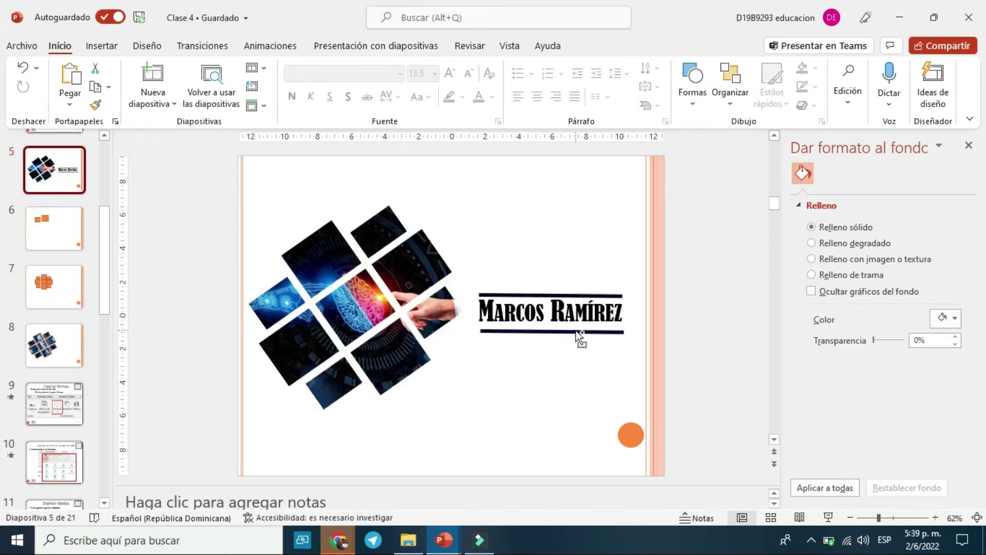
key("F5")
left_click_drag(422, 268, 735, 300)
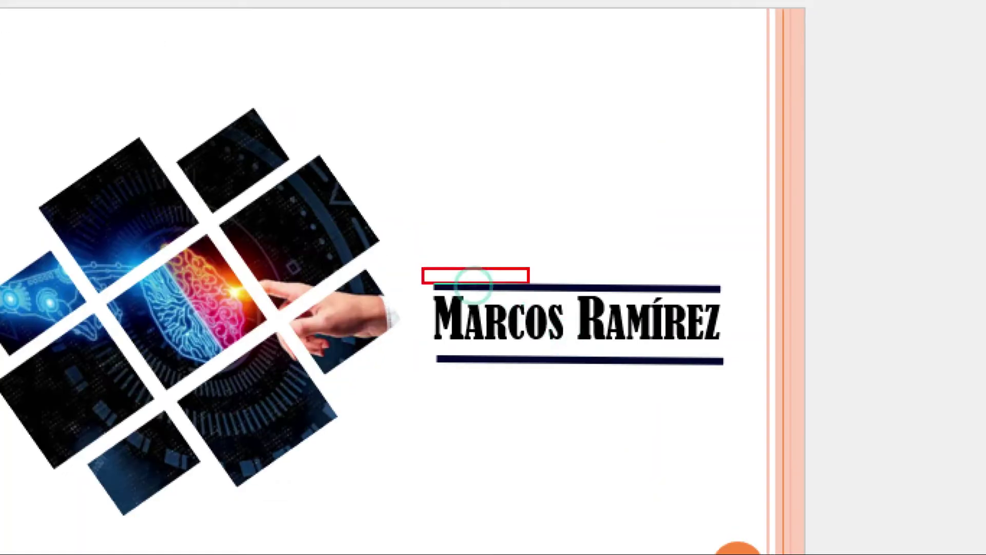
key("Escape")
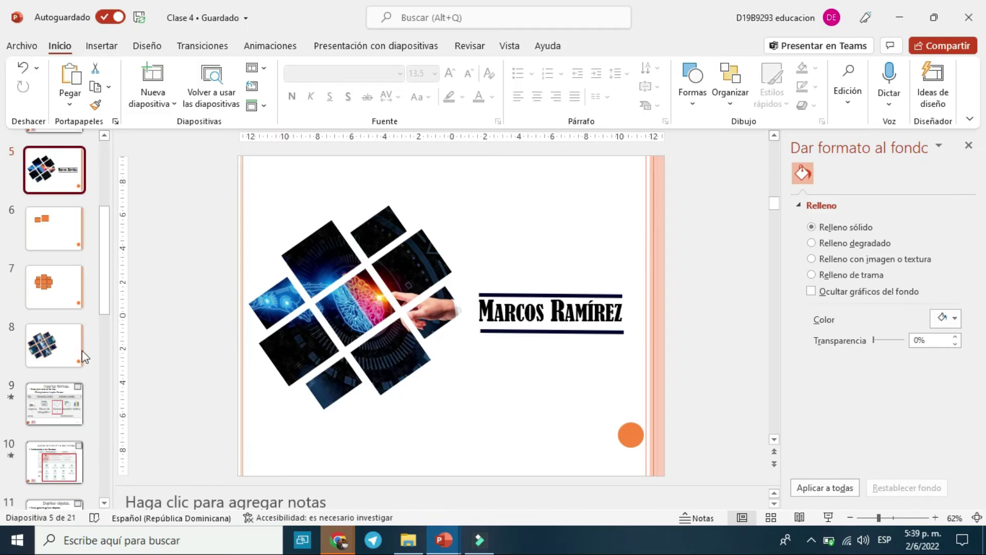
left_click(59, 337)
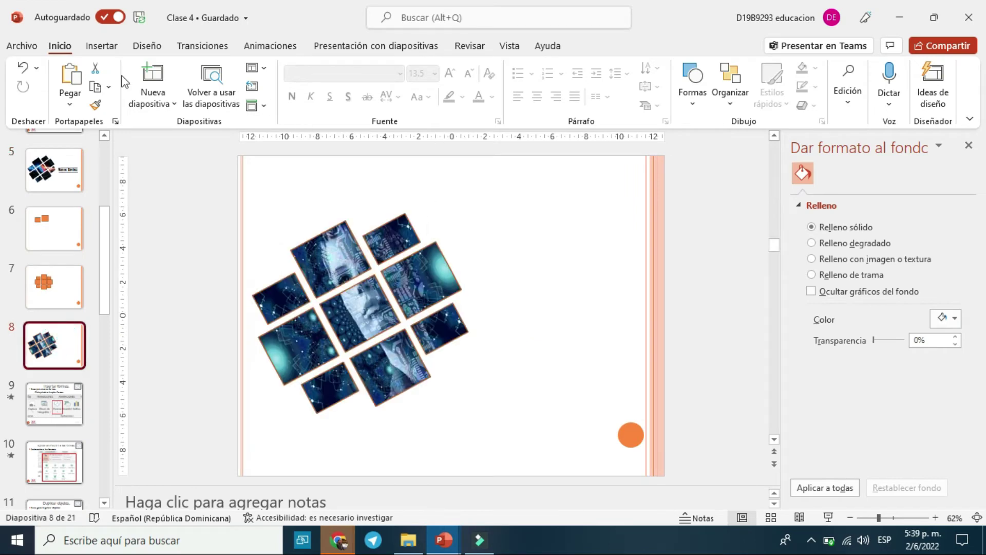
left_click(100, 47)
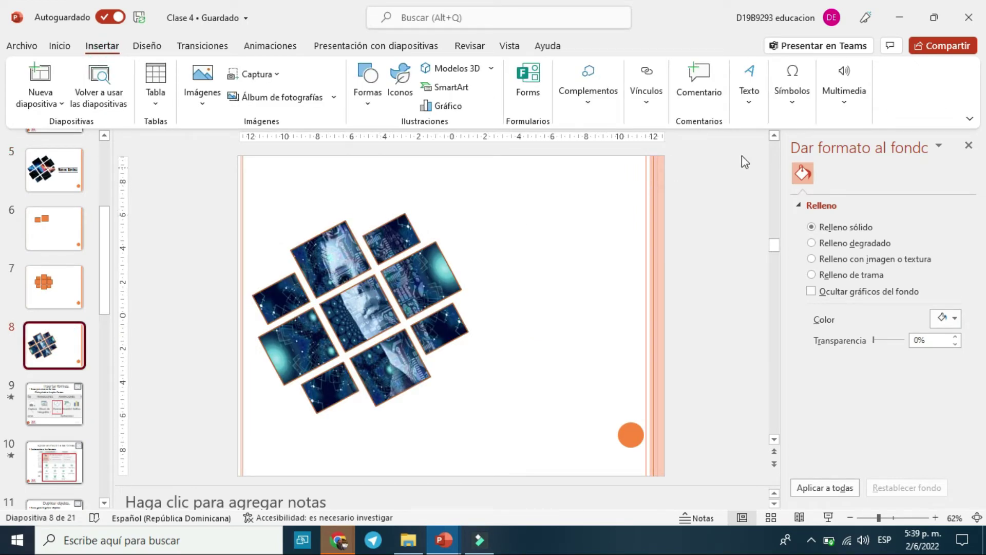
left_click(366, 109)
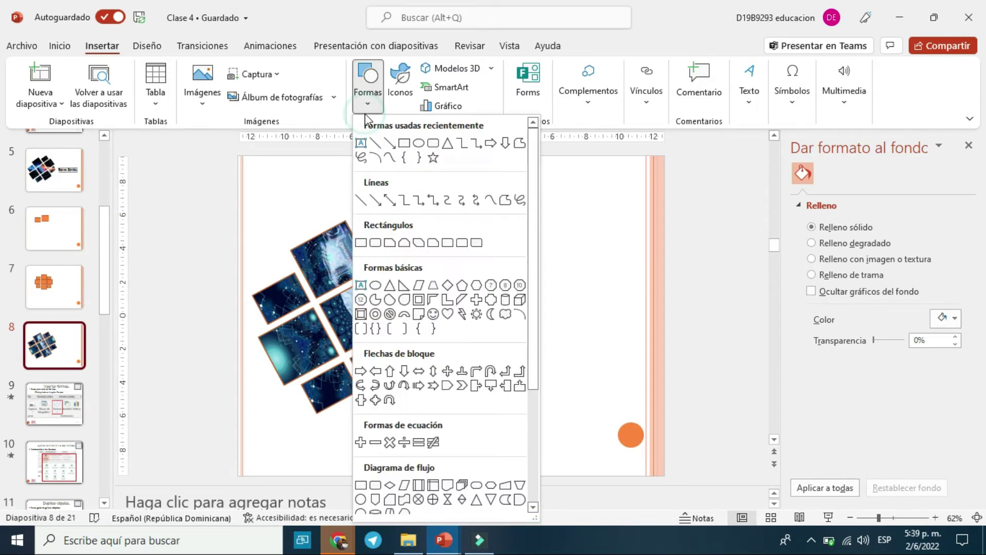
left_click(365, 199)
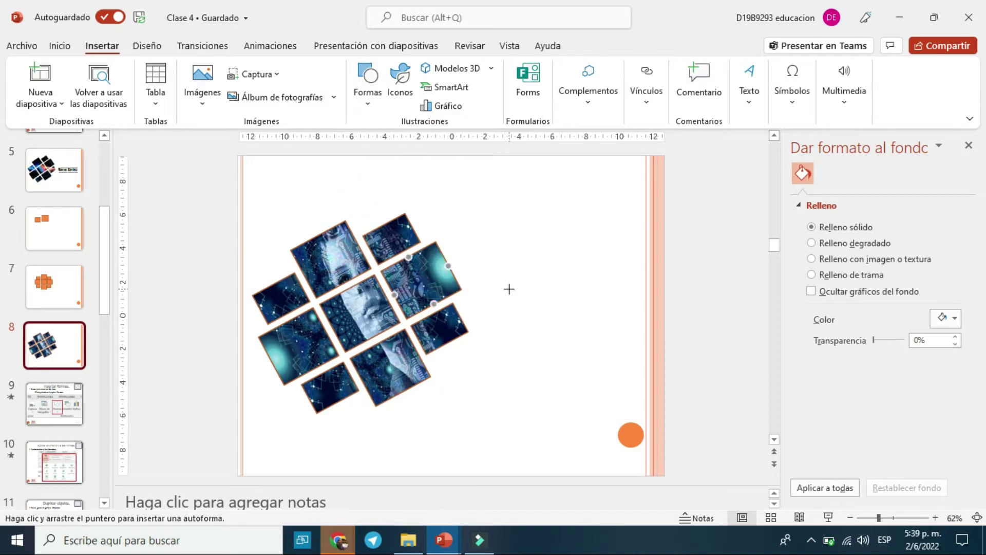
left_click_drag(512, 293, 555, 334)
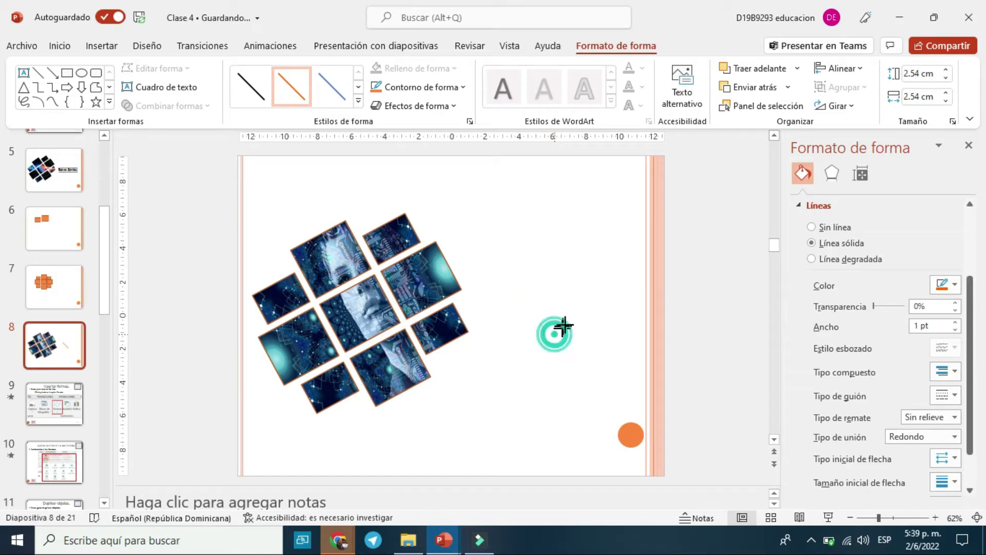
mouse_move(554, 333)
left_mouse_down()
mouse_move(599, 293)
mouse_move(633, 292)
mouse_move(520, 369)
mouse_move(594, 285)
mouse_move(632, 292)
mouse_move(583, 298)
left_mouse_up()
key("ctrl+1")
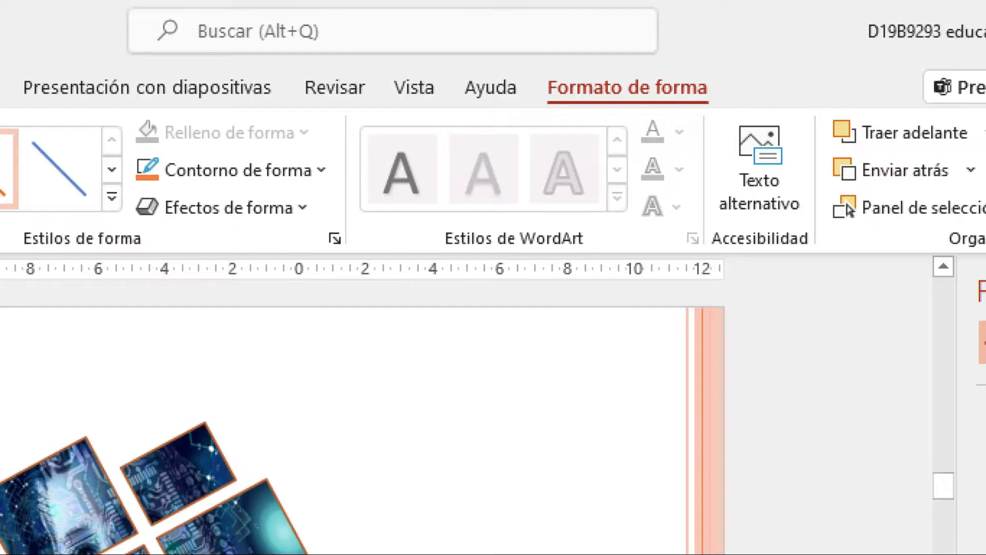
left_click_drag(565, 36, 619, 58)
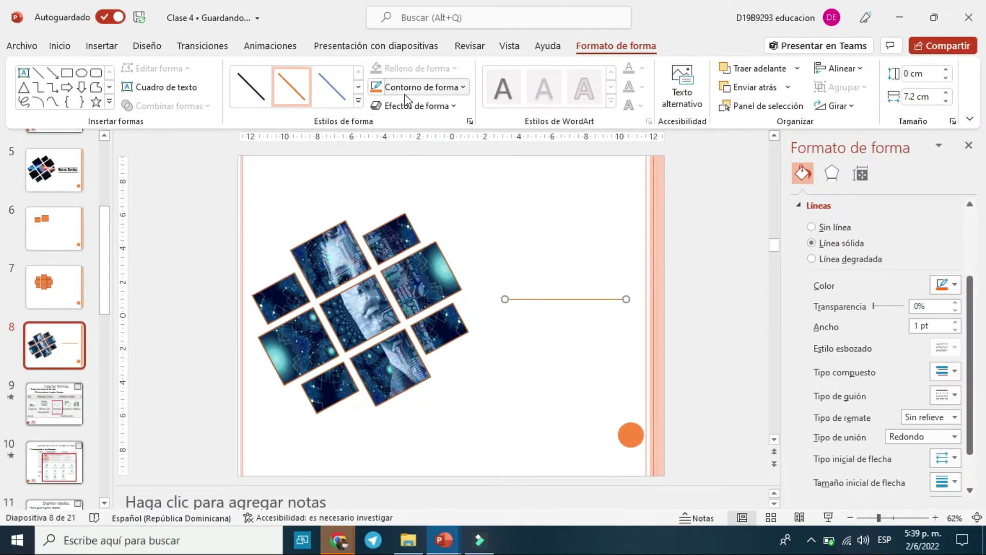
- Set the short line's outline colour to standard blue
left_click(438, 87)
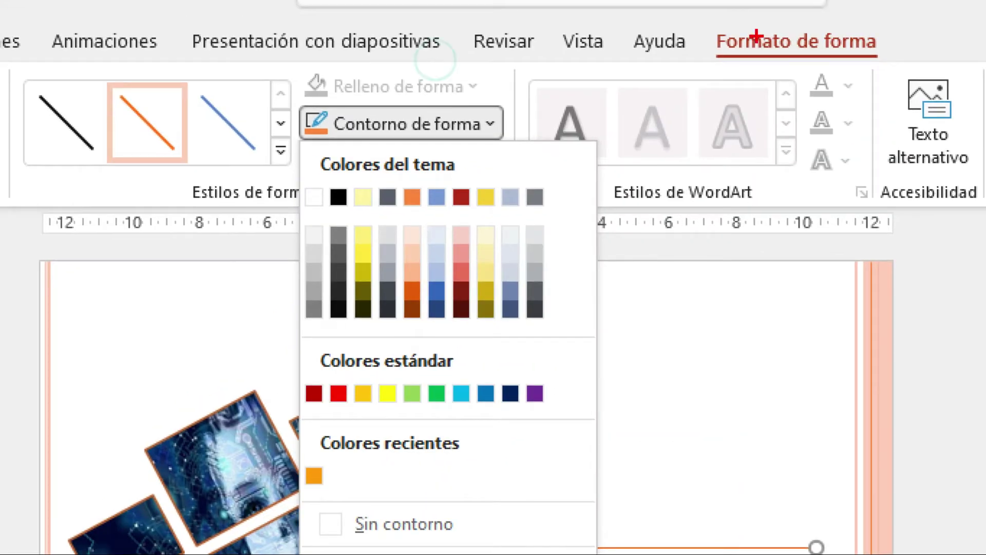
left_click_drag(709, 14, 885, 64)
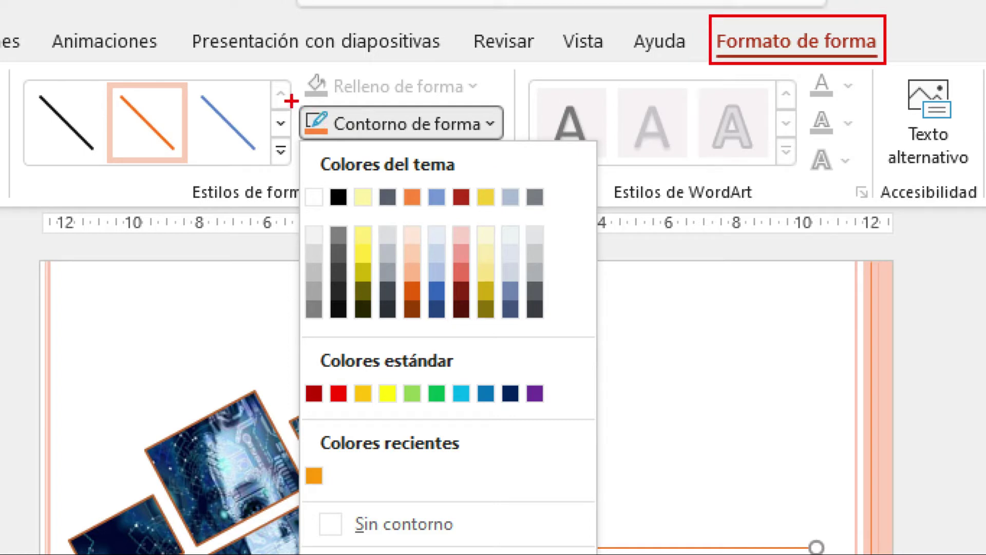
left_click_drag(291, 100, 512, 142)
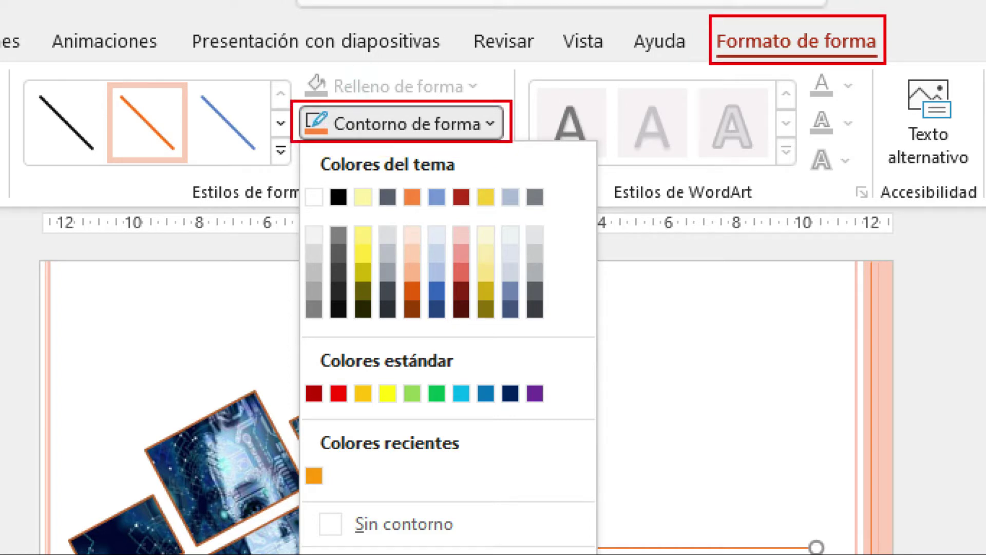
mouse_move(302, 185)
left_mouse_down()
mouse_move(545, 271)
mouse_move(563, 325)
left_mouse_up()
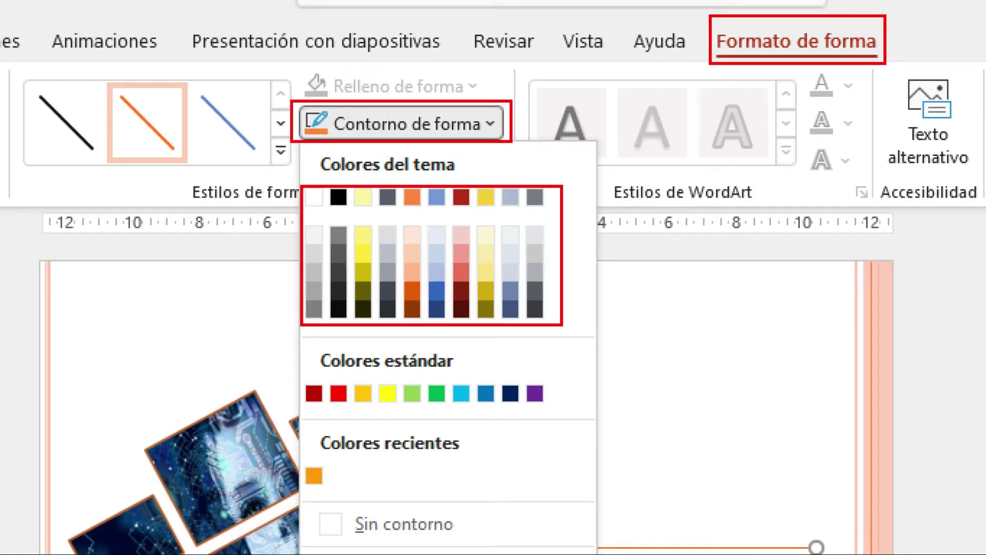
key("Escape")
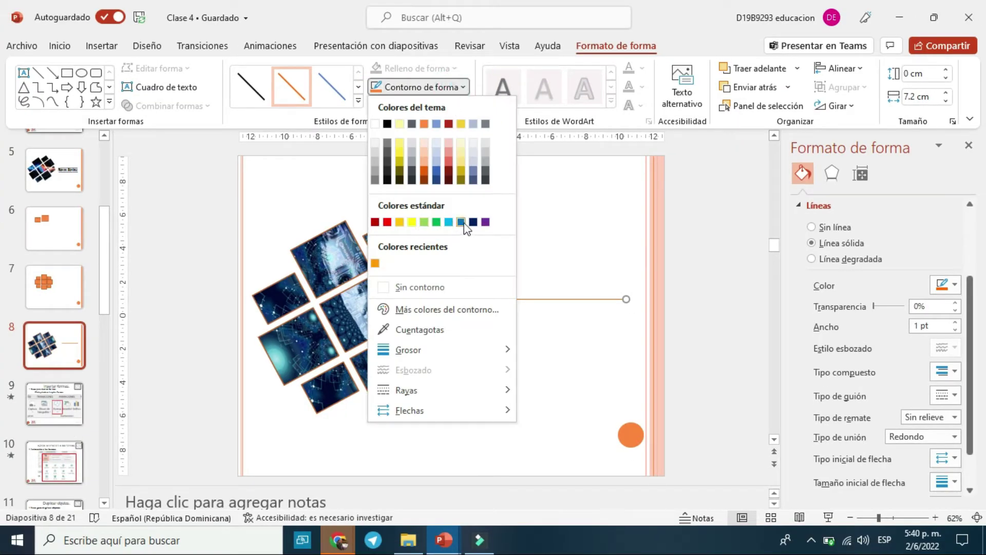
left_click(461, 222)
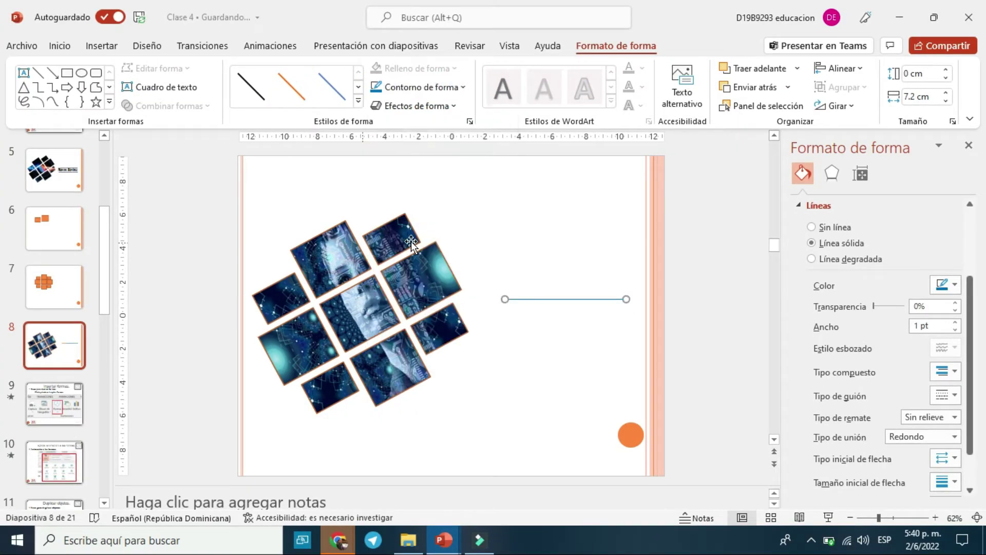
- Make the blue line 6 pt thick with Grosor
left_click(434, 89)
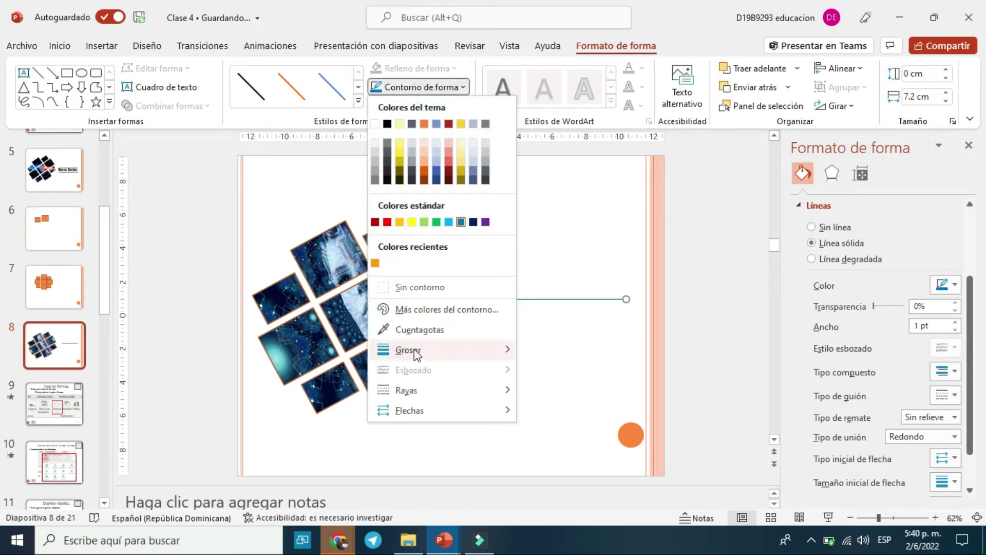
mouse_move(406, 350)
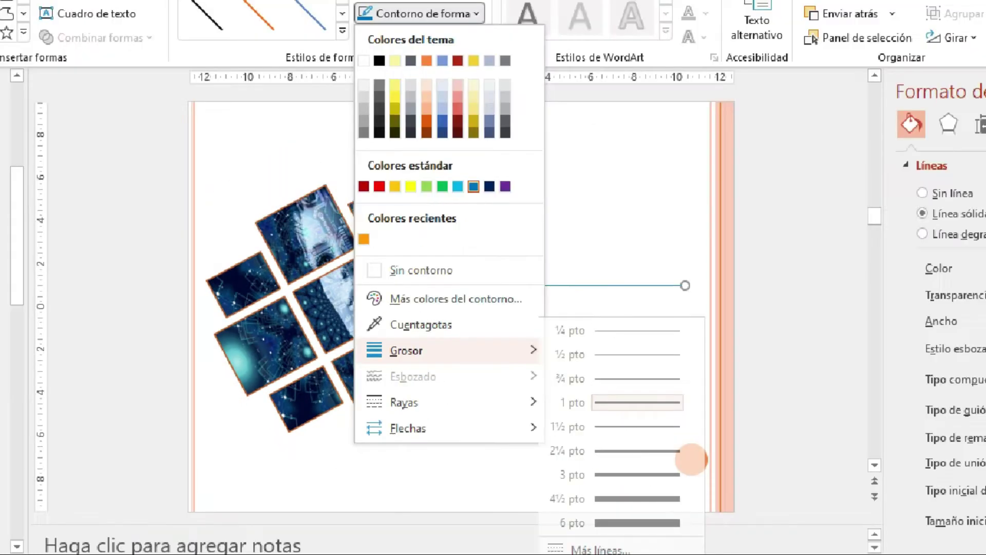
left_click(428, 90)
left_click(428, 91)
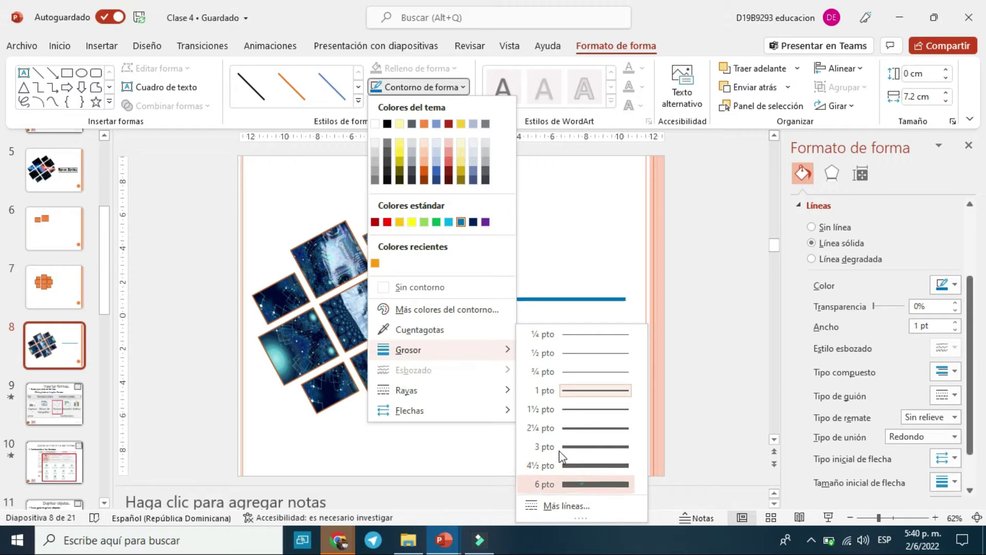
left_click(582, 483)
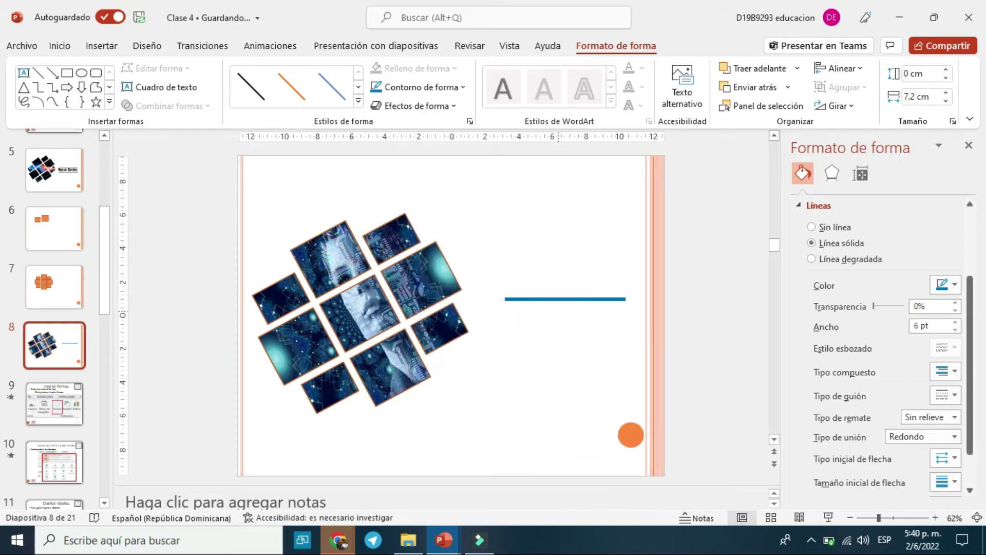
left_click(503, 322)
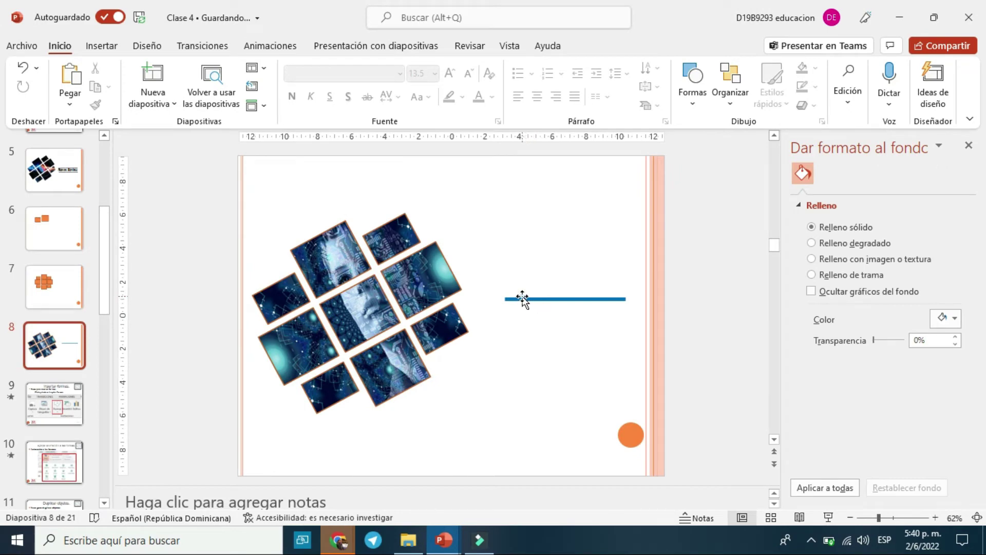
- Duplicate the 6 pt blue line and align the copy directly beneath the original
left_click(523, 298)
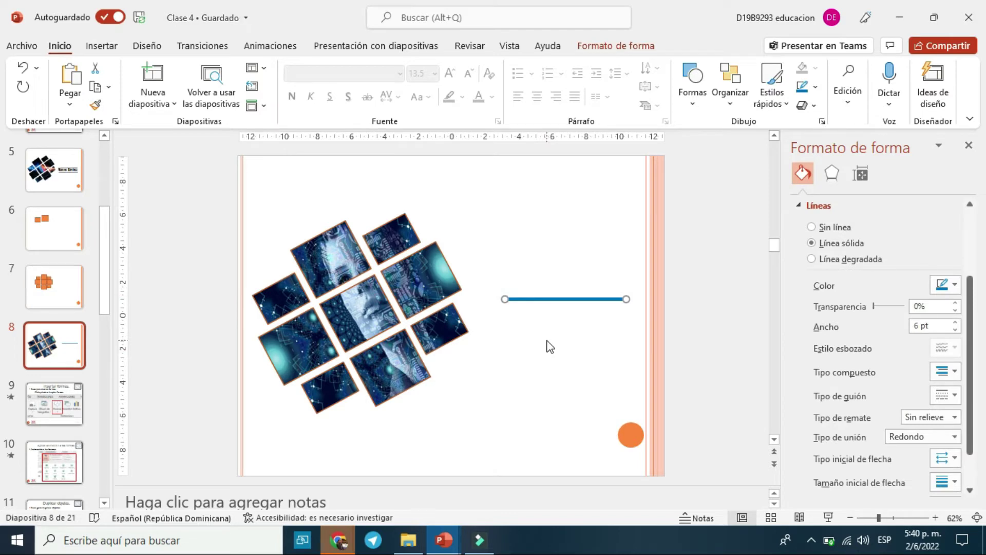
key("ctrl+d")
left_click(549, 305)
left_click_drag(537, 324, 542, 340)
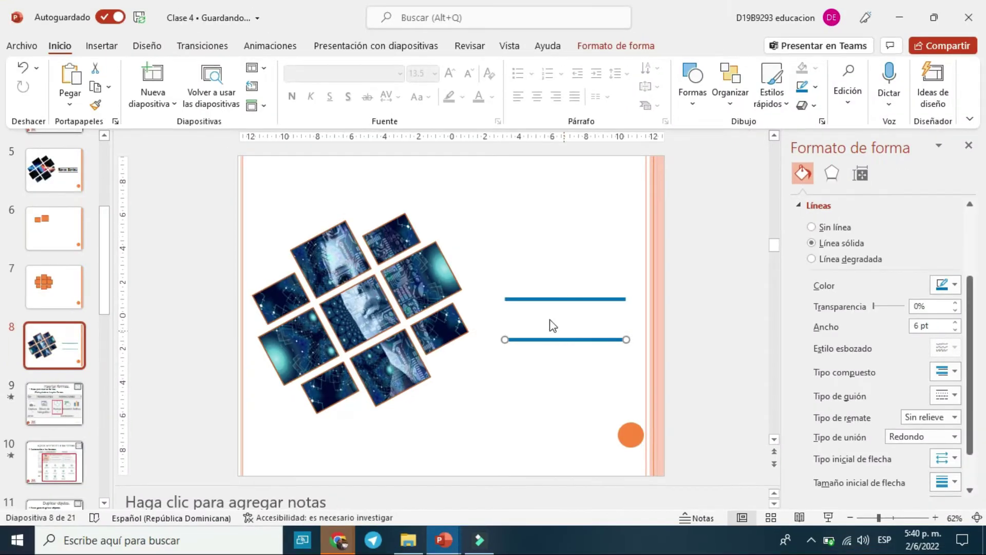
left_click_drag(553, 337, 558, 340)
left_click(544, 388)
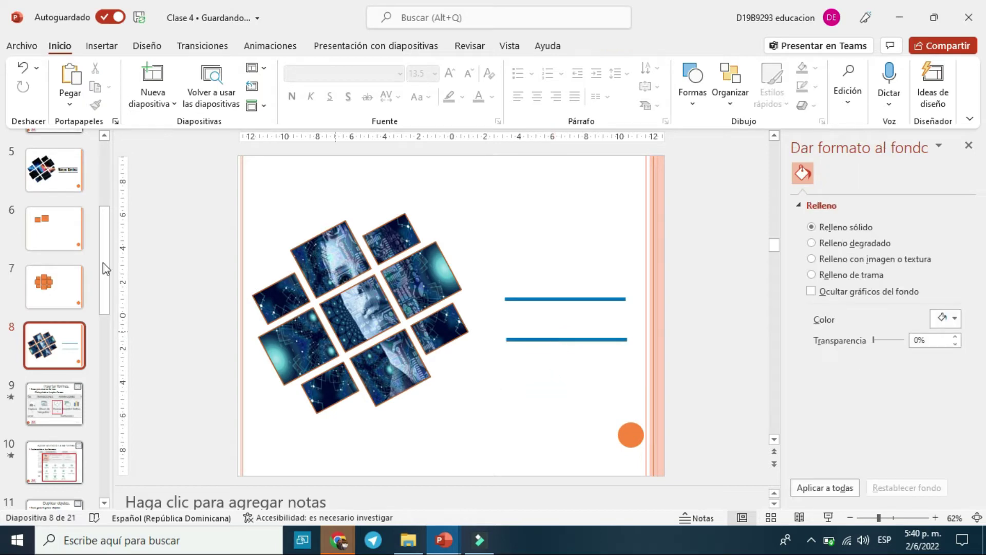
- Close the Dar formato al fondo pane and review slides 6, 8, 9, 11 and 12
left_click(969, 146)
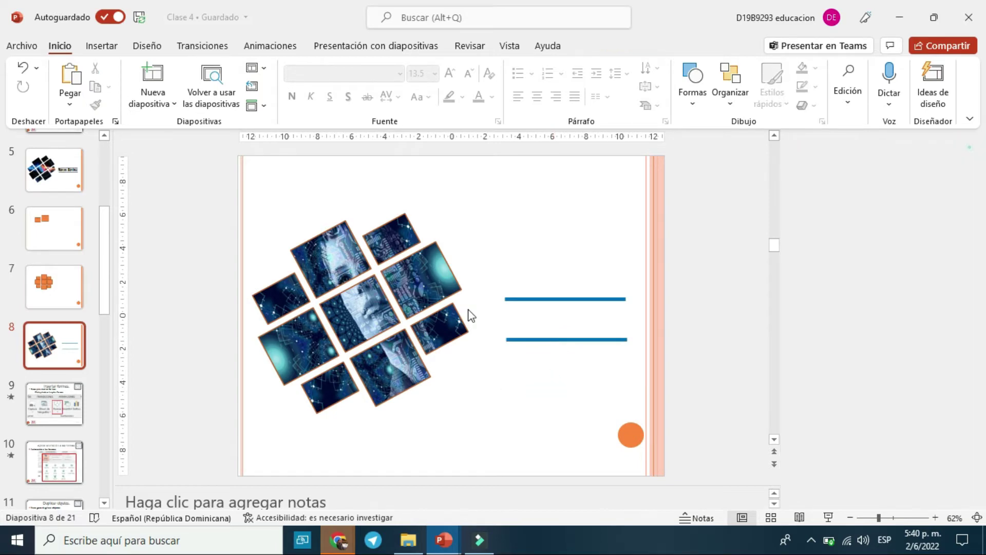
left_click(78, 177)
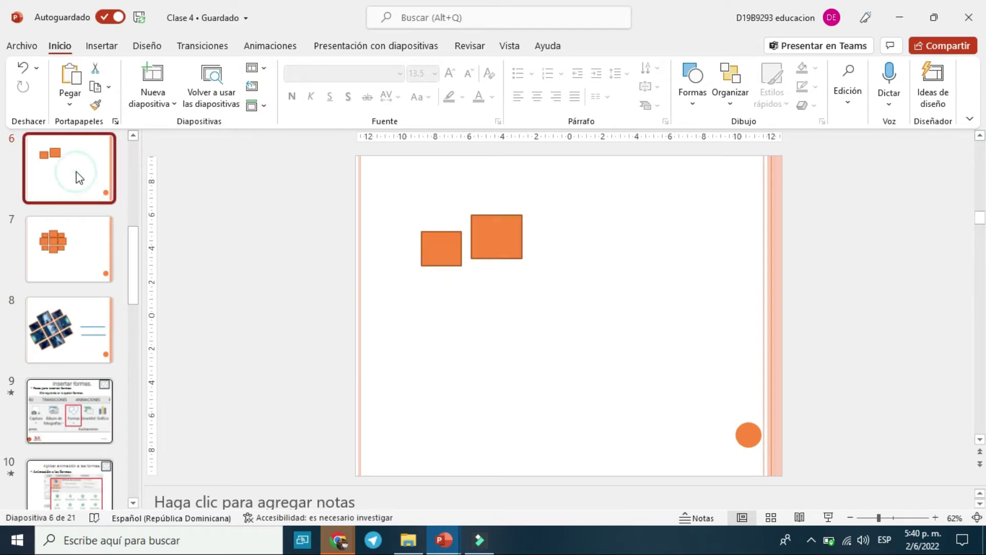
left_click(60, 340)
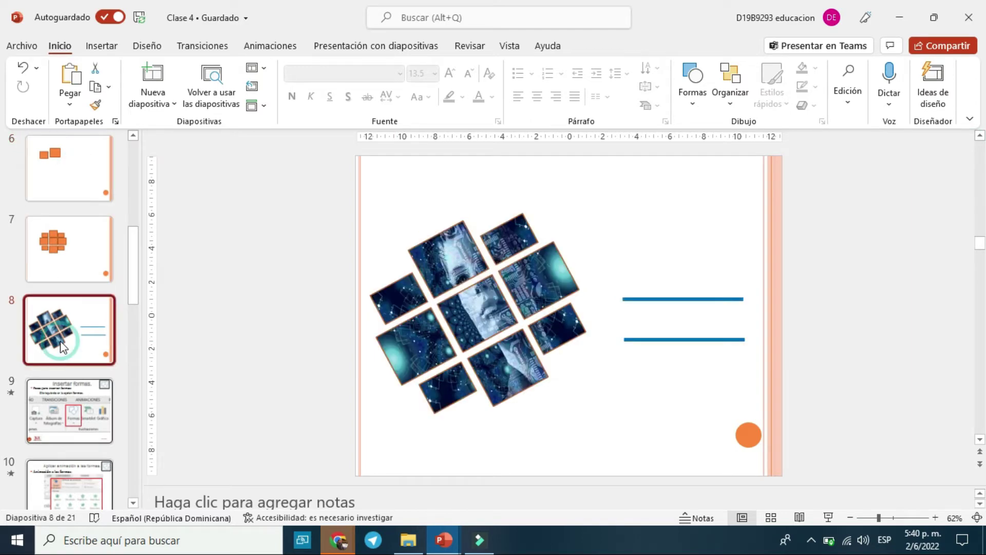
left_click(65, 417)
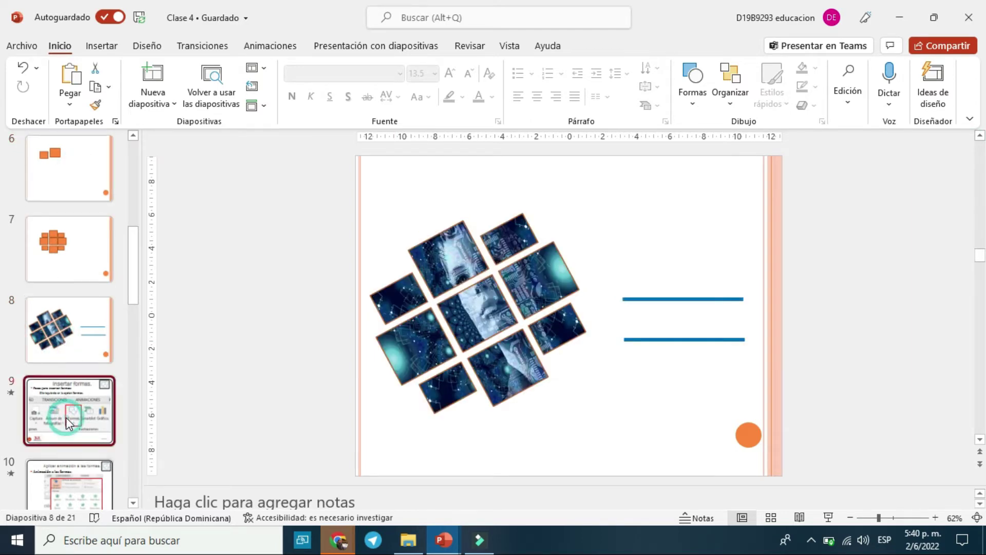
scroll(47, 371, "down", 2)
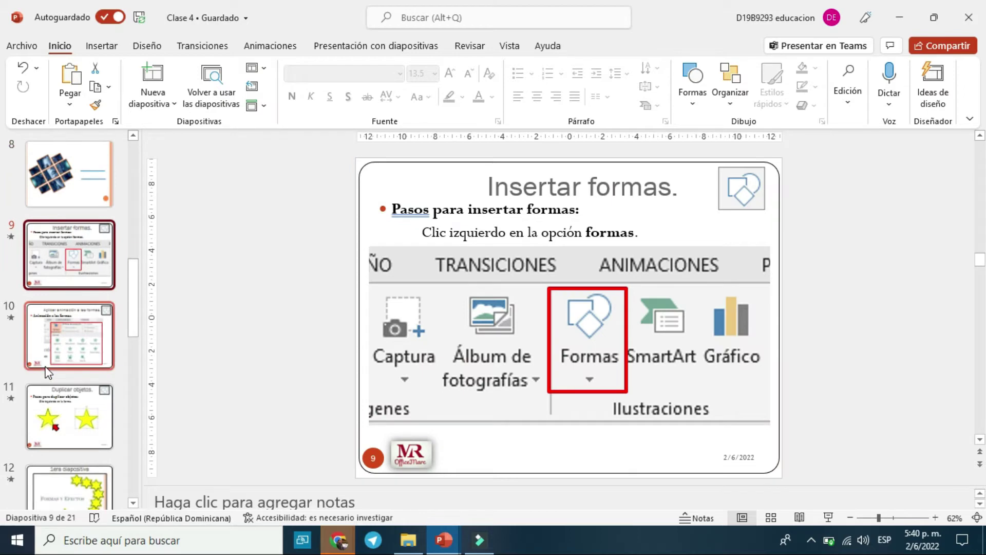
left_click(68, 409)
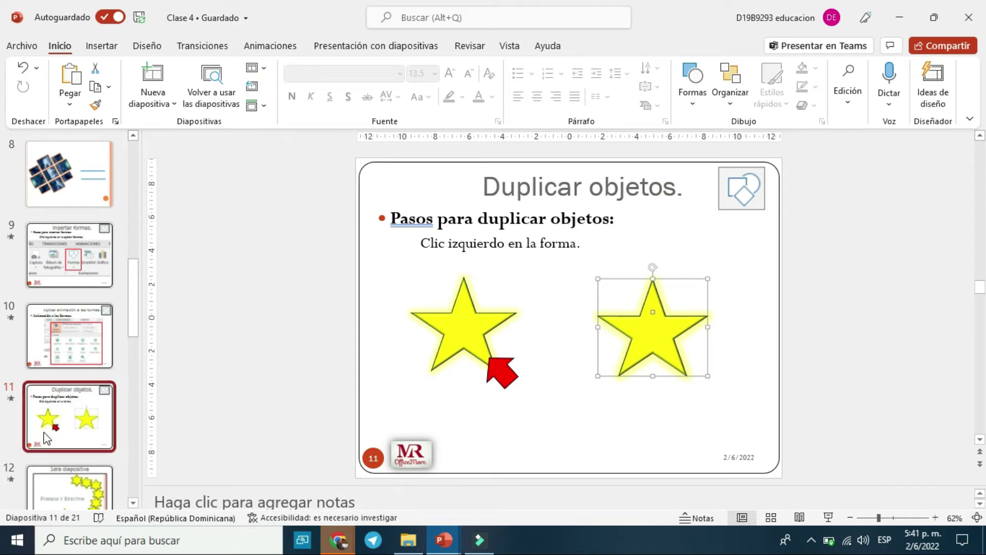
scroll(88, 371, "down", 3)
left_click(85, 376)
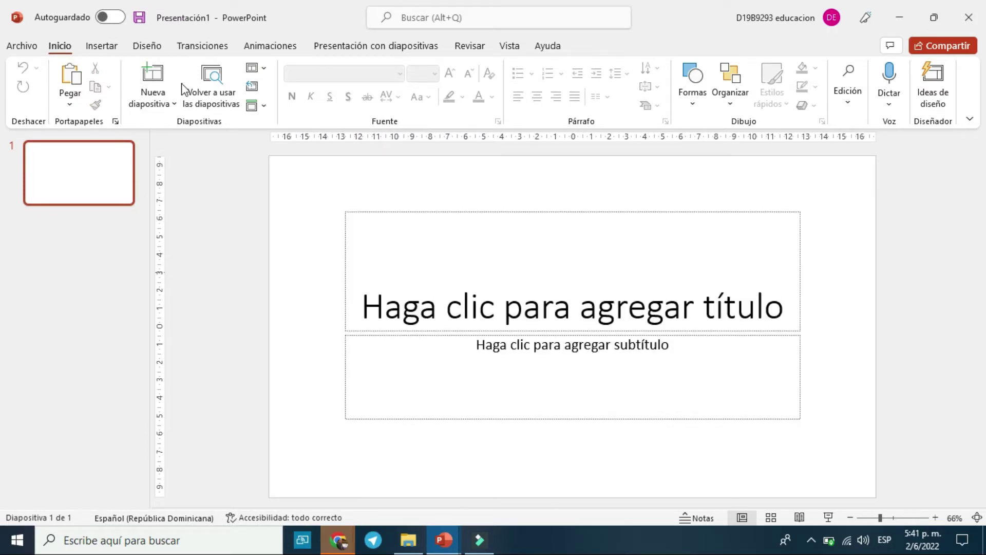
- Apply the Solo el título layout and title the slide 'Formas y efectos'
left_click(254, 68)
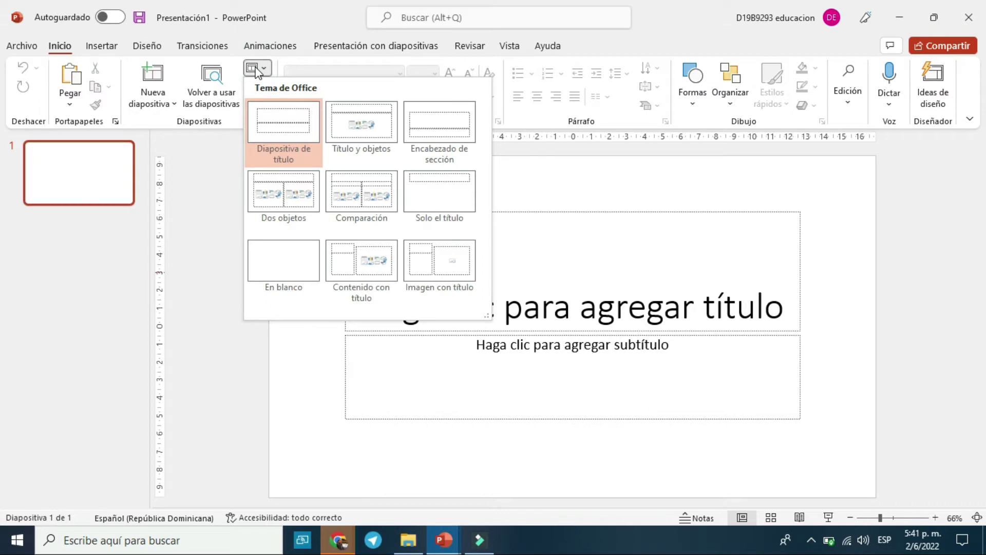
left_click(438, 188)
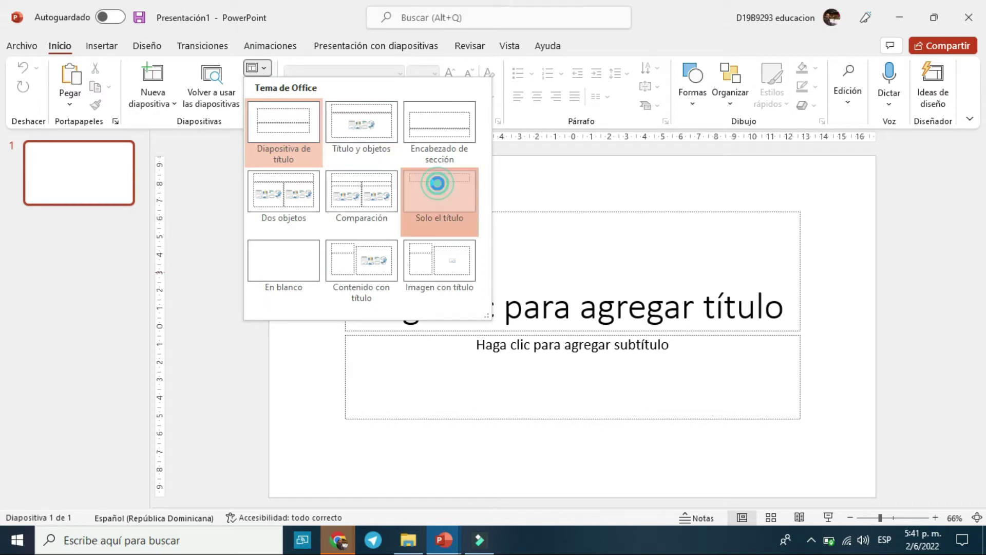
left_click(389, 225)
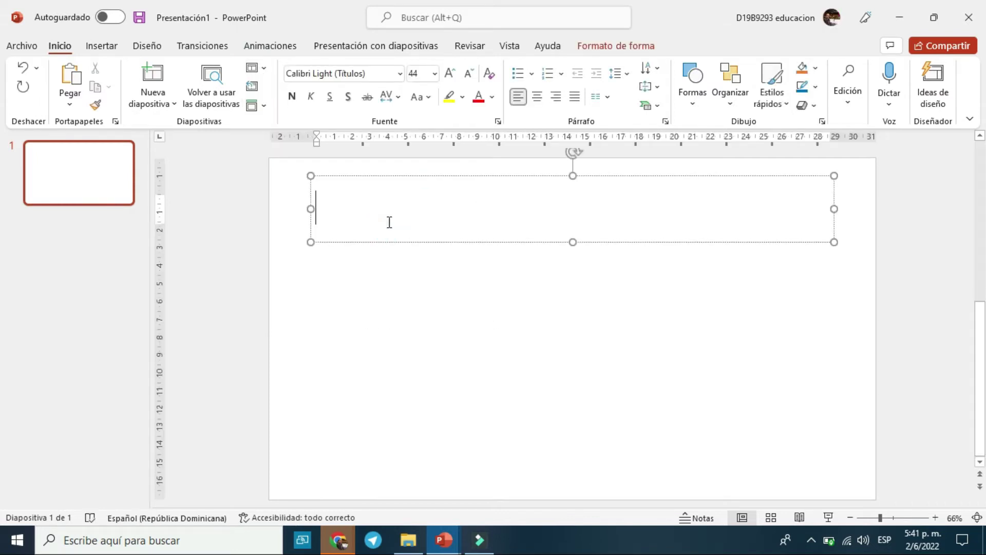
type("Formas")
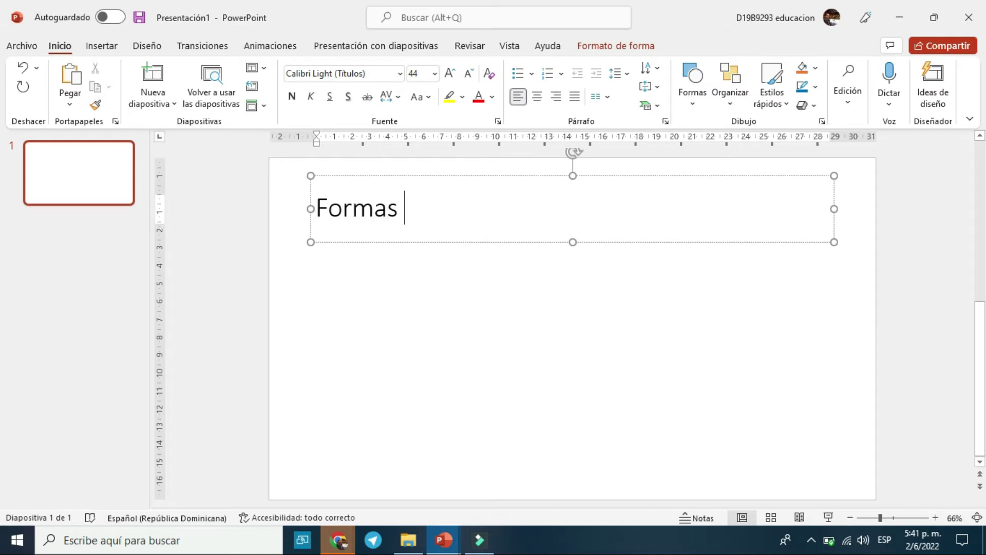
type("y efect")
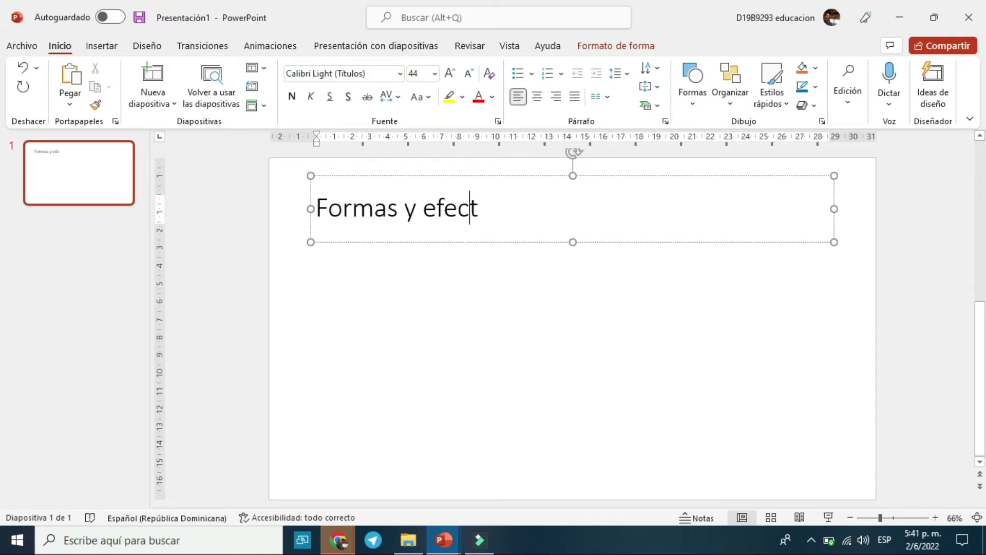
type("os")
left_click(487, 374)
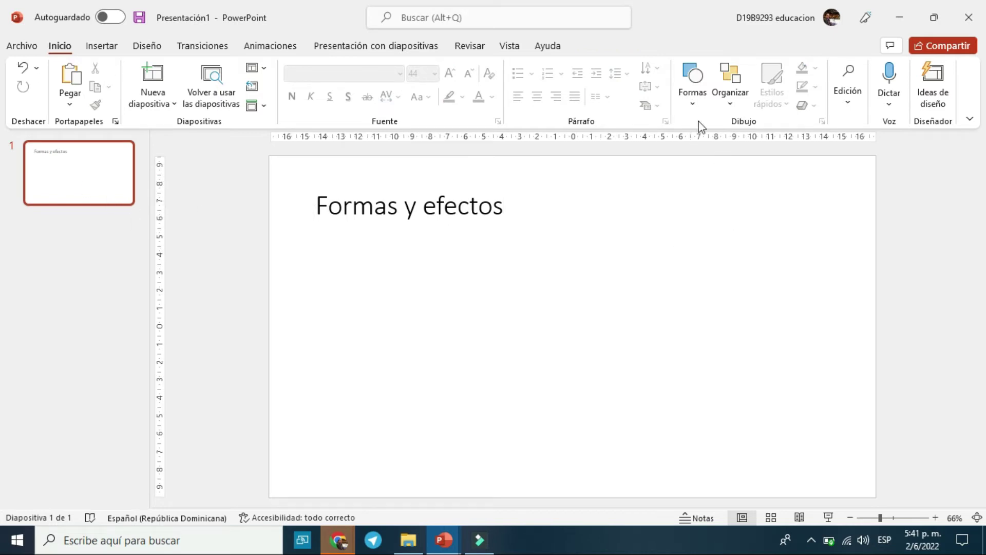
- Insert a six-point star from Cintas y estrellas and enlarge it to about 3.35 × 3.47 cm
left_click(691, 100)
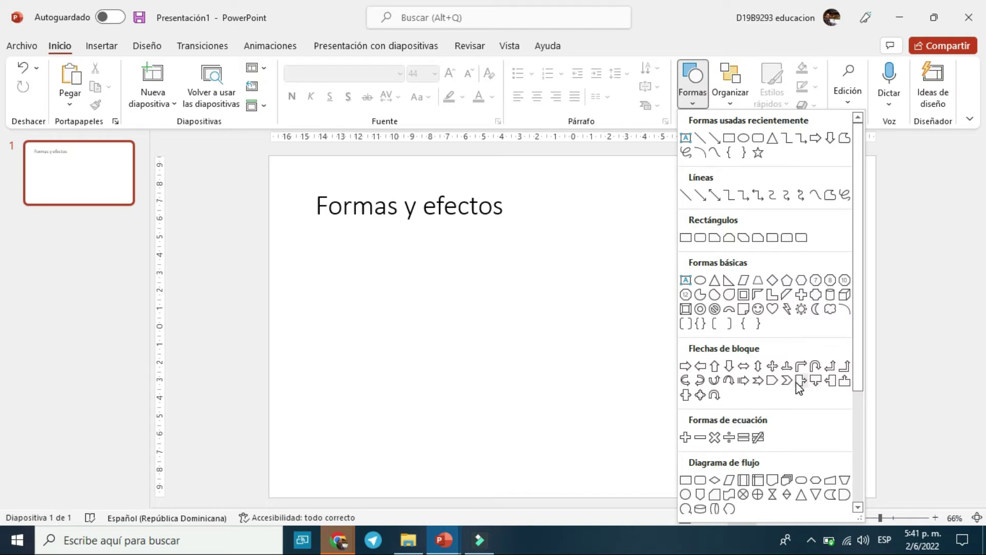
scroll(796, 390, "down", 3)
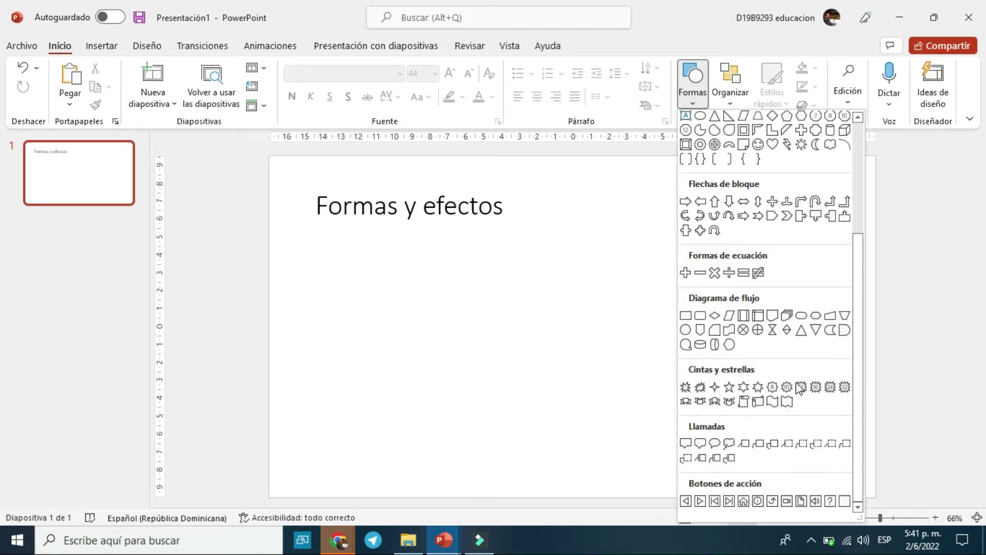
left_click(743, 387)
left_click(620, 218)
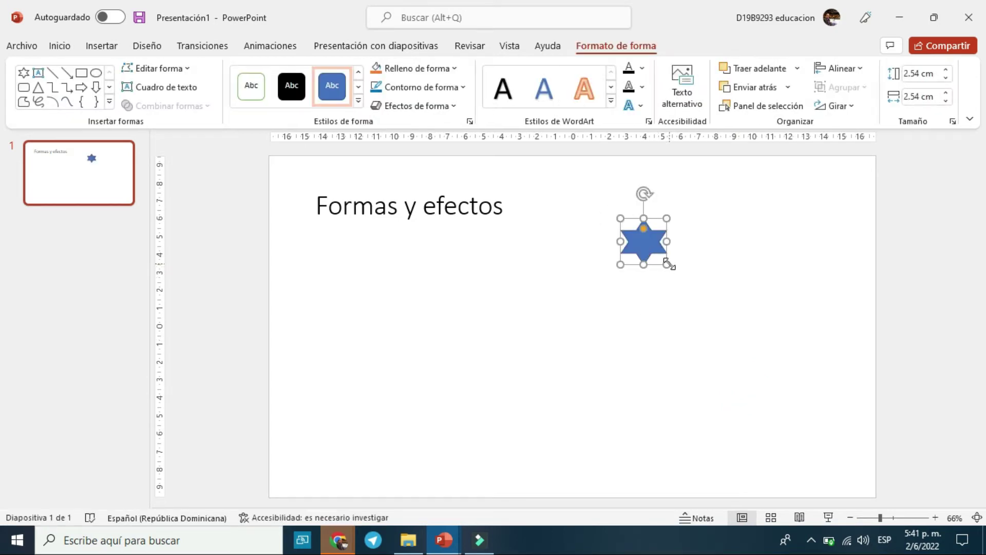
left_click_drag(666, 264, 683, 279)
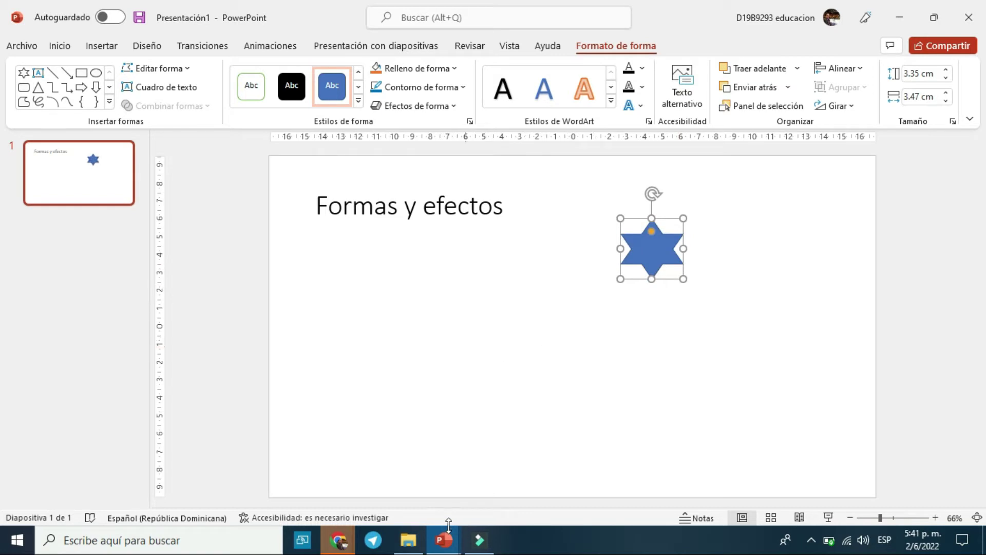
mouse_move(444, 539)
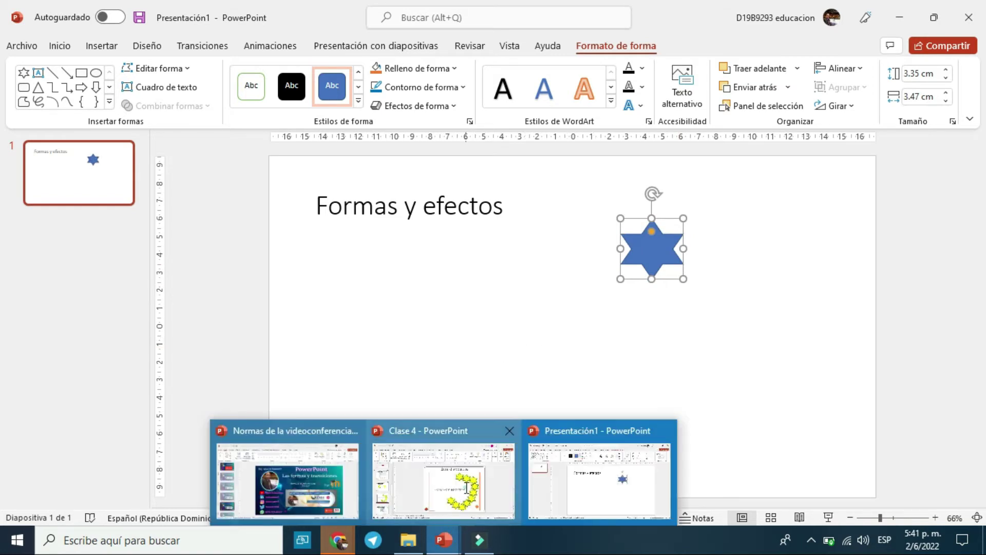
left_click(462, 498)
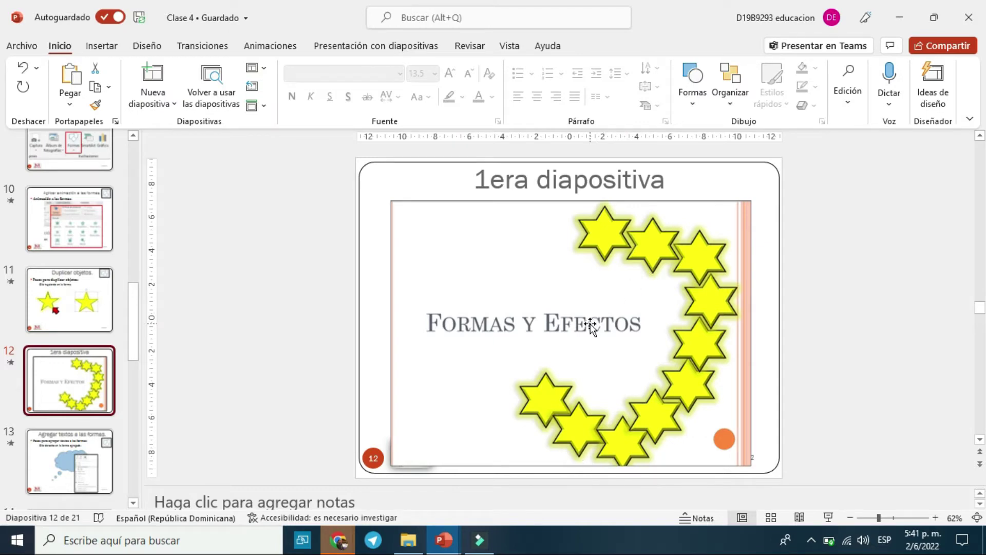
key("alt+Tab")
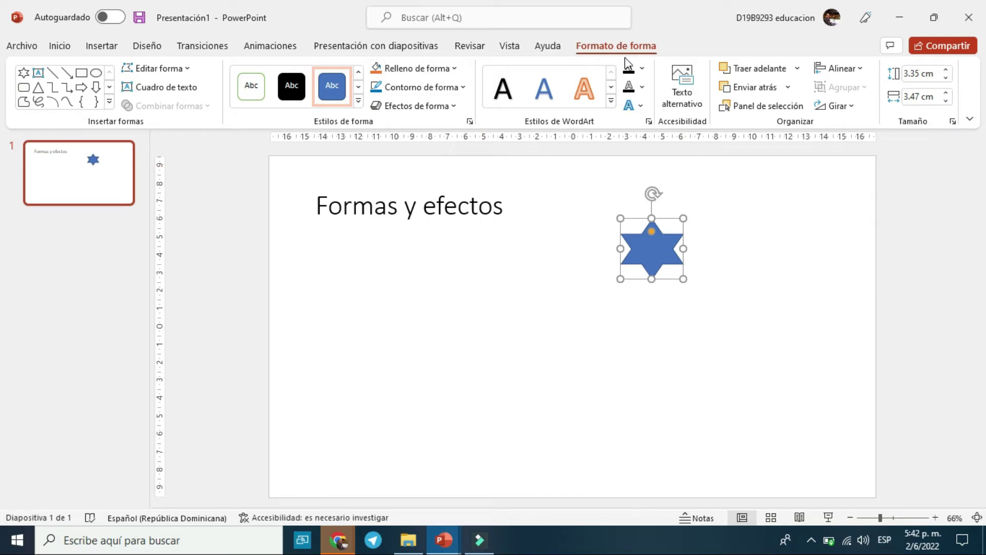
- Set both the star's fill and outline to standard yellow
left_click(441, 70)
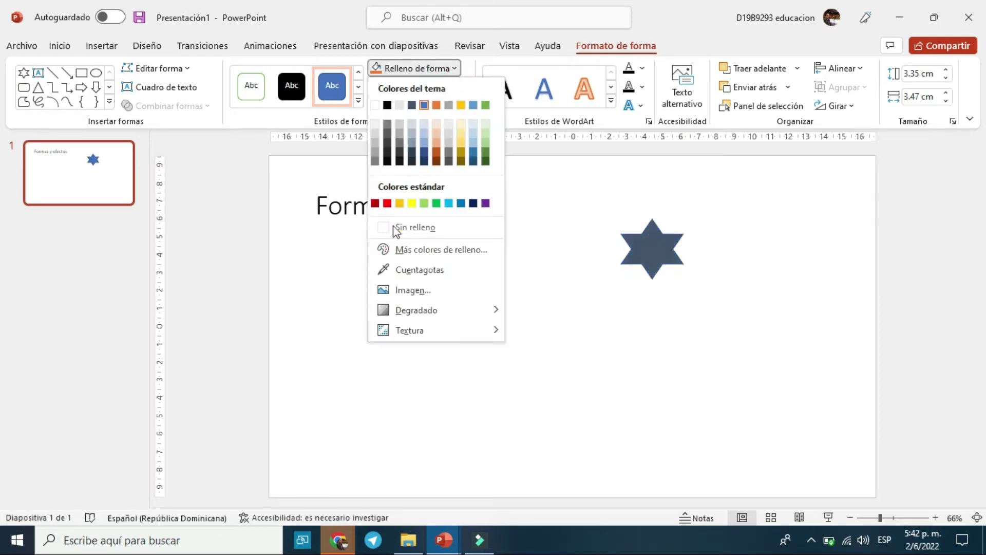
left_click(411, 203)
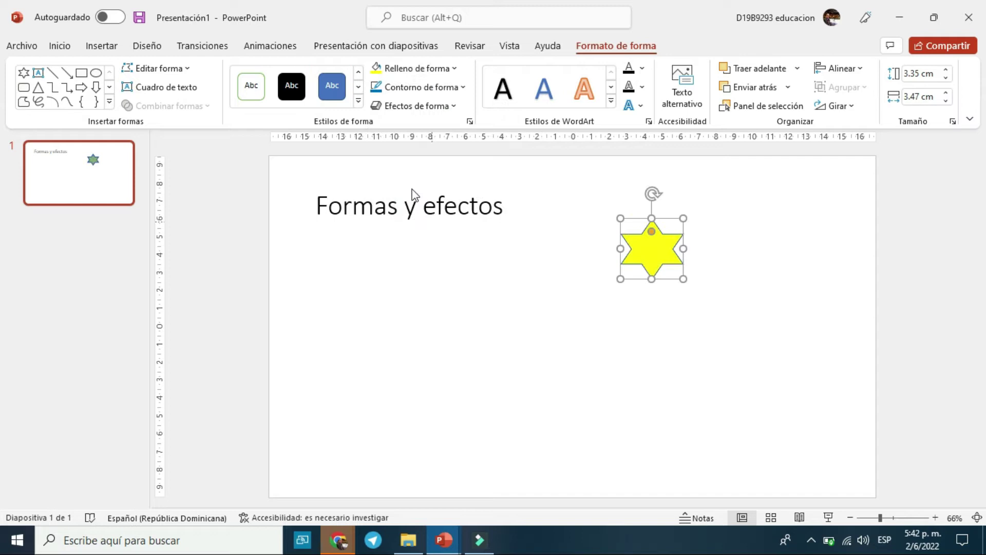
left_click(420, 88)
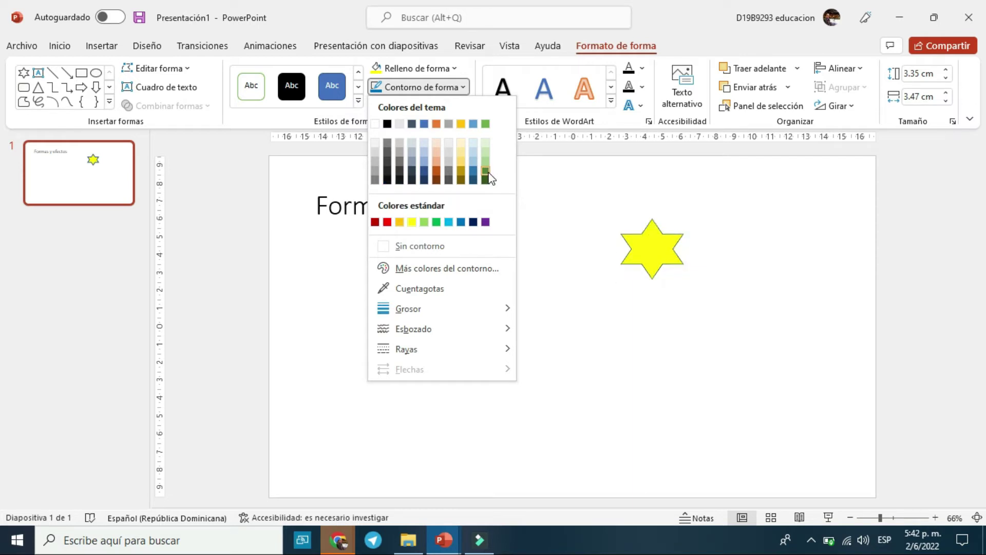
left_click(413, 222)
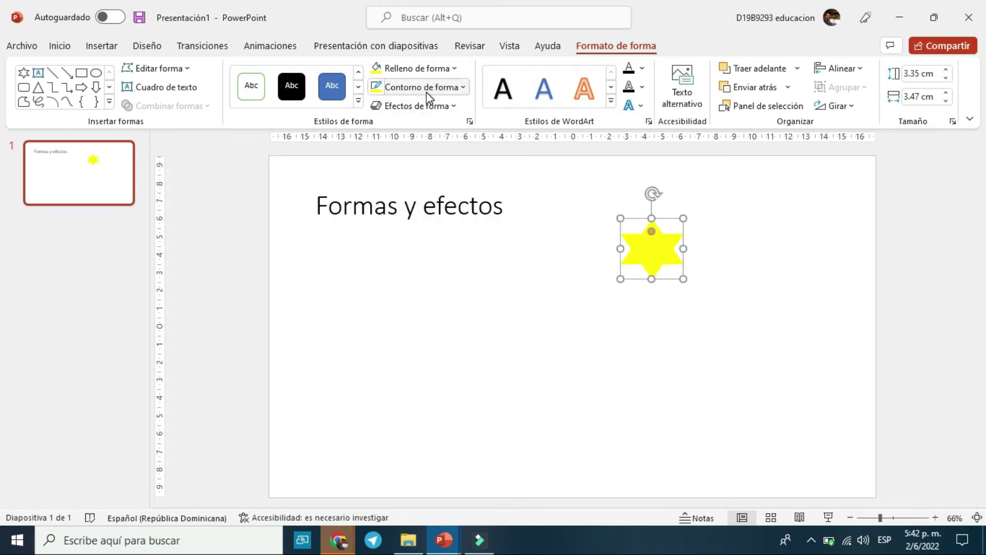
- Give the star an outer shadow and a yellow Iluminado glow
left_click(416, 105)
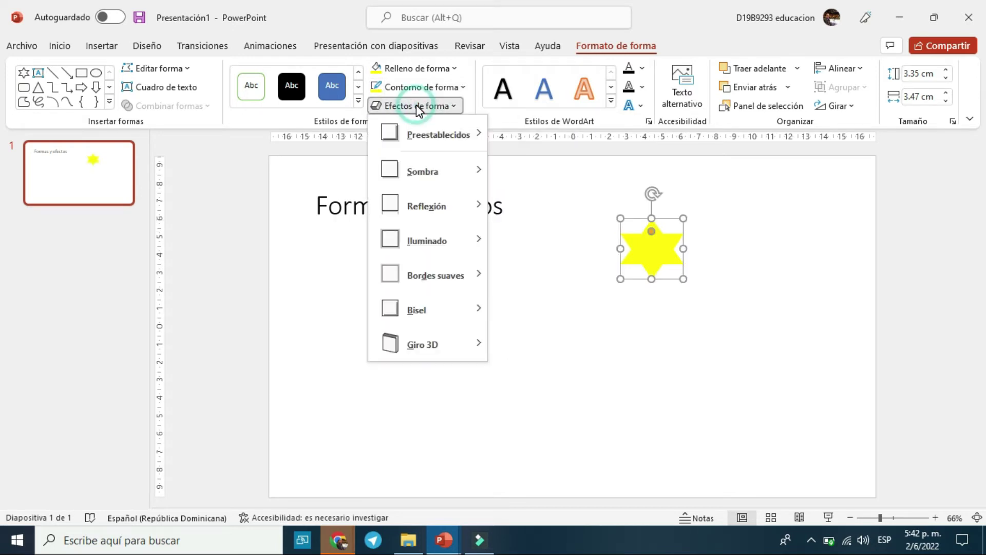
mouse_move(426, 170)
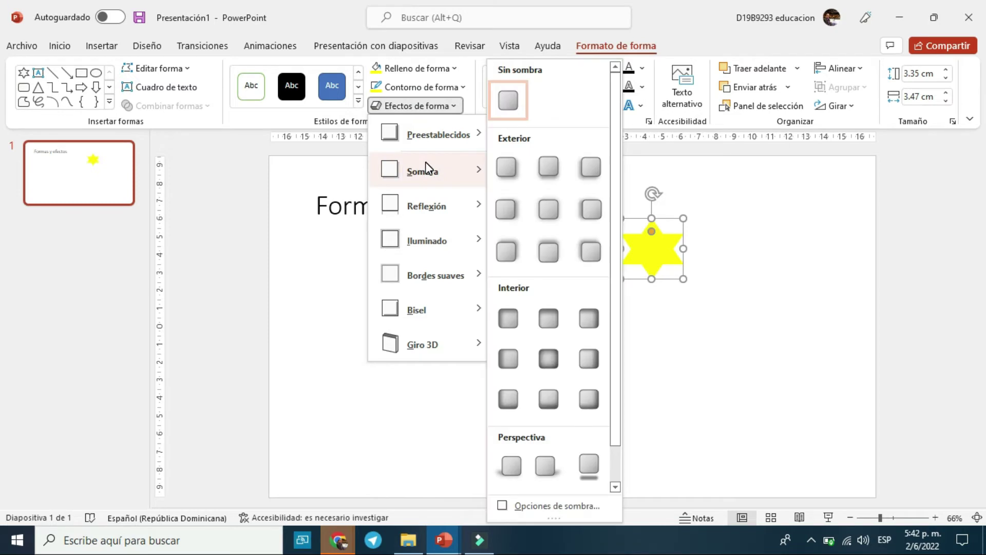
left_click(513, 217)
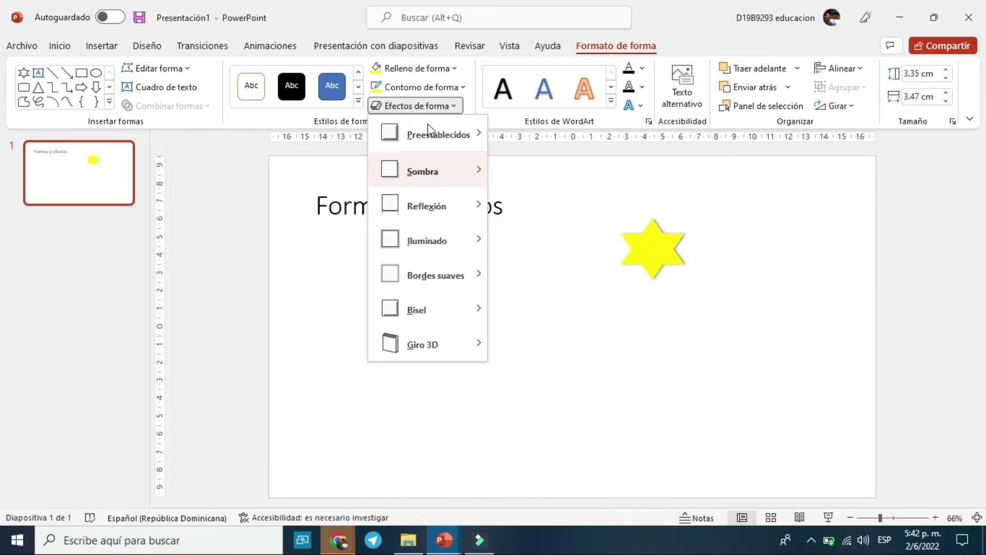
left_click(430, 105)
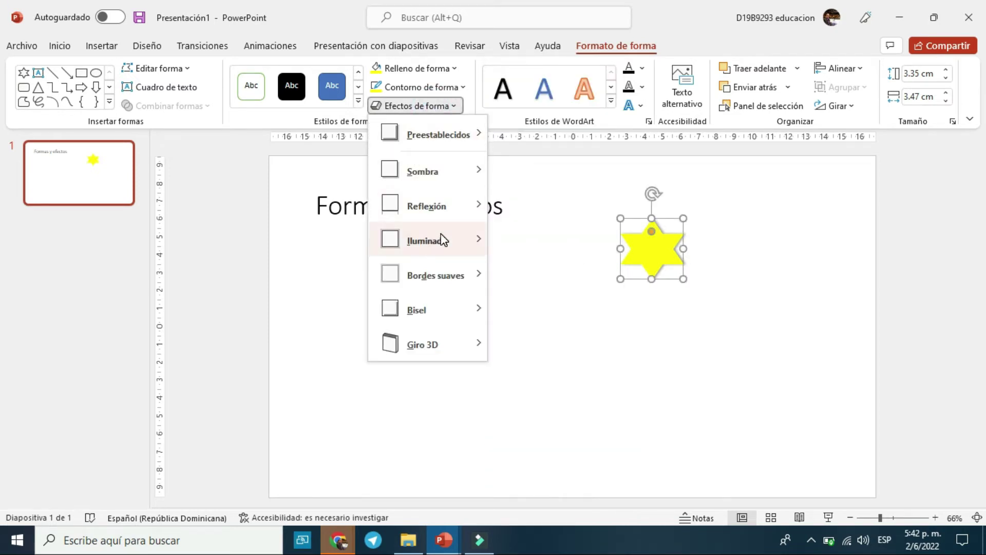
mouse_move(427, 240)
left_click(615, 443)
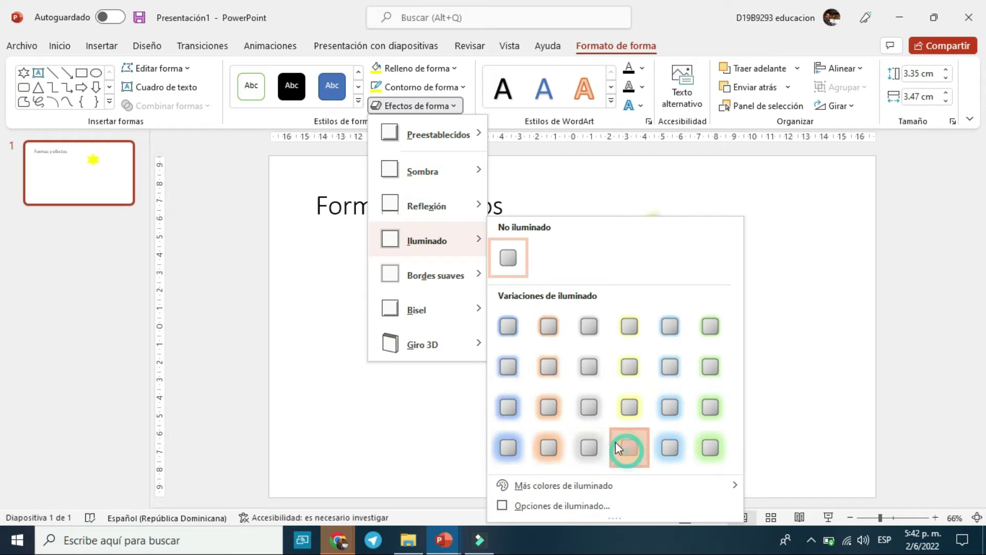
- Apply the first Bisel preset and a Perspectiva 3D rotation, adjusting the star's point depth
left_click(417, 105)
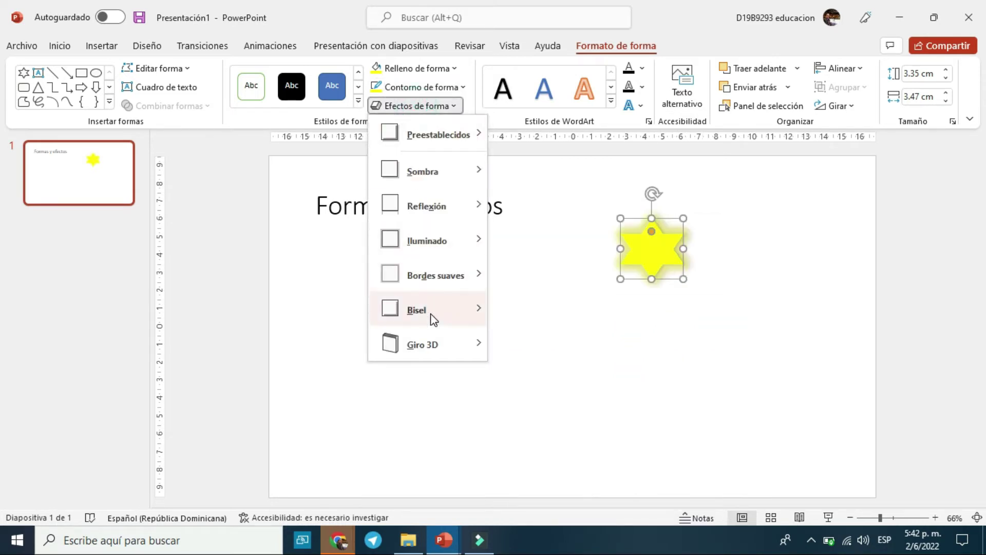
mouse_move(427, 309)
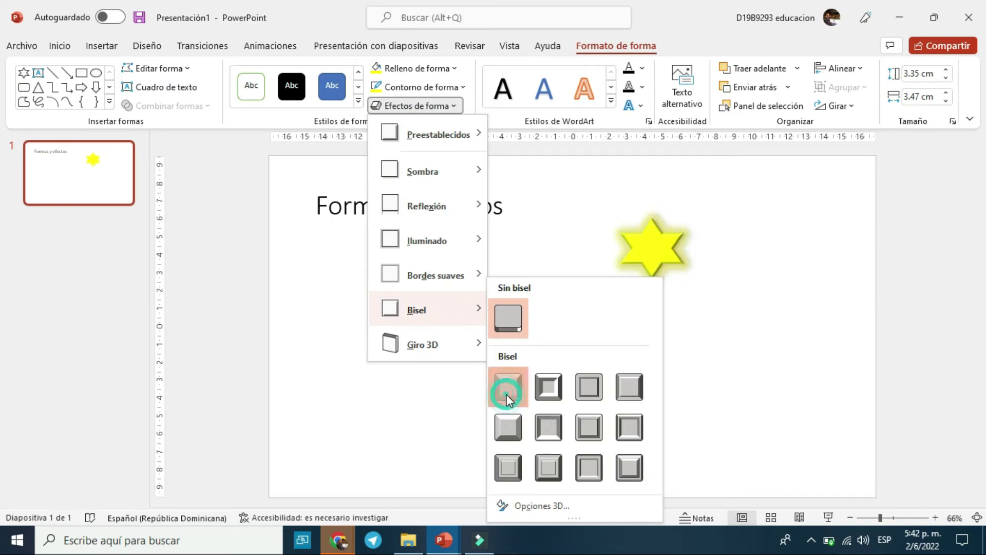
left_click(507, 393)
left_click(411, 106)
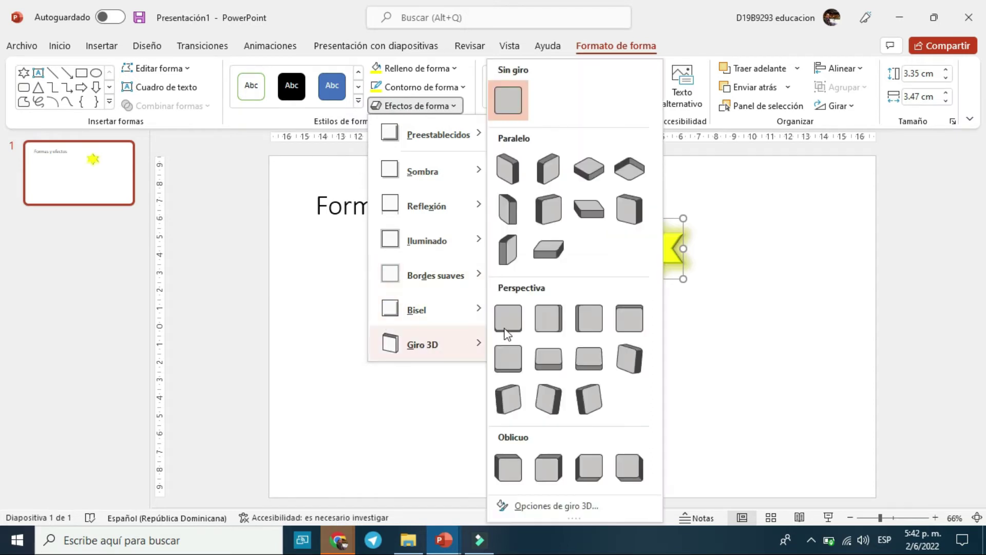
mouse_move(422, 343)
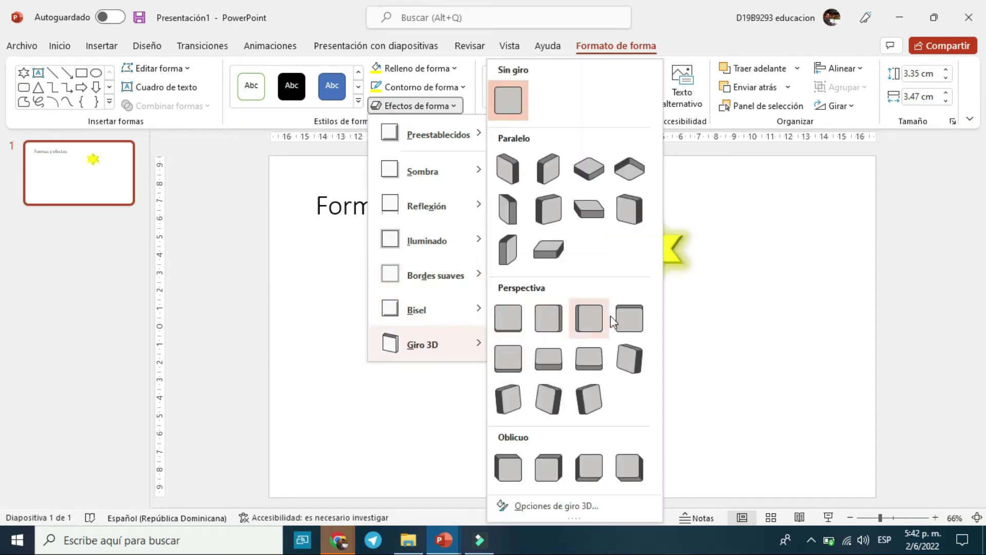
left_click(597, 321)
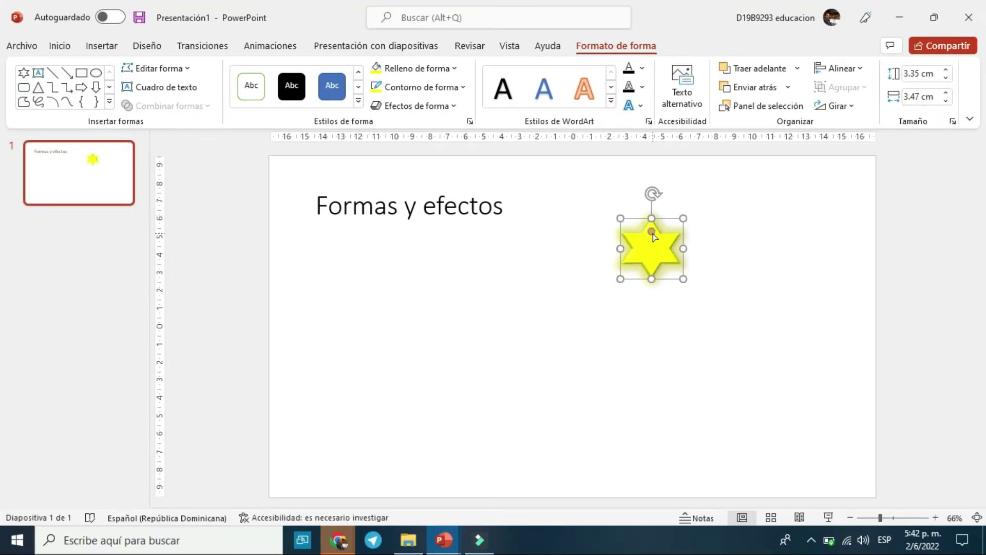
mouse_move(652, 231)
left_mouse_down()
mouse_move(661, 239)
mouse_move(638, 228)
mouse_move(652, 236)
left_mouse_up()
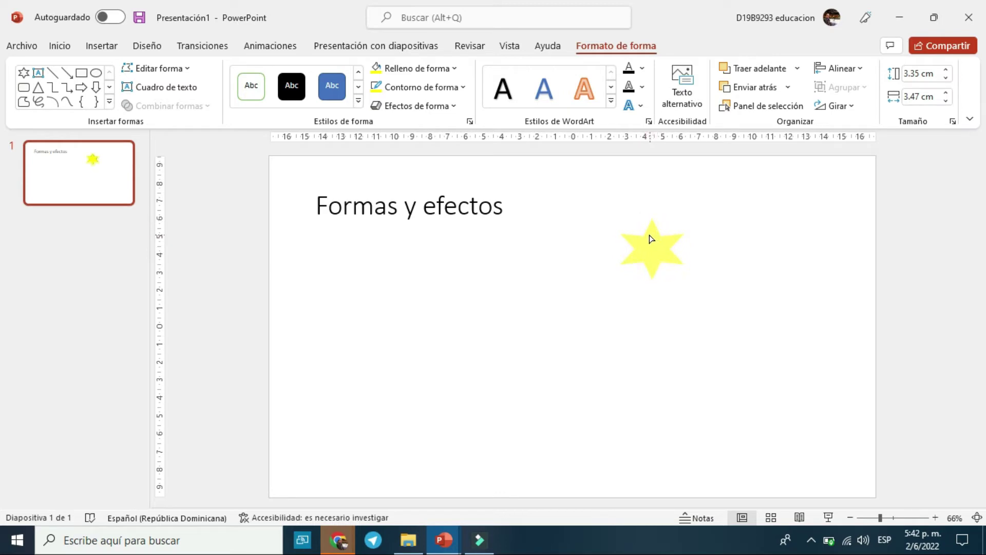
left_click(594, 315)
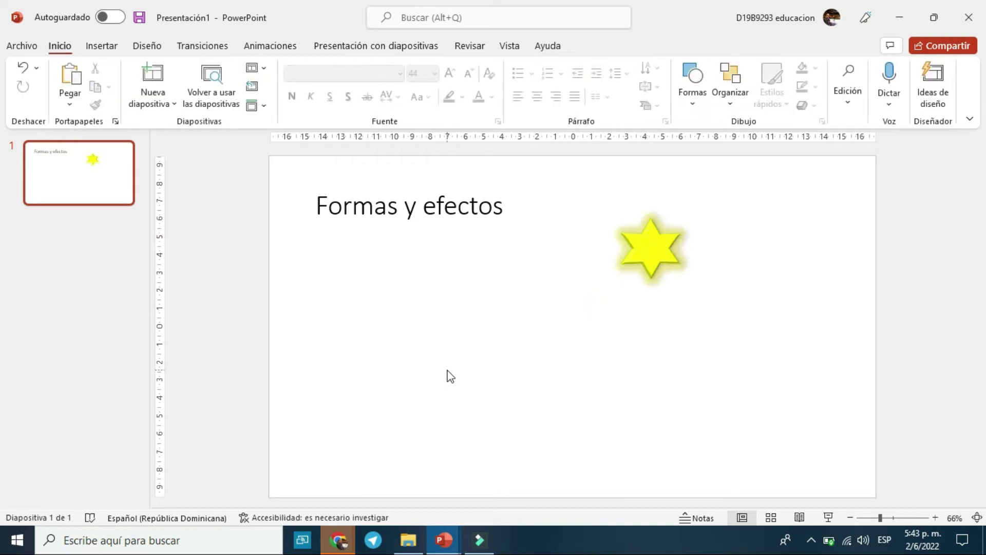
left_click(651, 251)
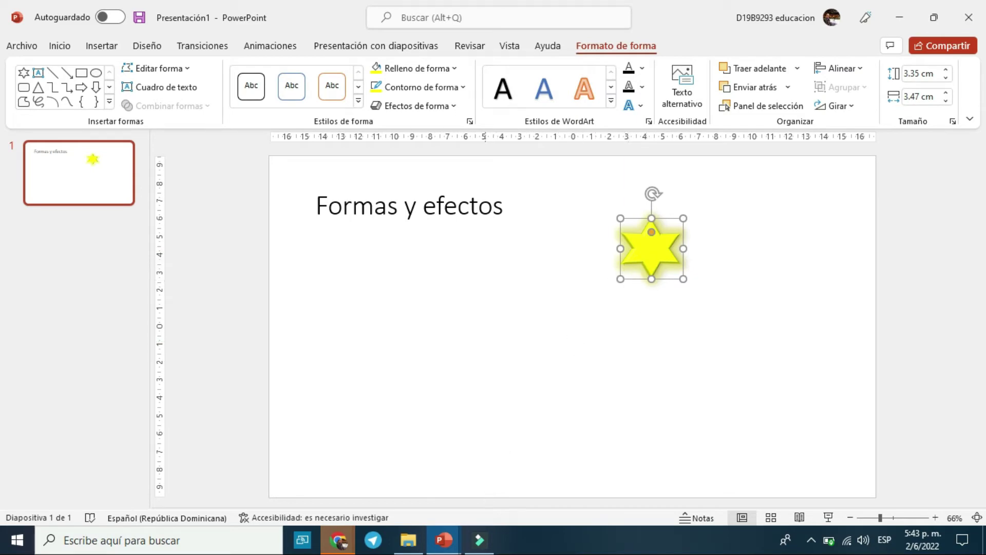
key("alt+Tab")
- Apply the Barras aleatorias entrance animation to the star
left_click(271, 47)
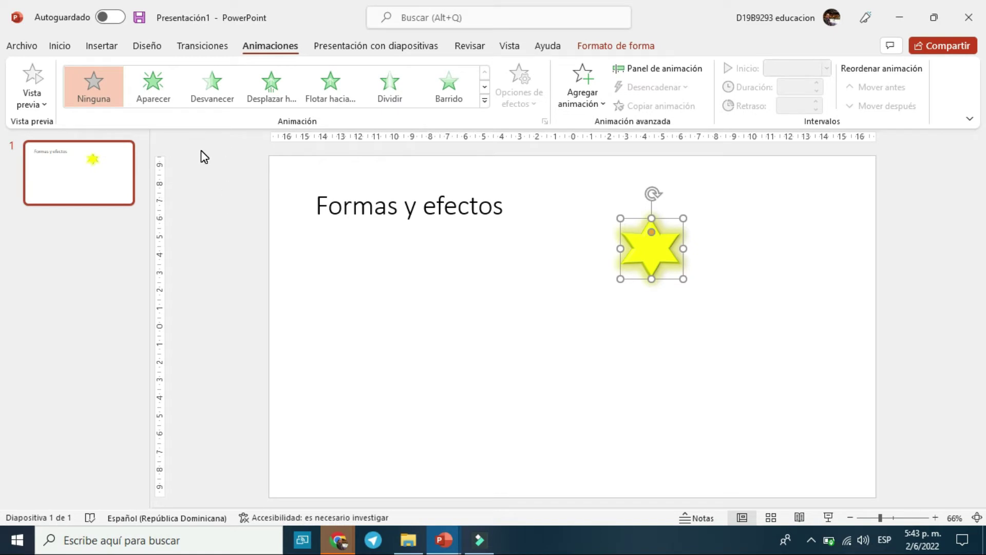
left_click(484, 102)
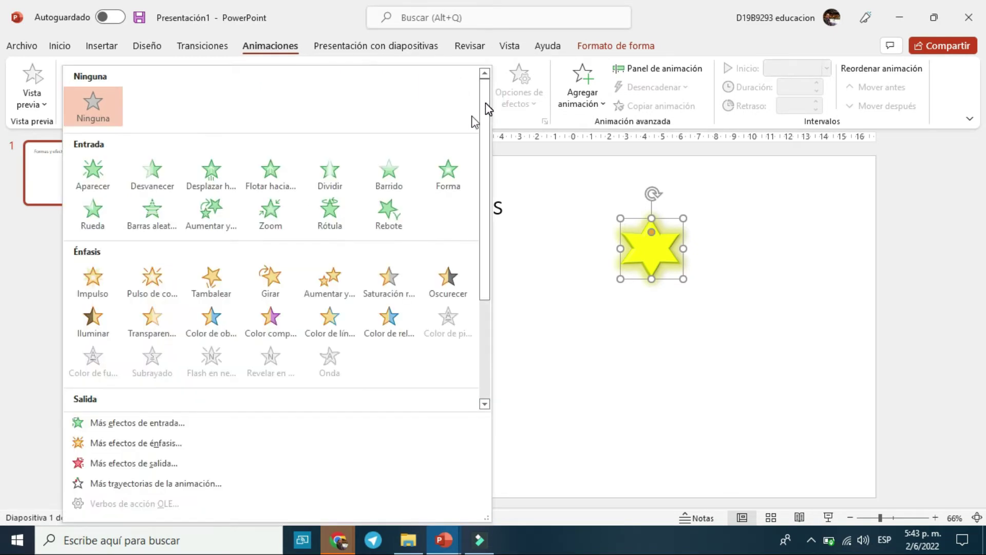
left_click(152, 225)
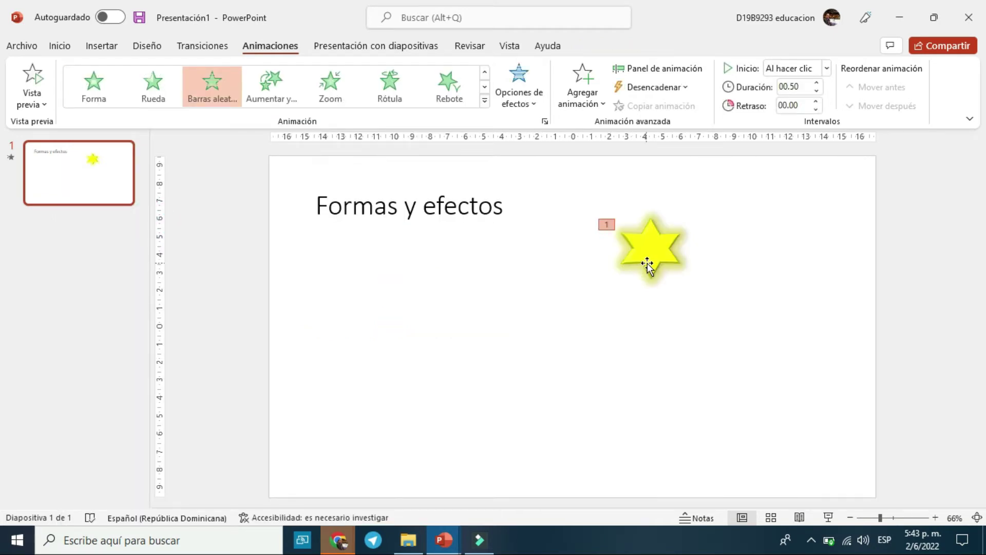
- Move the animated star just right of the 'Formas y efectos' title
left_click(647, 263)
left_click_drag(613, 241, 584, 226)
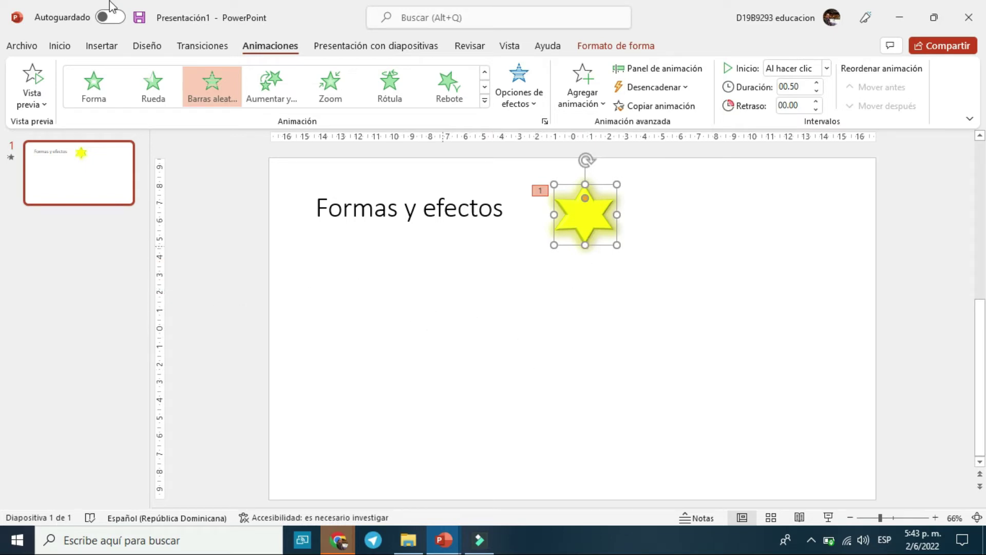
left_click(618, 271)
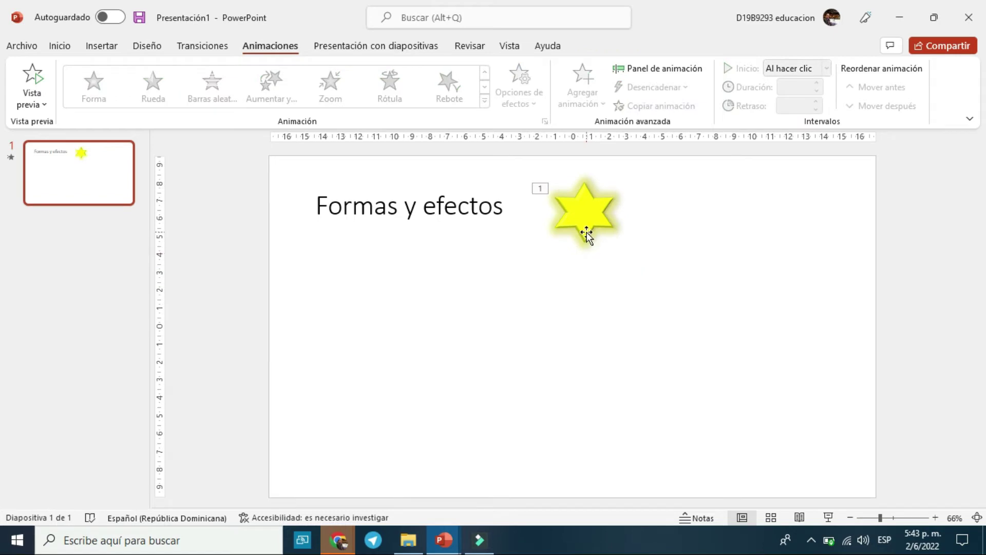
left_click(587, 229)
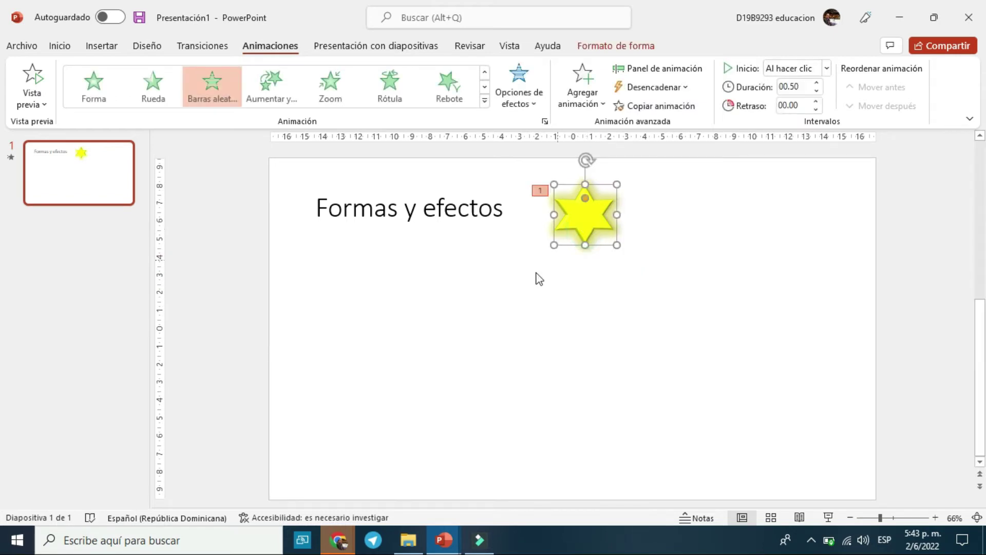
left_click(61, 47)
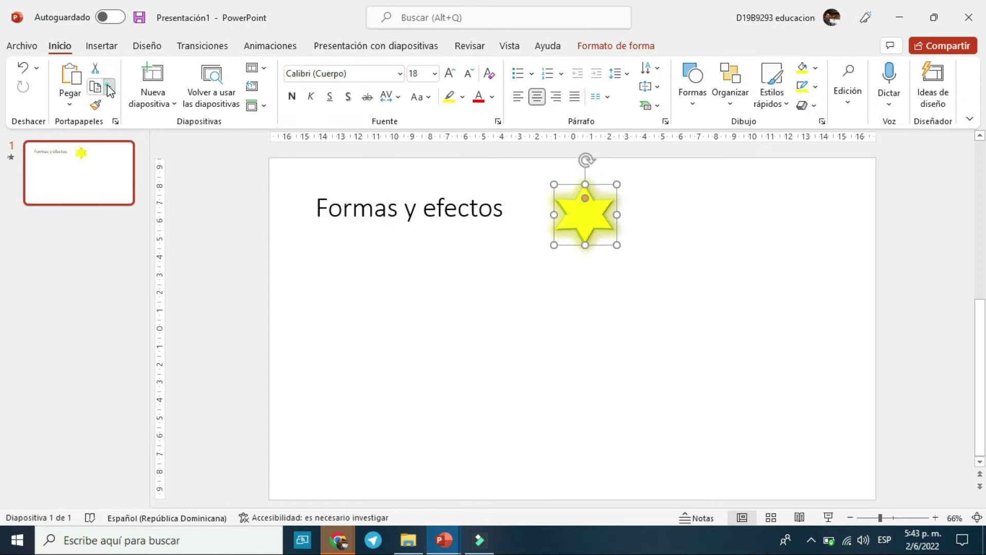
- Duplicate the star three times, stepping the copies down and to the right
left_click(109, 88)
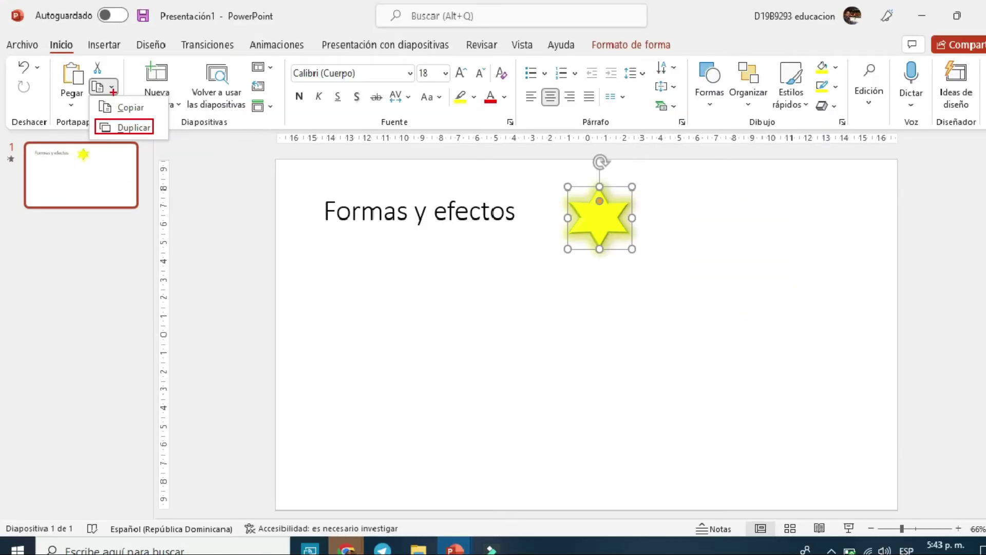
left_click(109, 89)
left_click(110, 88)
left_click(115, 126)
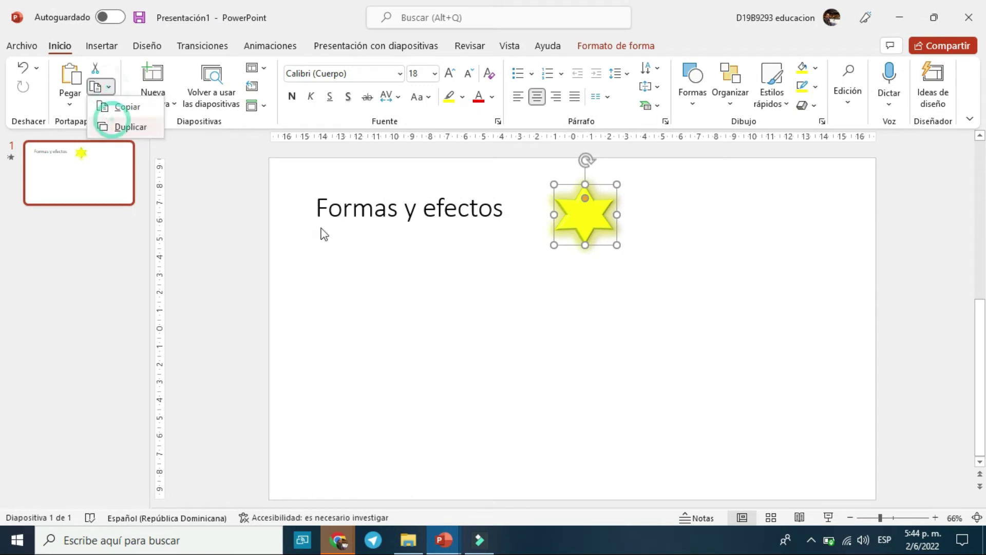
left_click_drag(599, 225, 620, 243)
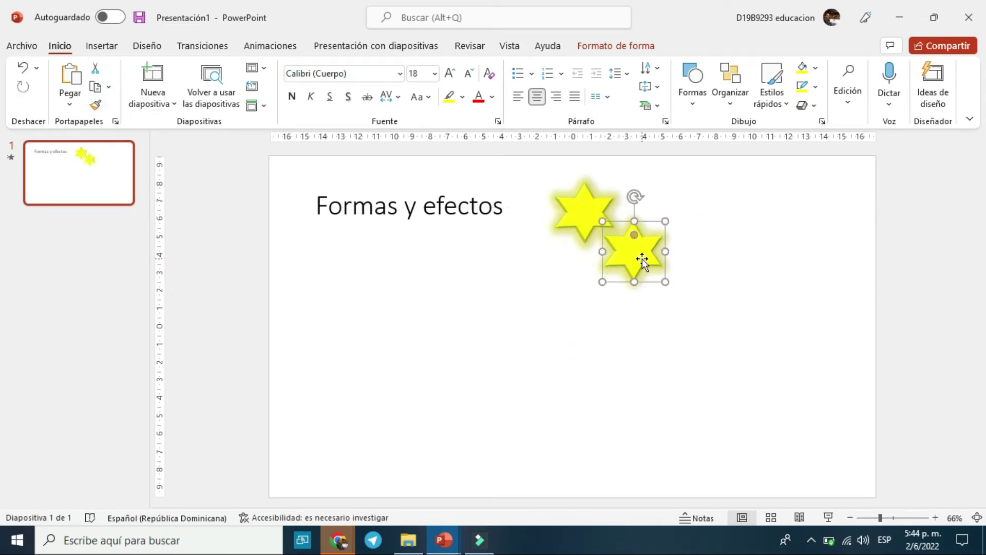
left_click(109, 87)
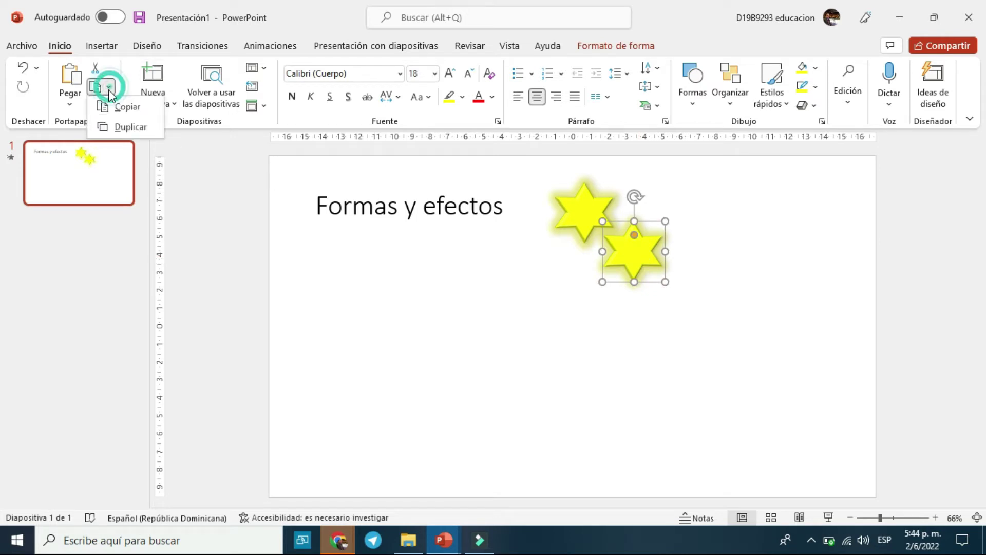
left_click(119, 127)
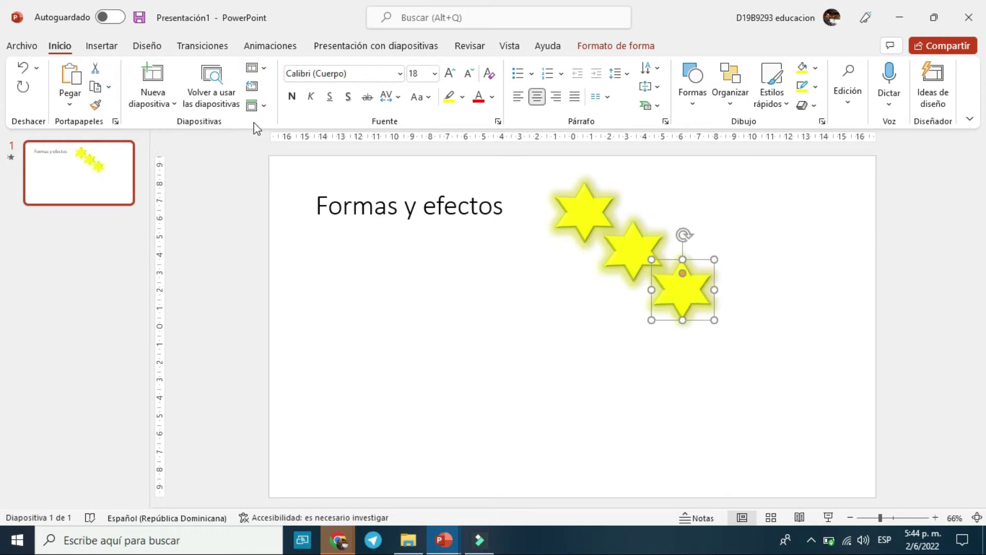
left_click(109, 87)
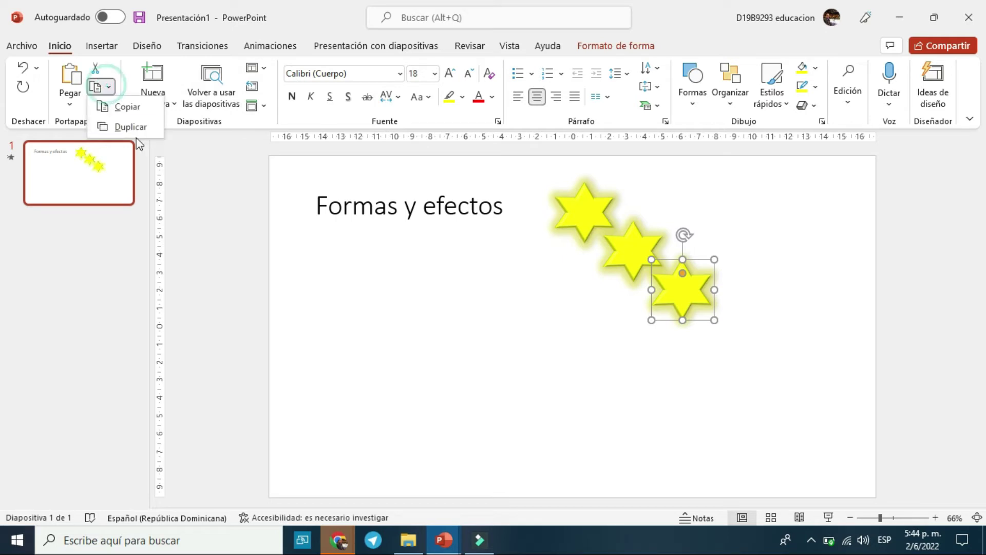
left_click(126, 127)
- Add four more star copies and bend them into an arc curving back toward the bottom
left_click(108, 92)
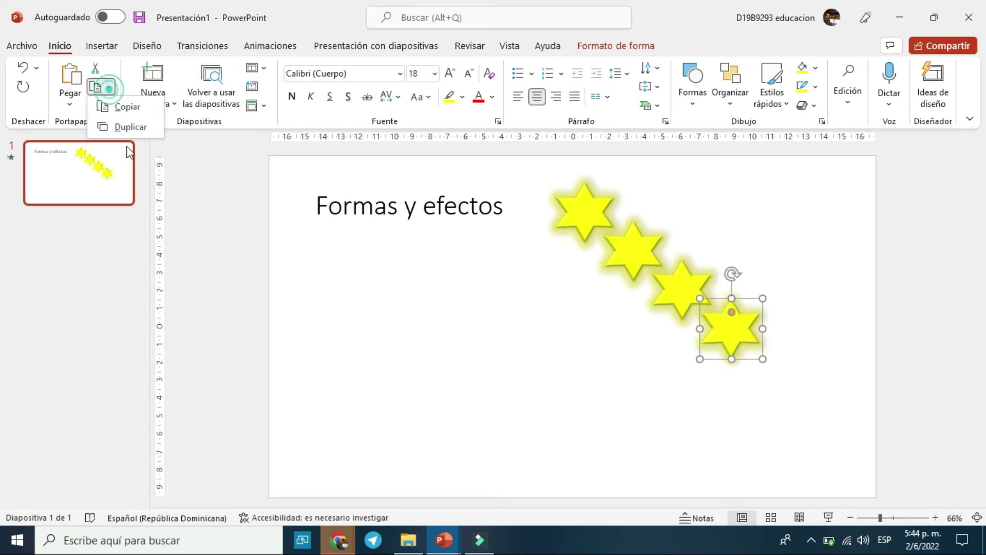
left_click(125, 126)
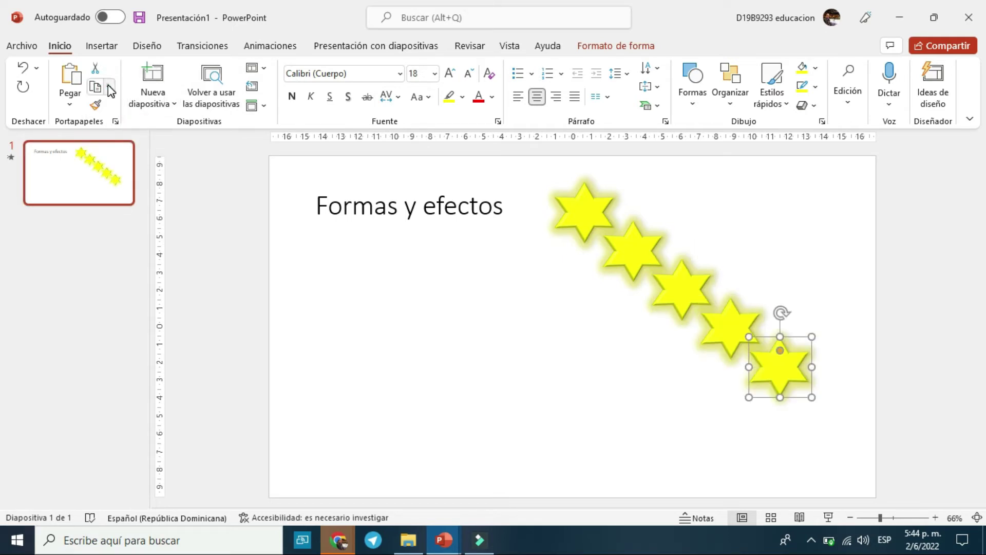
left_click(108, 87)
left_click(129, 127)
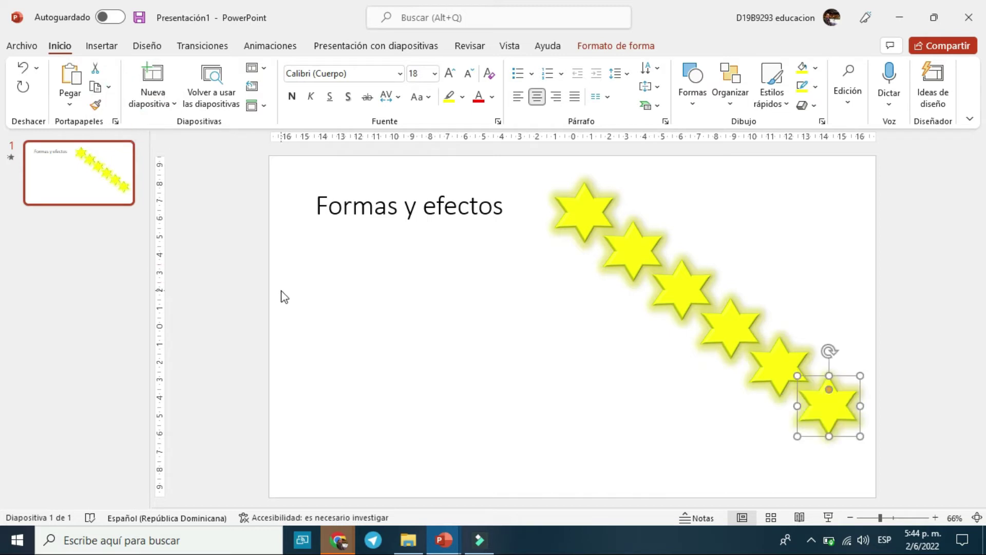
left_click_drag(836, 415, 708, 436)
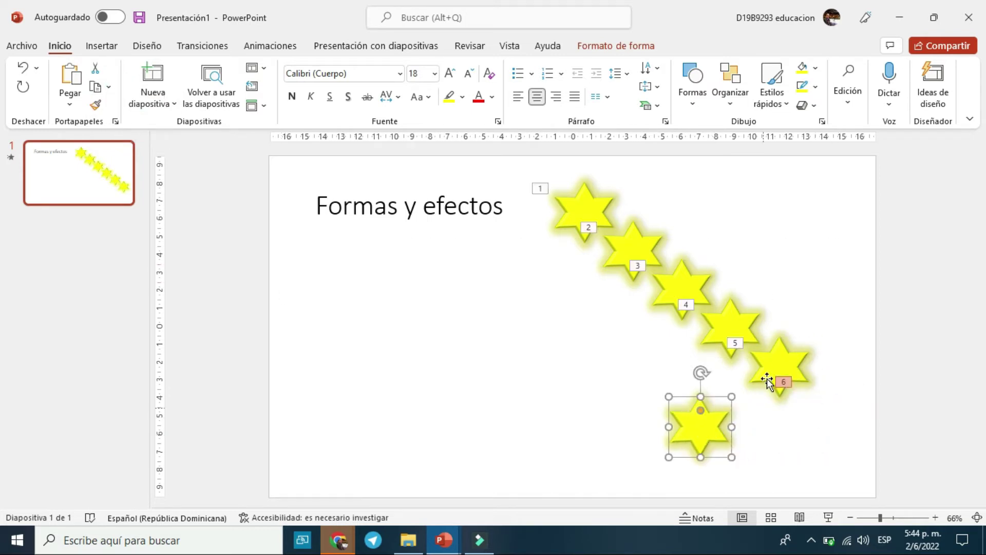
left_click_drag(771, 370, 754, 389)
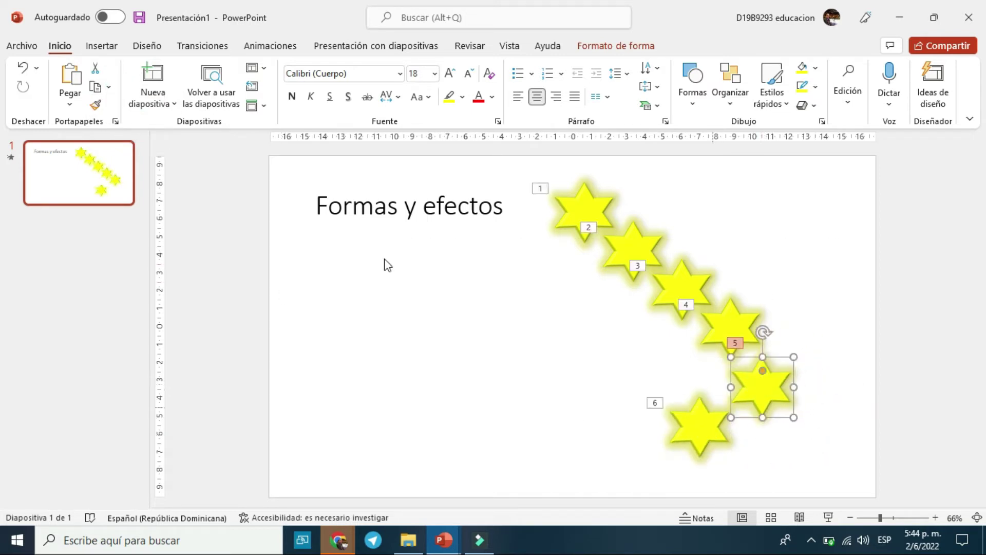
left_click(108, 86)
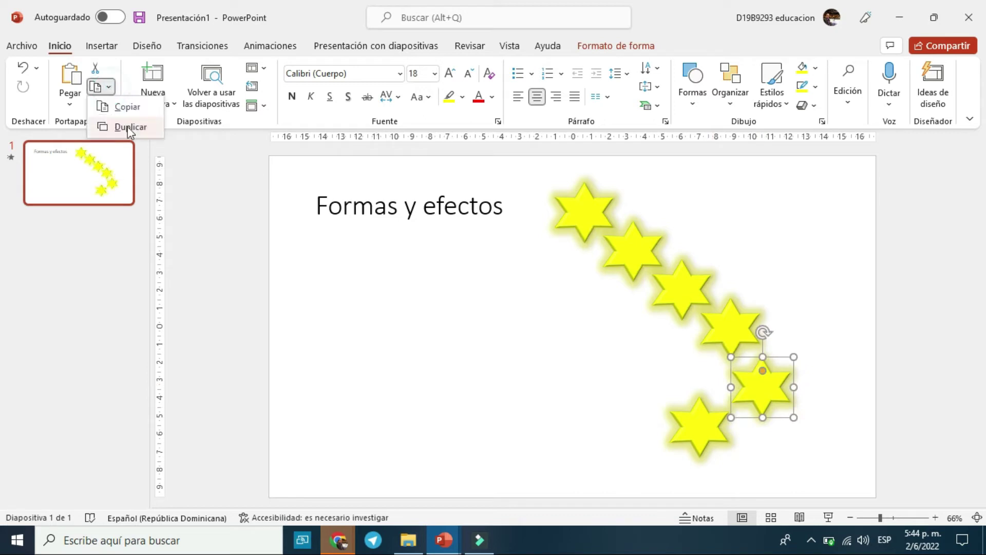
left_click(126, 126)
left_click_drag(775, 400, 640, 457)
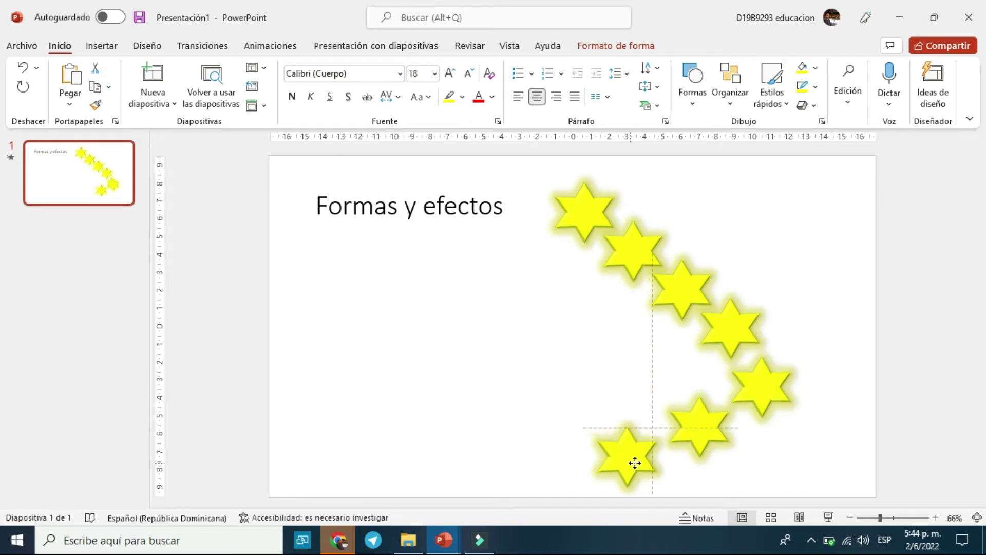
left_click(109, 87)
left_click(131, 128)
mouse_move(632, 451)
left_mouse_down()
mouse_move(510, 442)
mouse_move(576, 375)
left_mouse_up()
- Preview the eight-star arc slide full screen, then exit back to editing
scroll(465, 346, "up", 2)
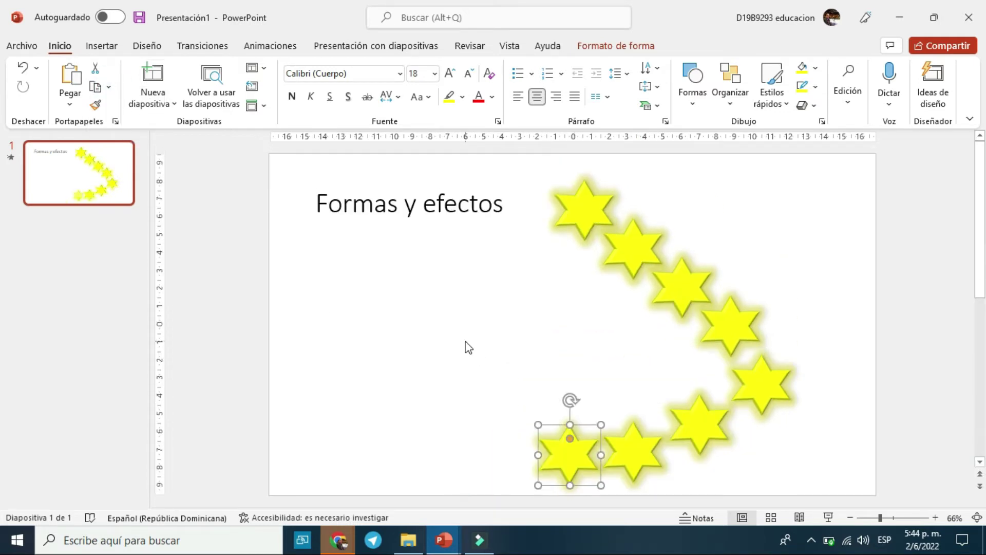
left_click(828, 520)
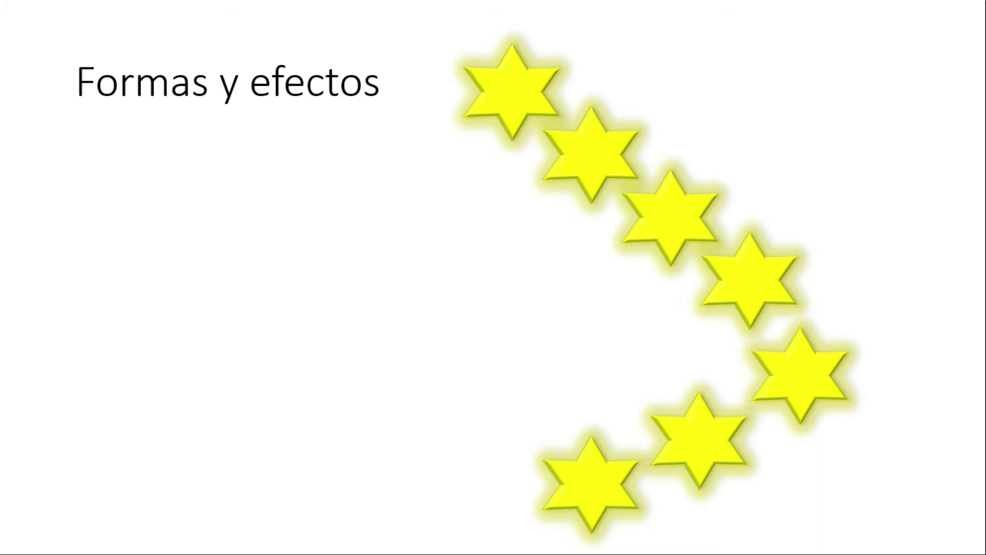
key("Escape")
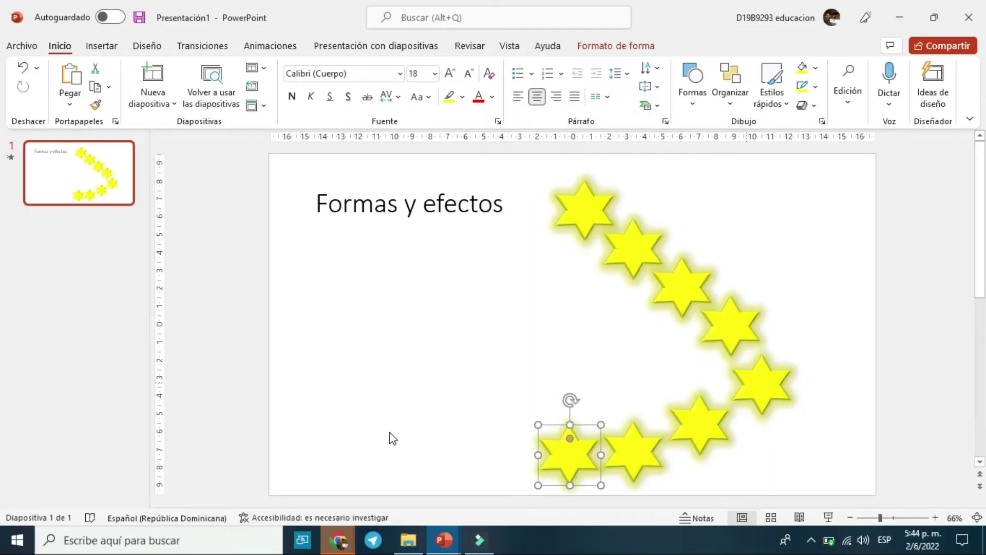
- Switch to the Clase 4 reference deck and view its slide 14, 2da diapositiva
left_click(444, 539)
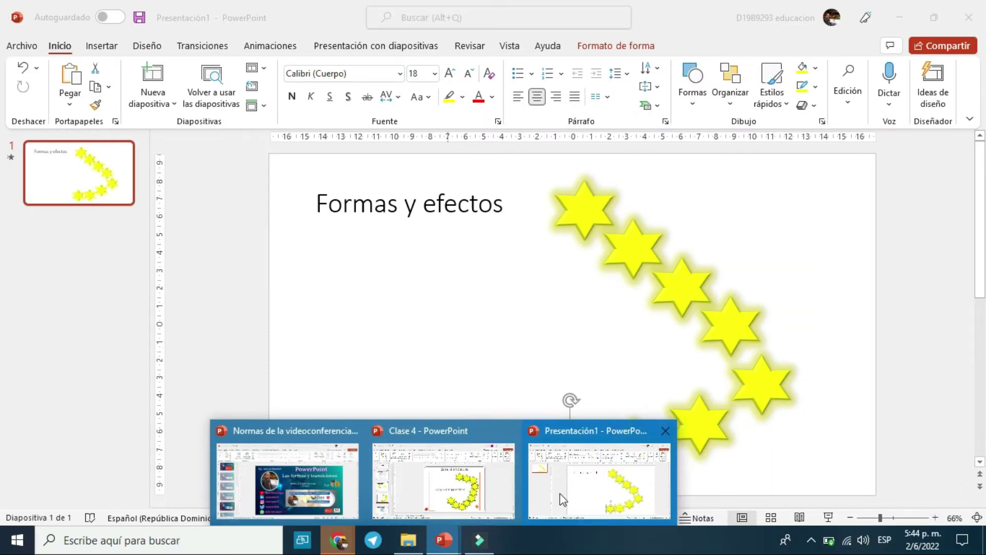
left_click(447, 493)
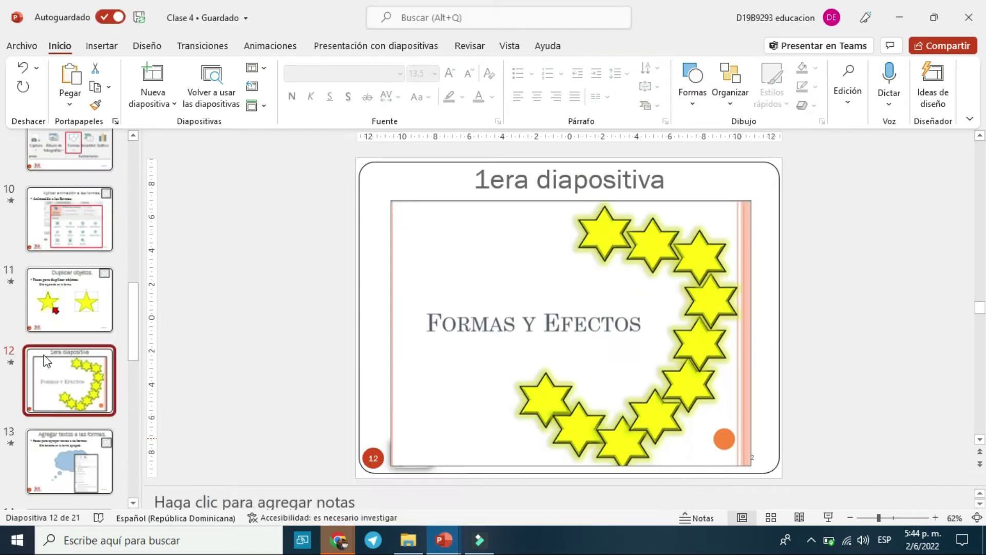
scroll(45, 360, "down", 1)
scroll(66, 299, "down", 2)
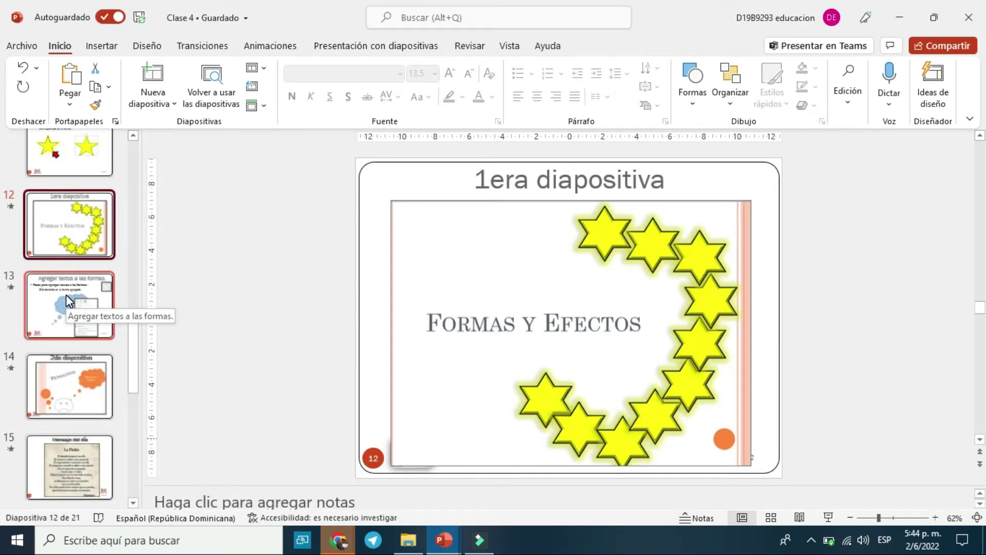
left_click(64, 392)
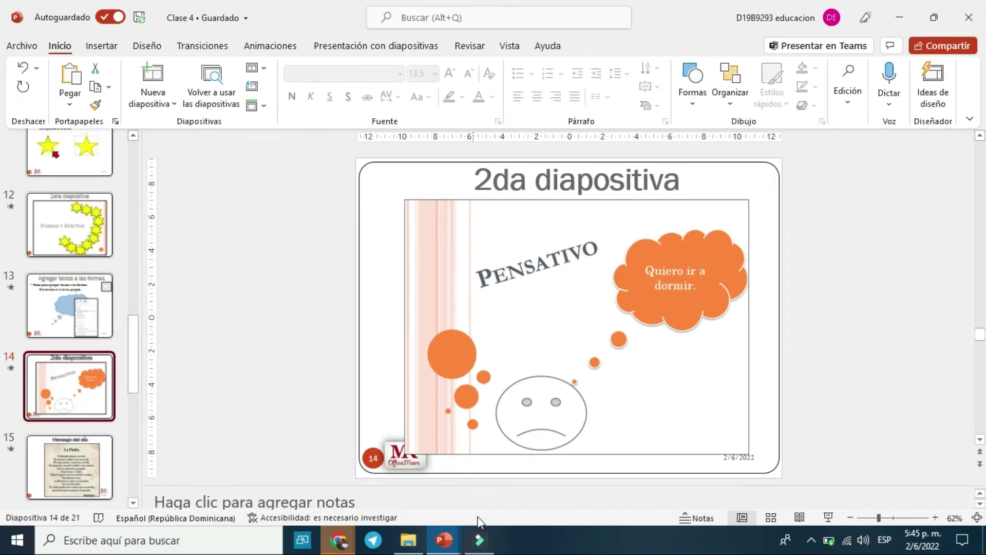
mouse_move(444, 540)
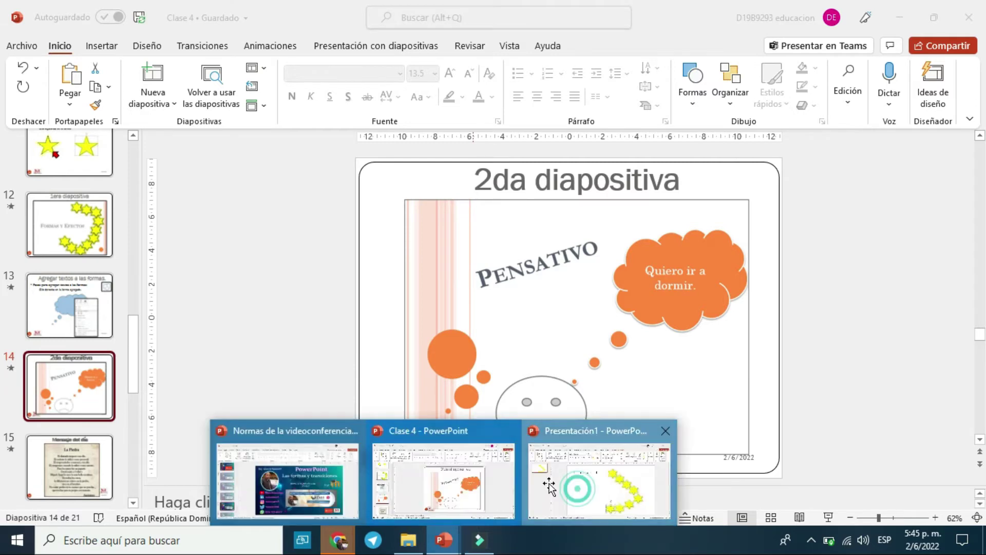
- Back in Presentación1, add a new blank slide 2 after the star slide
left_click(570, 493)
left_click(81, 172)
key("Return")
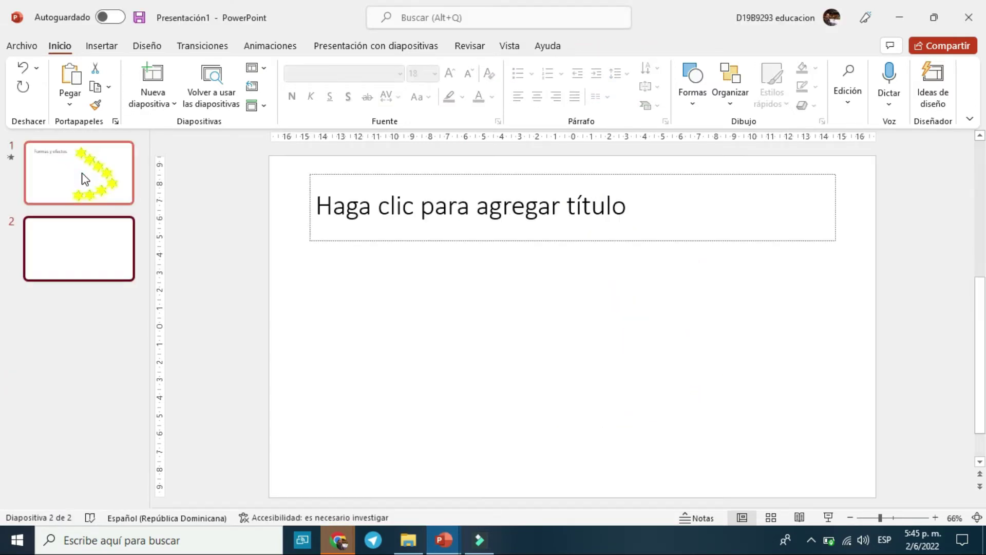
left_click(440, 205)
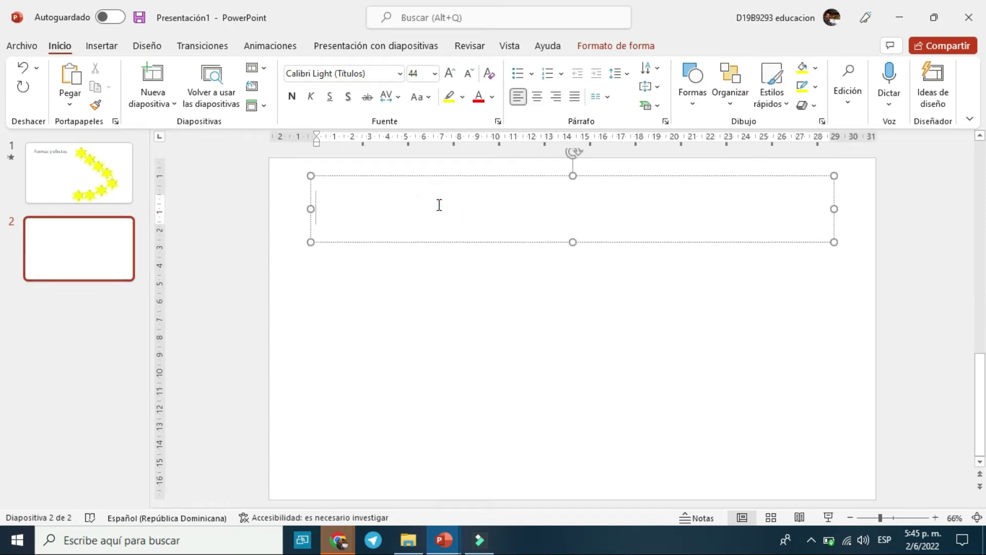
type("Pensa")
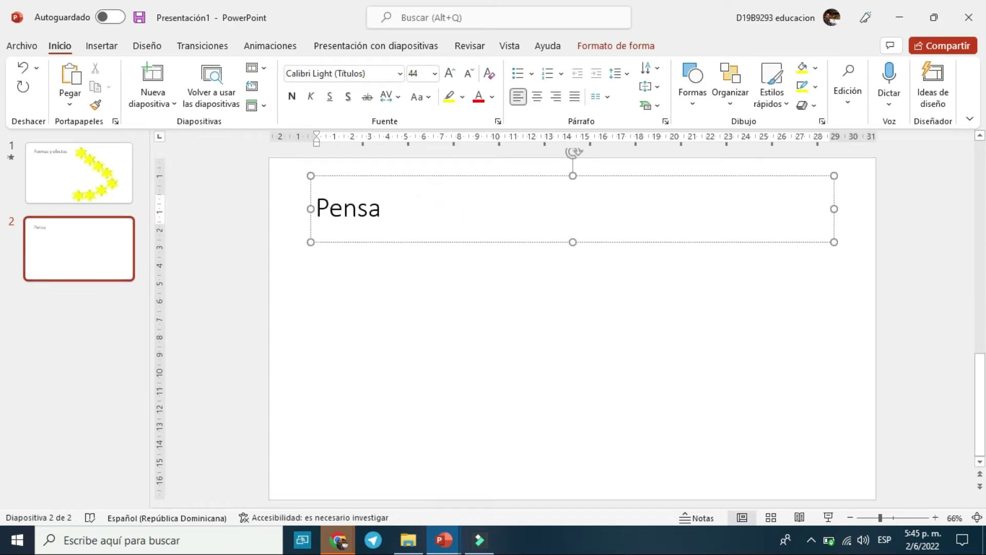
type("tivo")
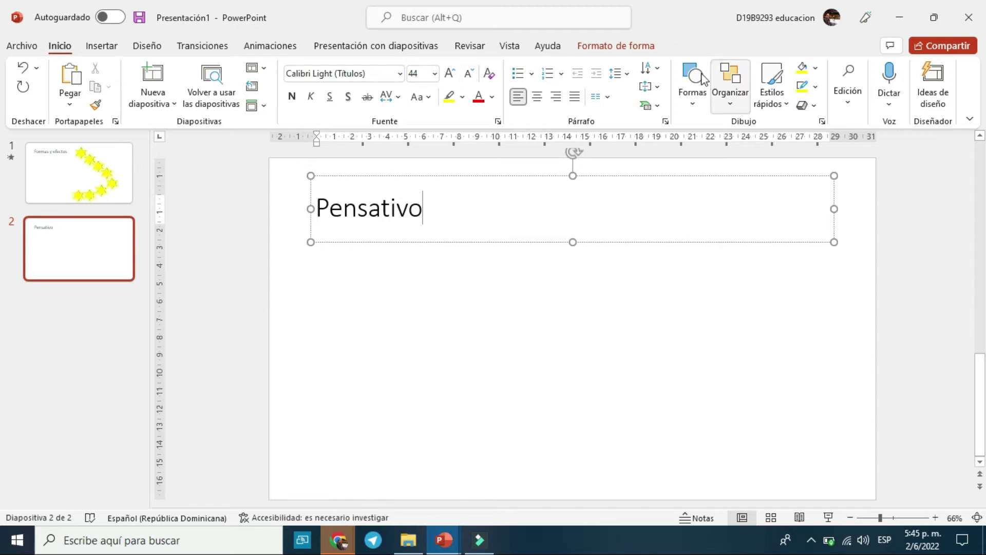
left_click(692, 109)
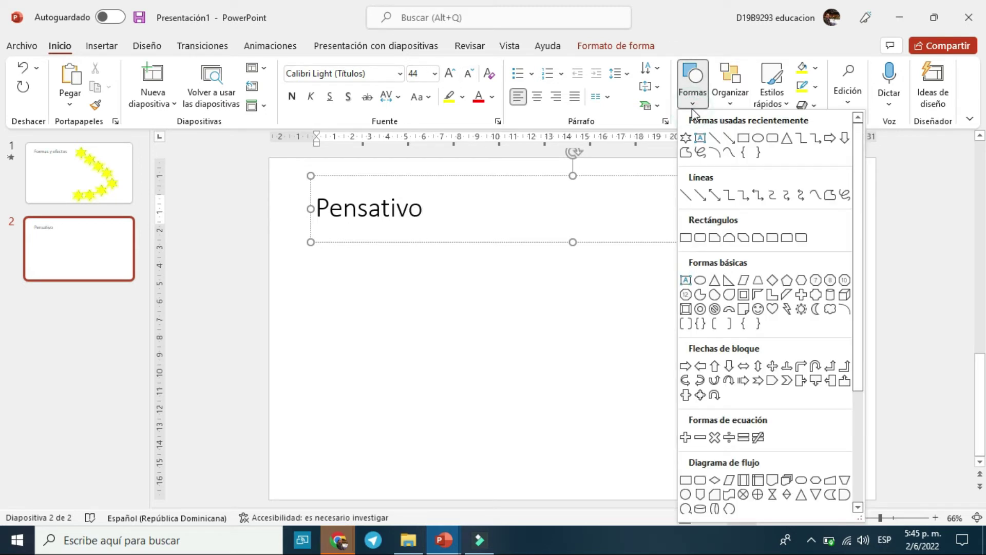
left_click(758, 308)
left_click(431, 364)
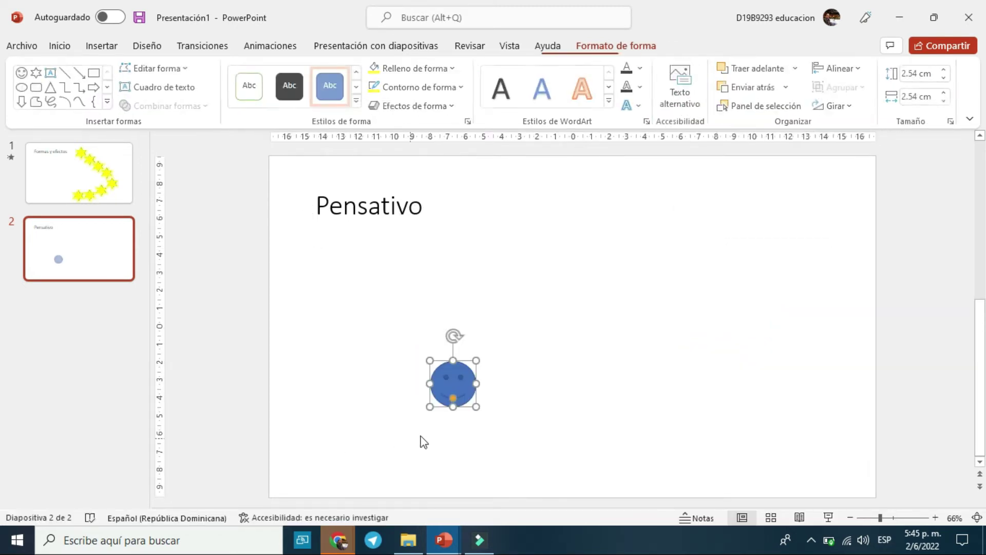
left_click_drag(477, 408, 571, 474)
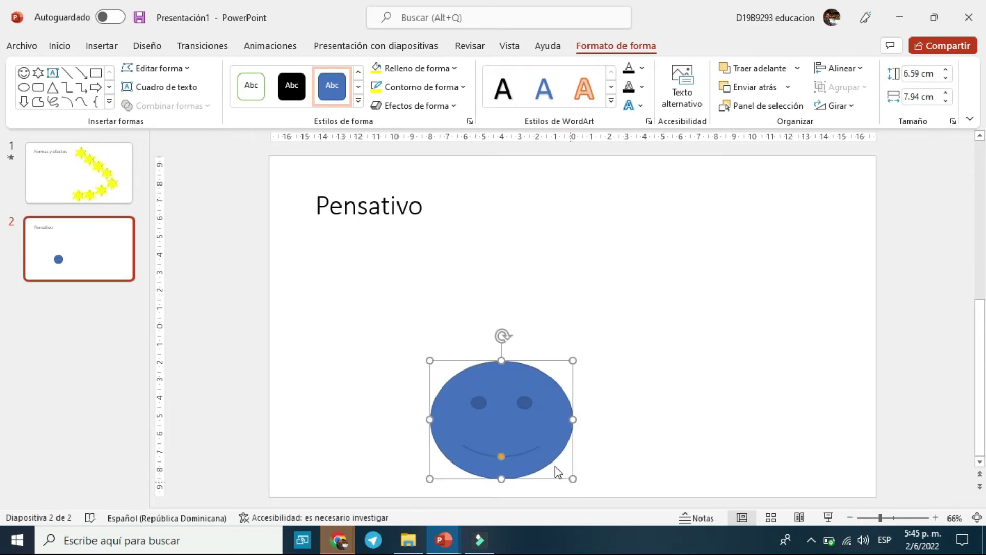
left_click_drag(514, 414, 481, 385)
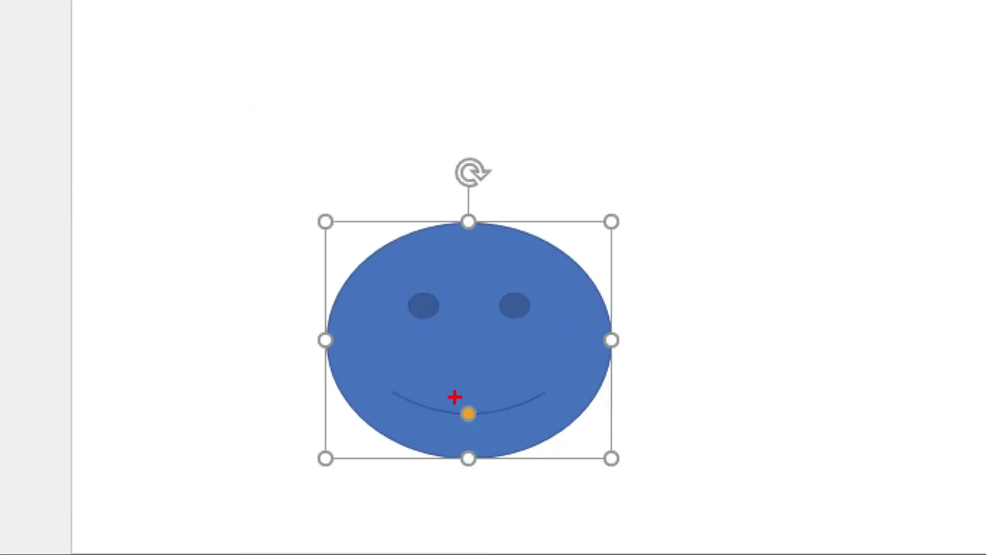
left_click(464, 428)
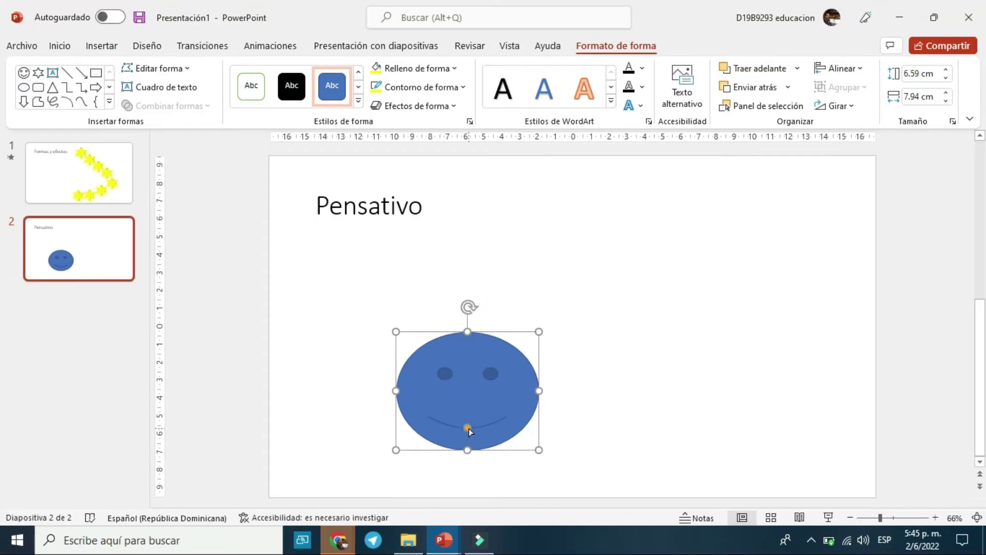
left_click_drag(468, 428, 464, 387)
left_click(405, 72)
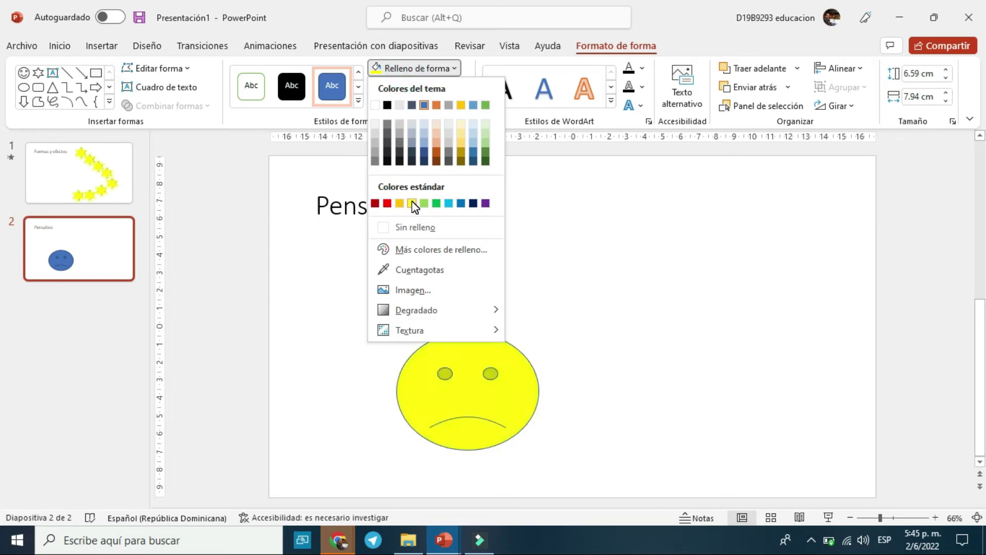
left_click(412, 203)
left_click(412, 87)
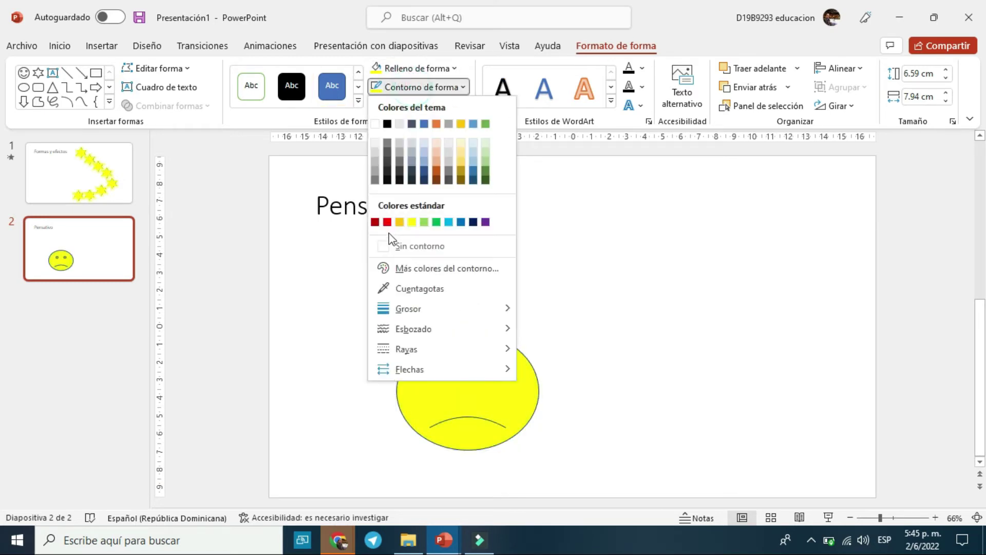
left_click(387, 123)
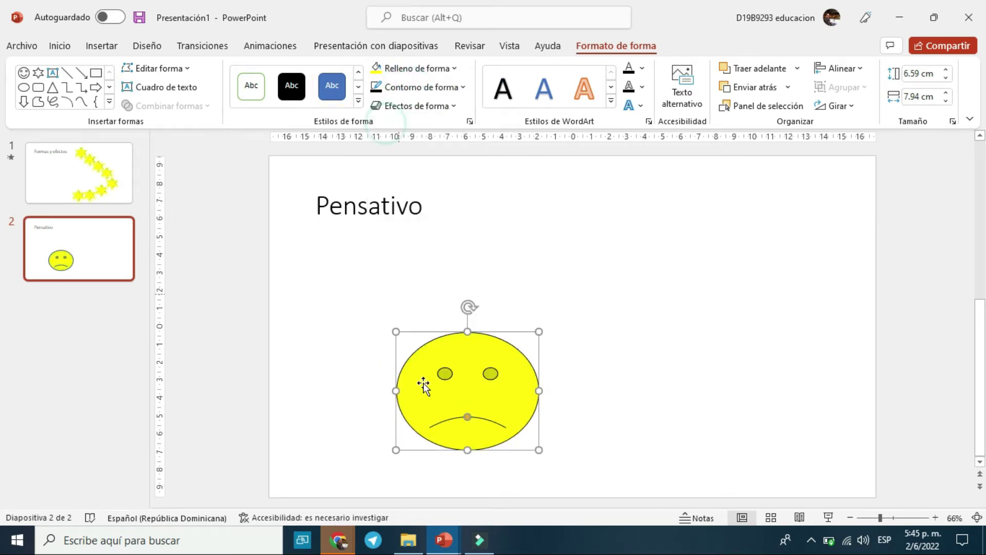
mouse_move(467, 417)
left_mouse_down()
mouse_move(468, 449)
mouse_move(467, 420)
left_mouse_up()
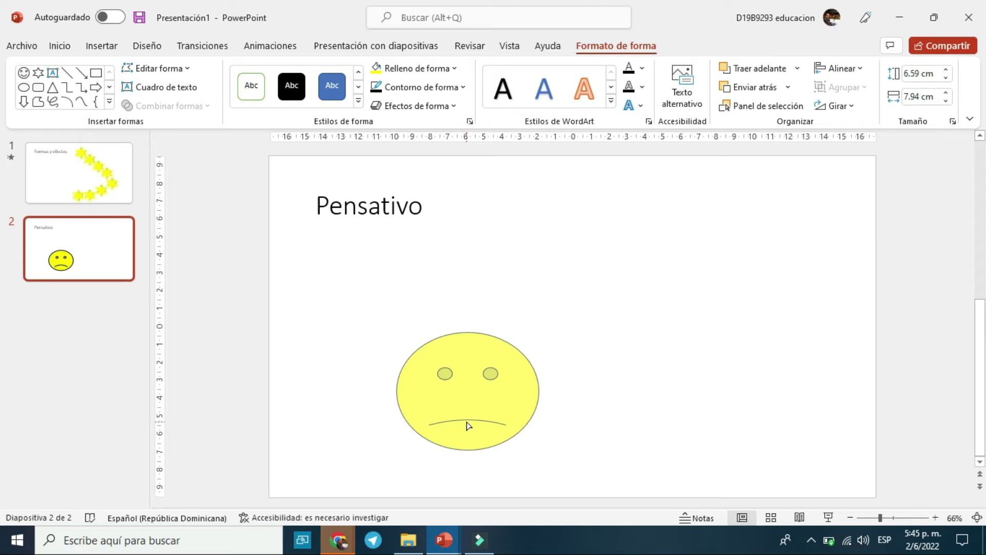
left_click_drag(467, 422, 468, 426)
left_click(615, 376)
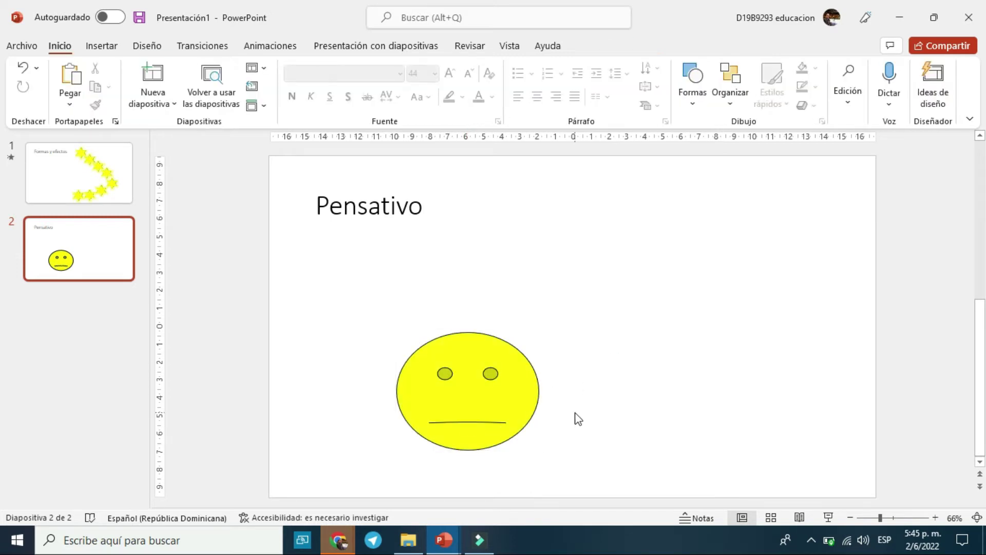
left_click(486, 411)
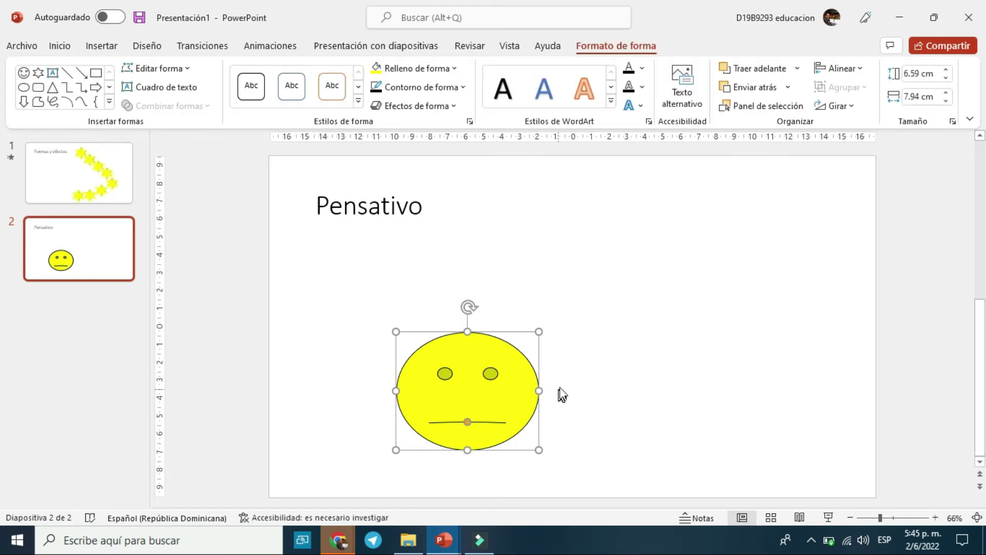
left_click(584, 366)
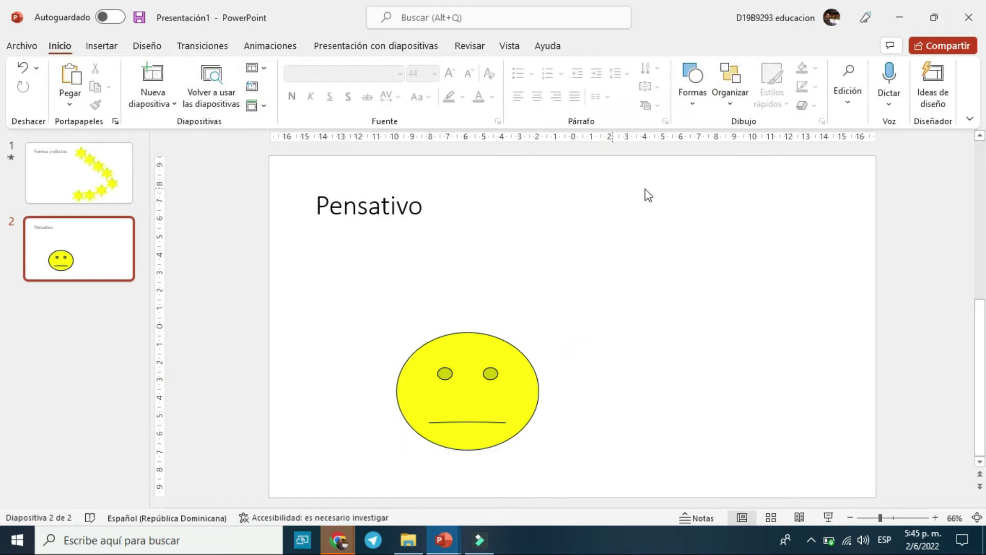
- Insert a cloud callout at the top right, sized up, with its bubbles pointing at the smiley
left_click(693, 85)
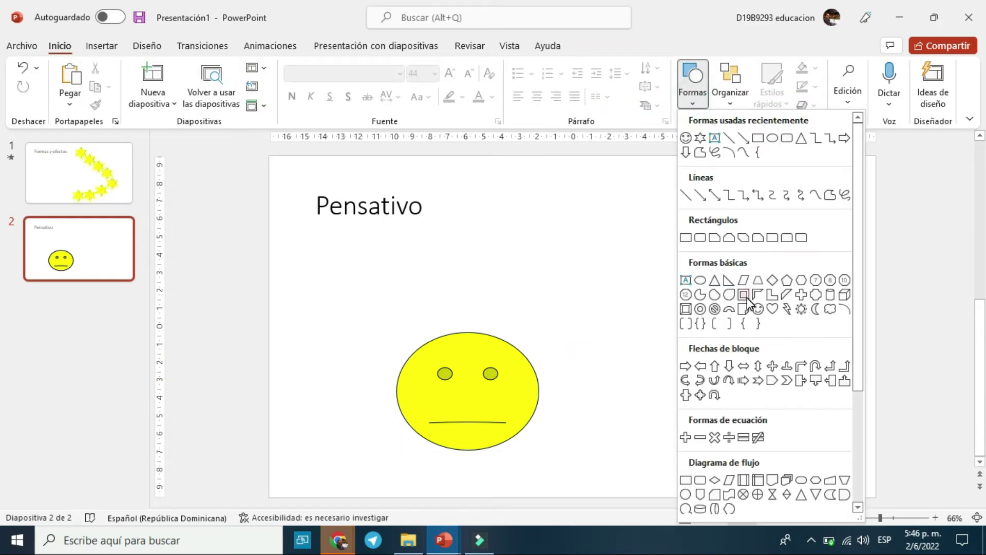
scroll(747, 297, "down", 3)
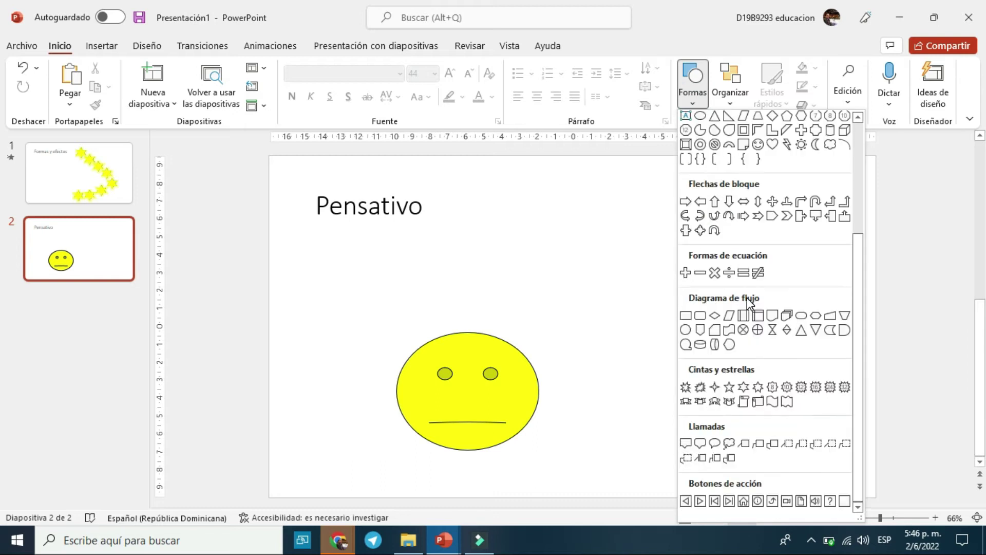
left_click(729, 443)
left_click(593, 207)
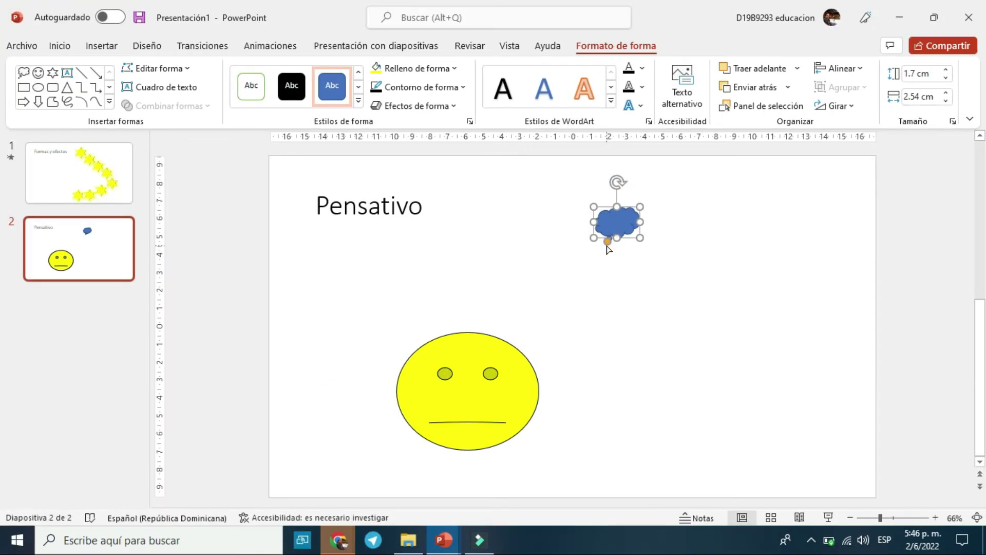
mouse_move(608, 241)
left_mouse_down()
mouse_move(589, 301)
mouse_move(548, 300)
left_mouse_up()
left_click_drag(640, 237, 667, 292)
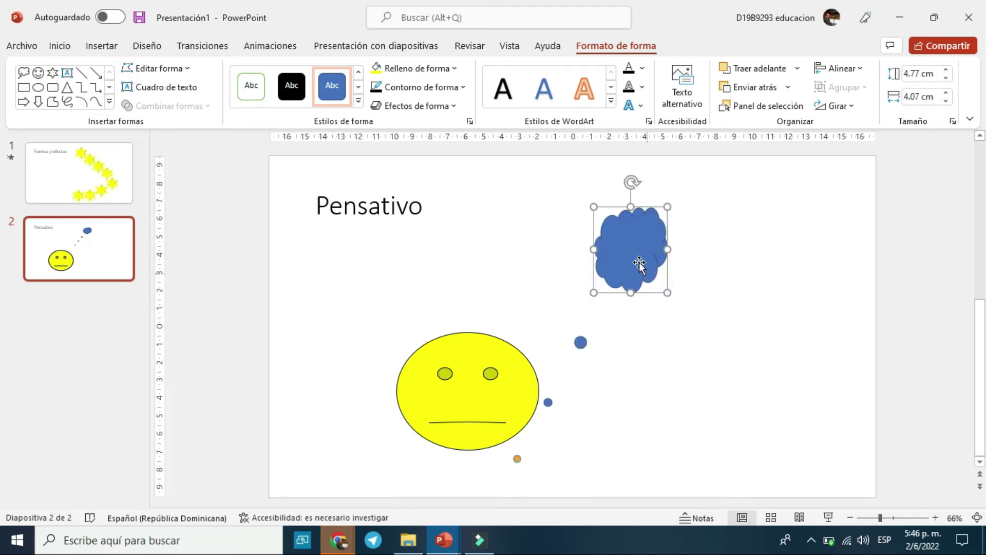
mouse_move(639, 264)
left_mouse_down()
mouse_move(607, 228)
mouse_move(592, 228)
left_mouse_up()
left_click(449, 430)
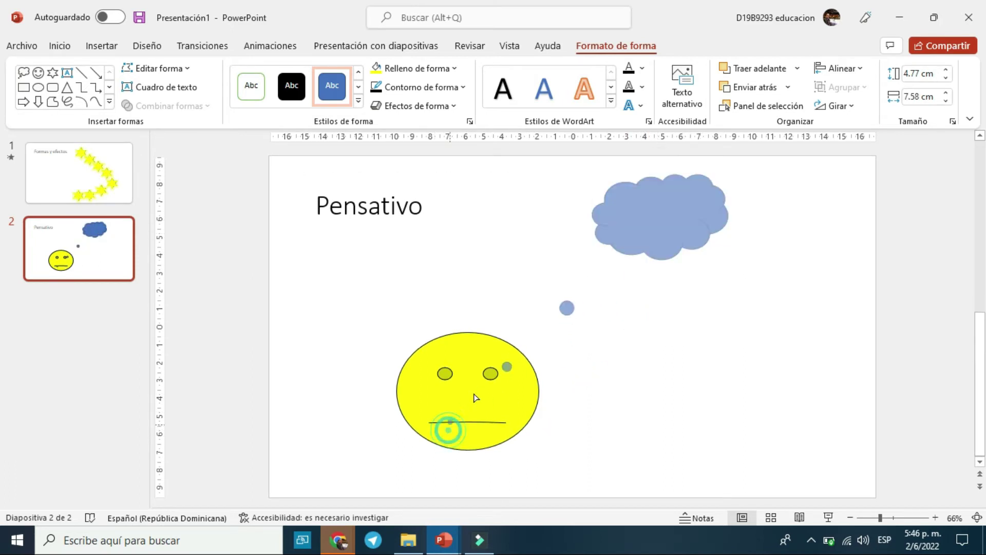
left_click_drag(475, 397, 523, 346)
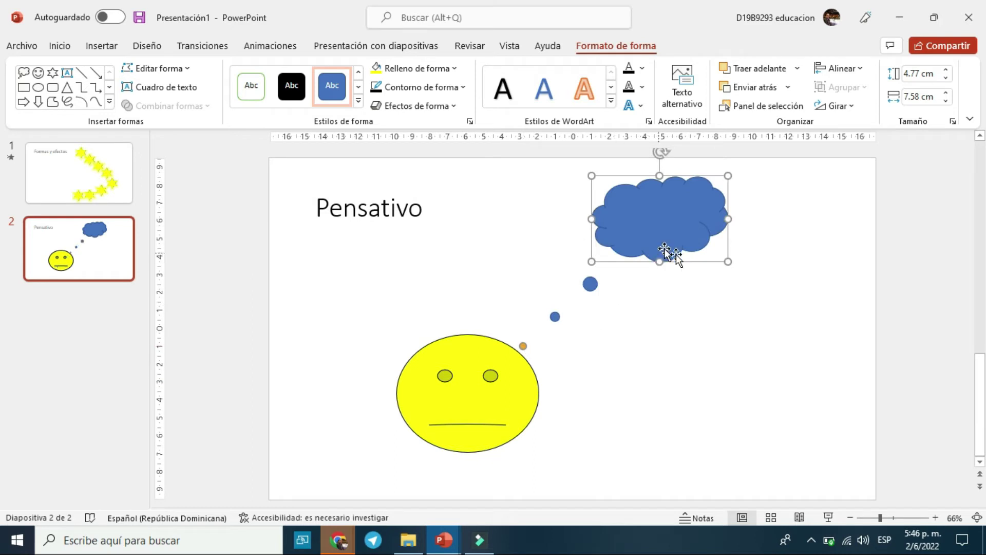
- Fill the cloud light grey, then enlarge it and shift it further right
left_click(412, 70)
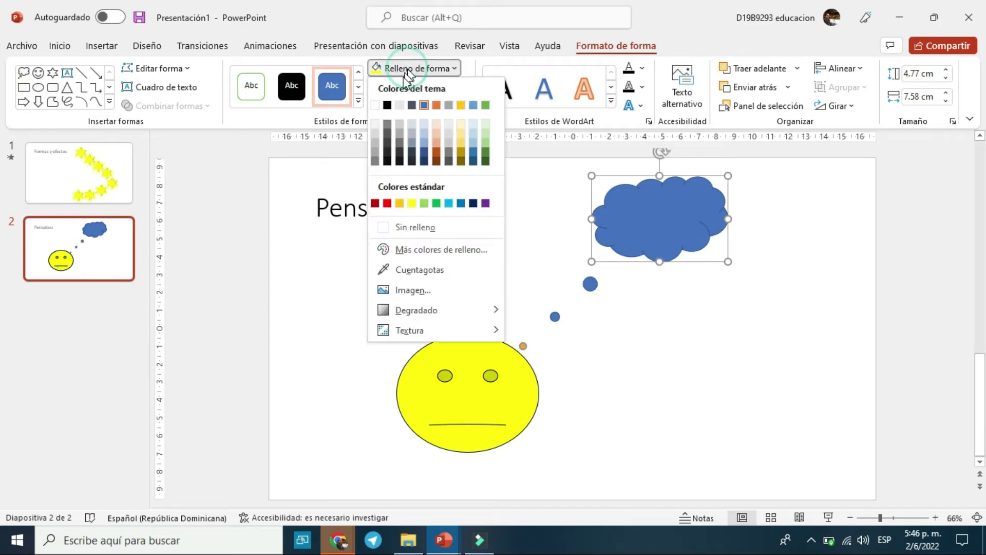
left_click(399, 105)
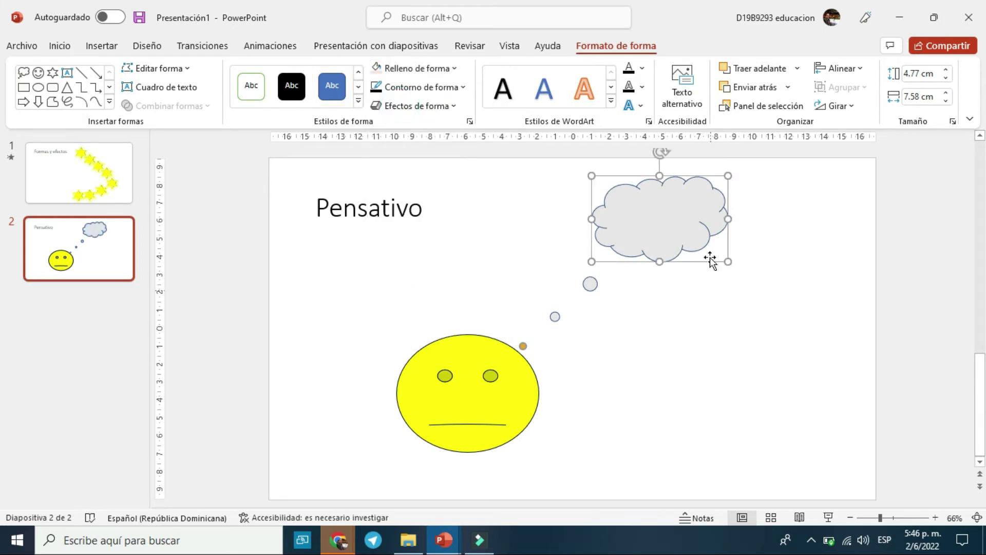
left_click(730, 219)
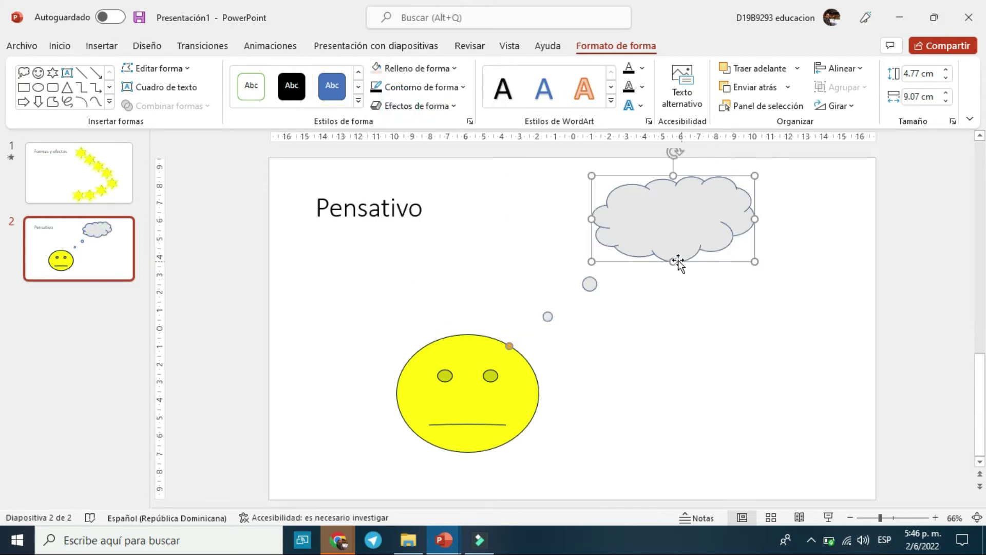
mouse_move(676, 260)
left_mouse_down()
mouse_move(712, 246)
mouse_move(706, 253)
left_mouse_up()
left_click(697, 395)
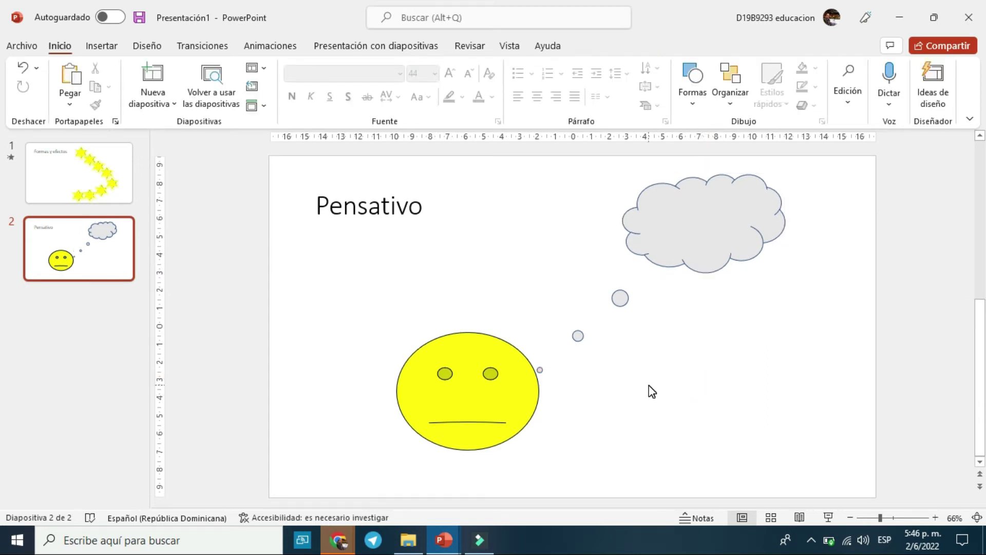
- Type 'Estoy muy cansado' inside the thought cloud
right_click(695, 220)
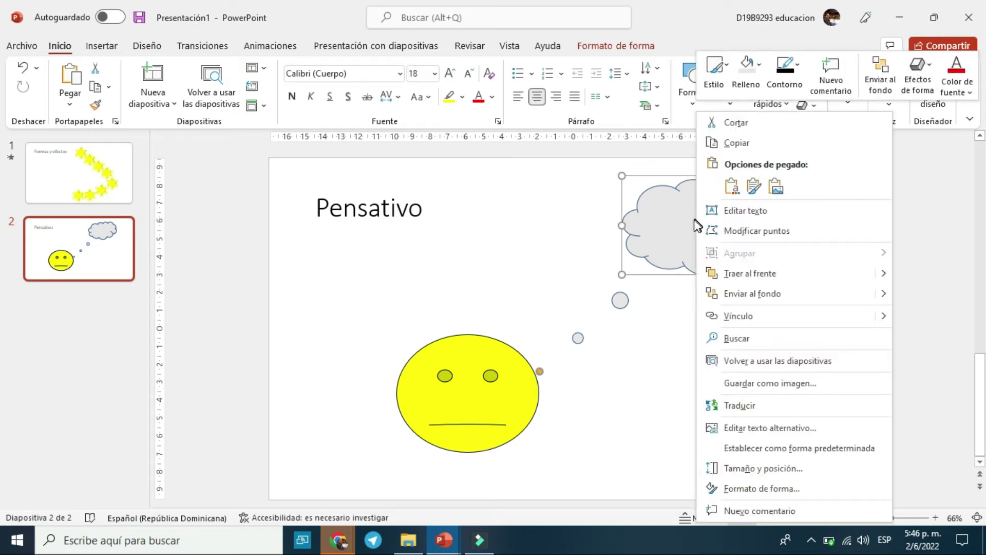
left_click(746, 232)
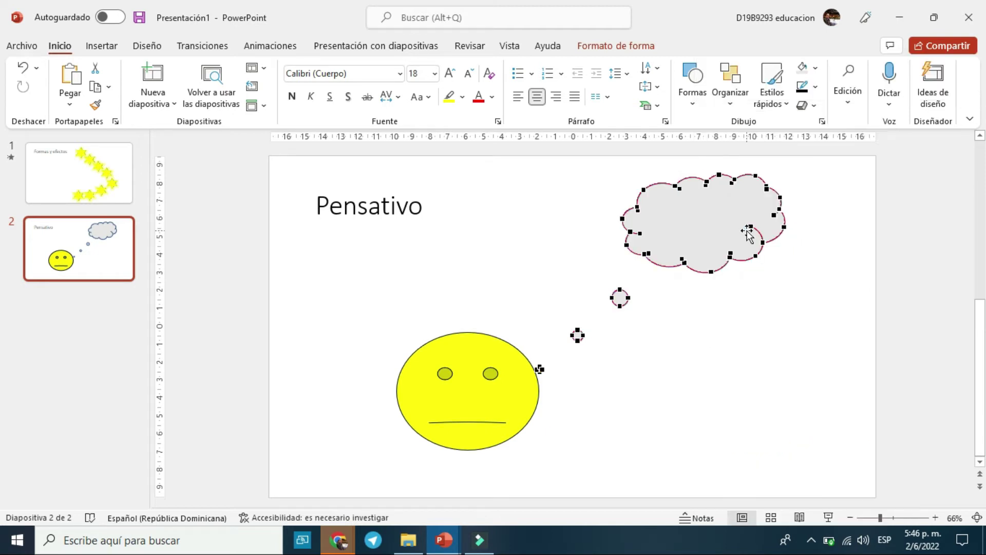
left_click(714, 242)
right_click(716, 244)
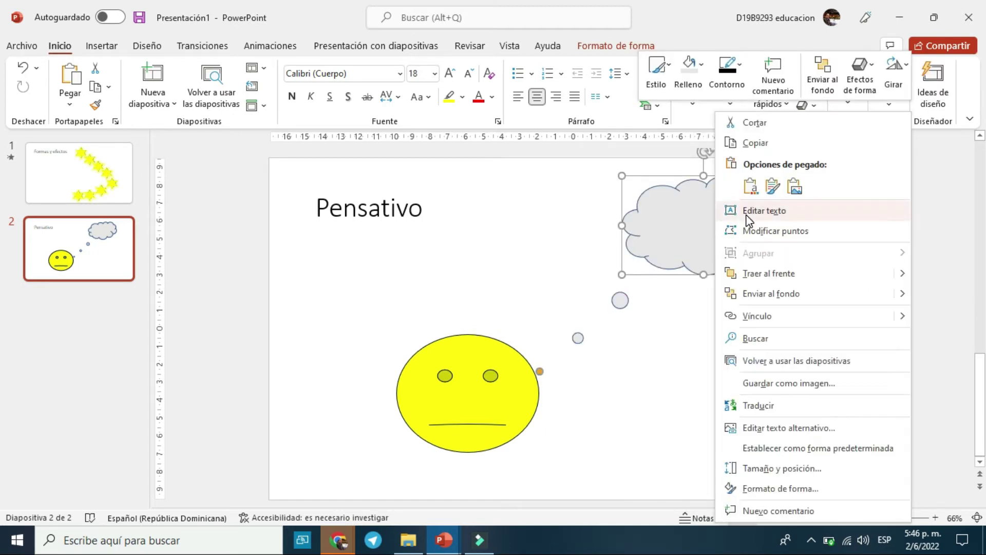
left_click(759, 214)
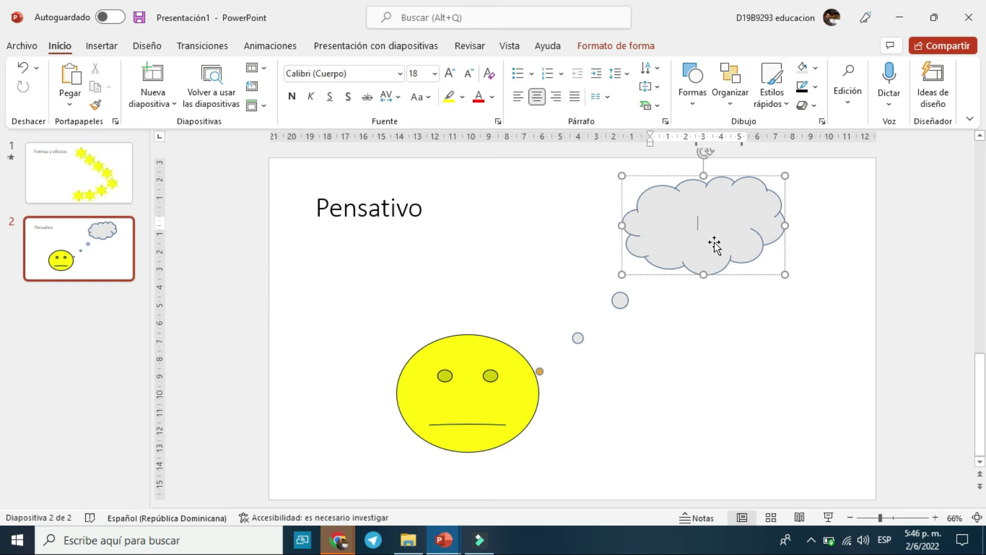
type("Esto")
type("y muy ")
type("cansado")
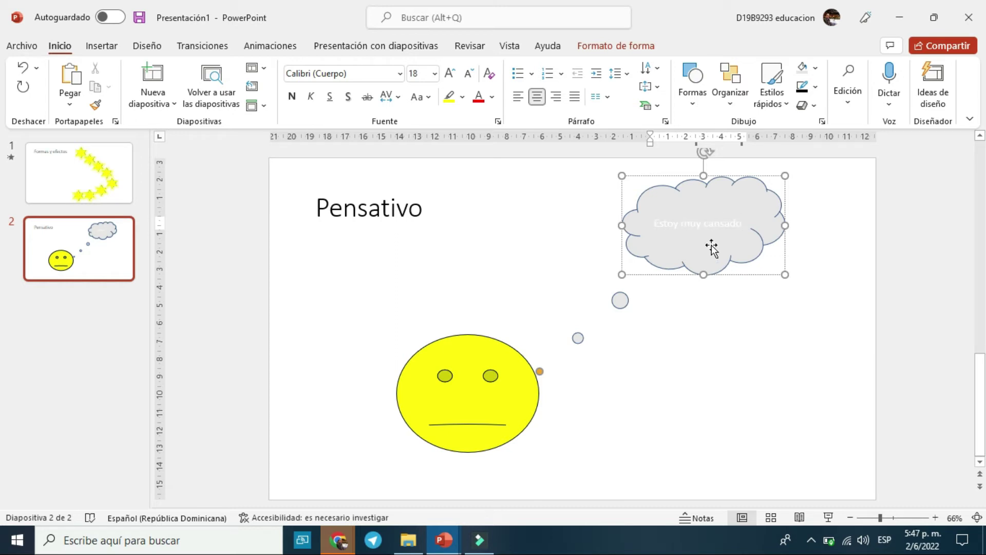
- Format the cloud's text in black Times New Roman
triple_click(661, 221)
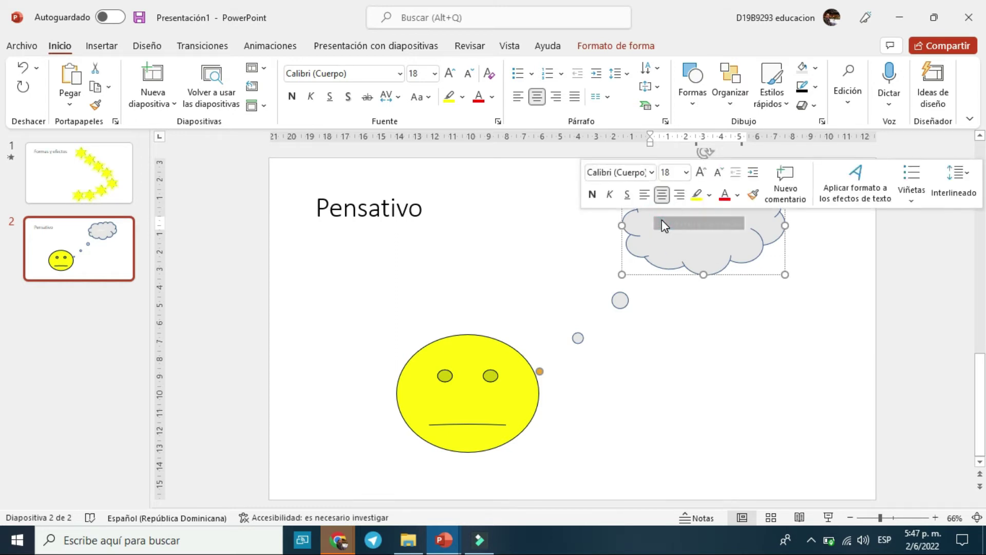
left_click(737, 195)
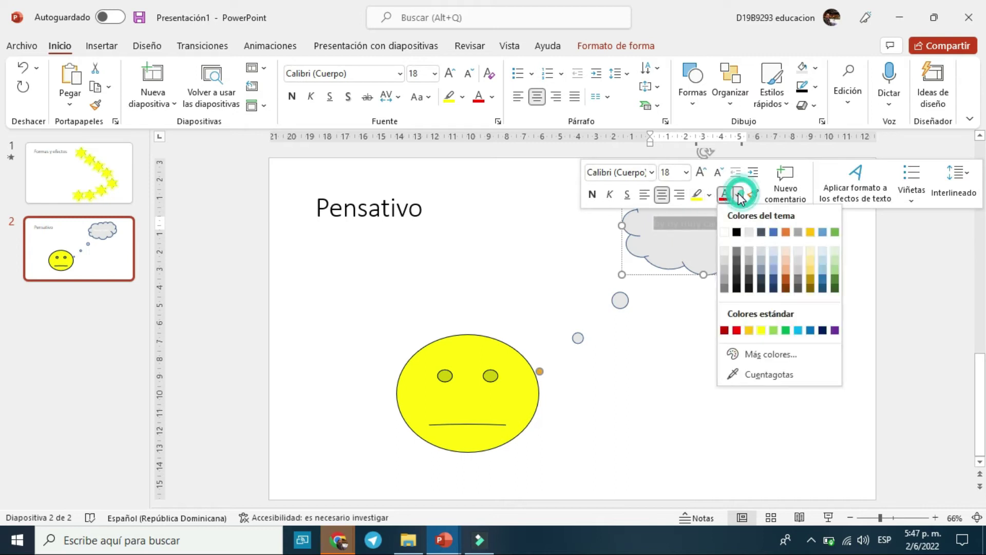
left_click(738, 234)
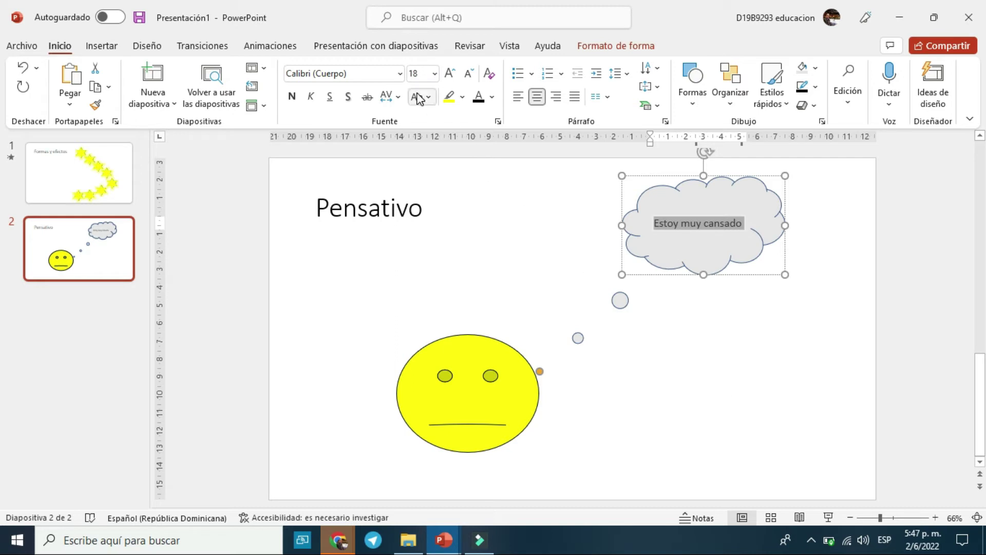
left_click(319, 74)
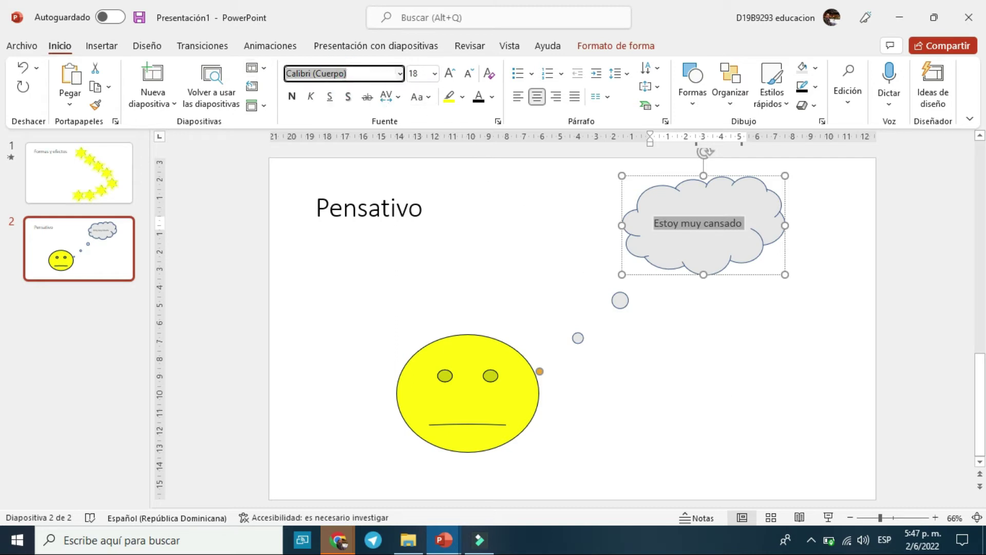
type("Times New Roman")
key("Return")
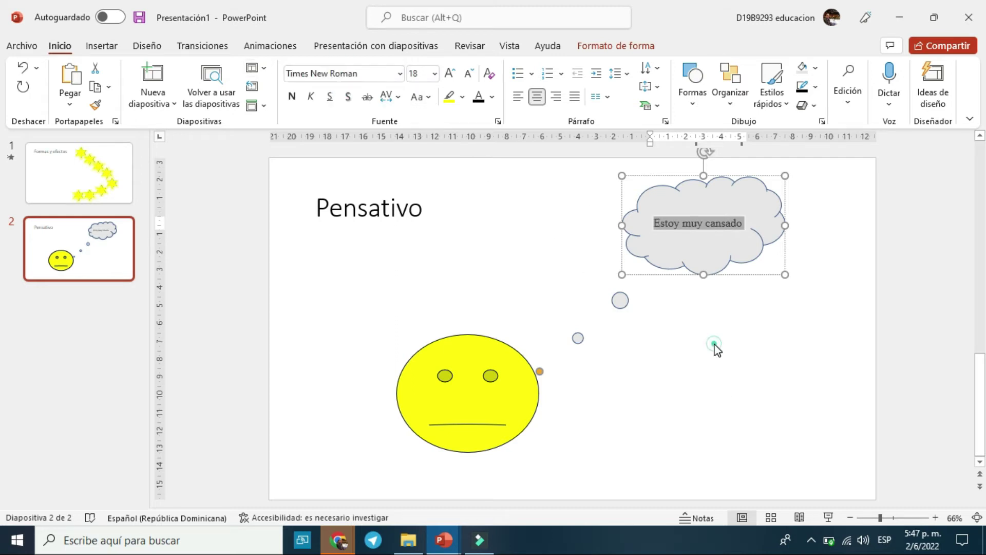
left_click(714, 344)
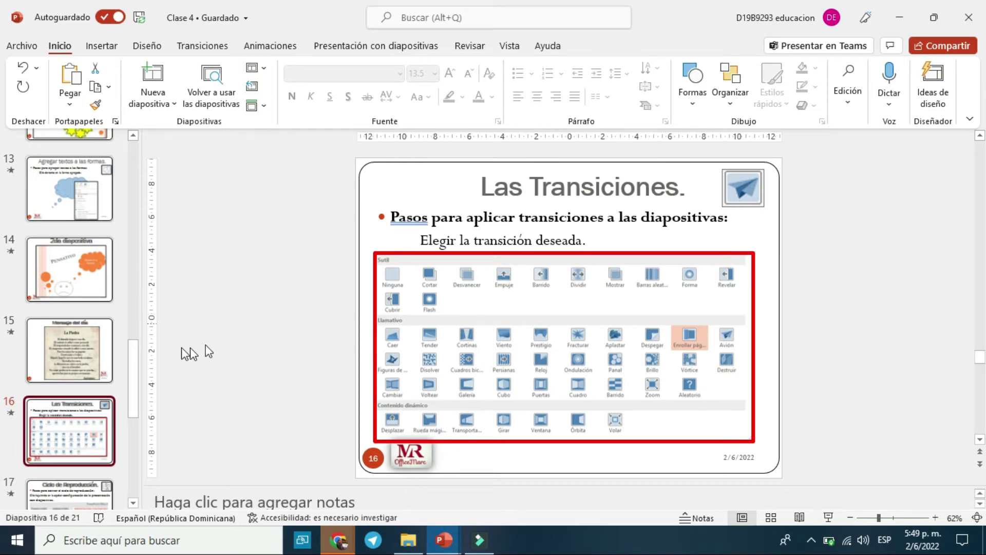
scroll(81, 361, "down", 2)
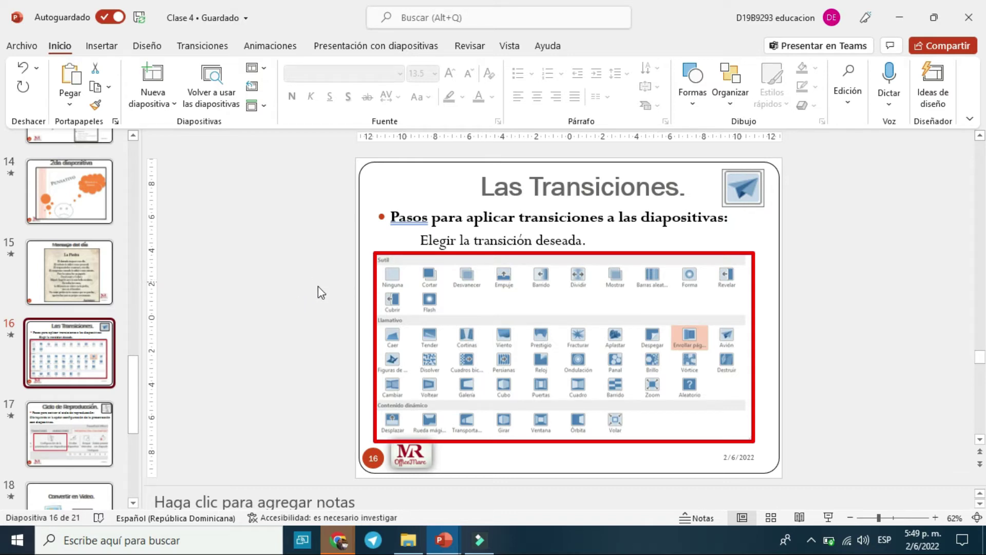
left_click(443, 540)
- Return to Presentación1 and display slide 1, Formas y efectos, with its eight glowing stars
left_click(579, 491)
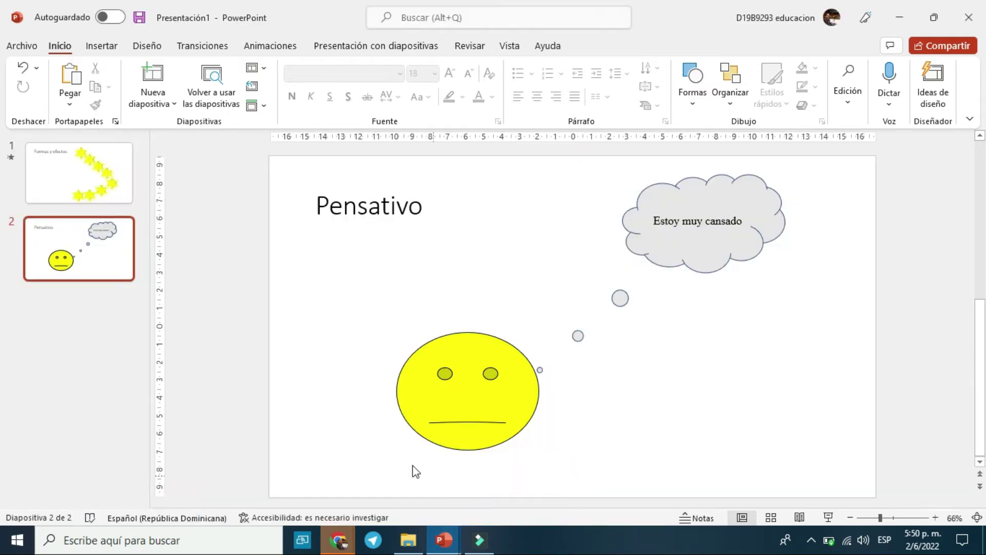
left_click(77, 190)
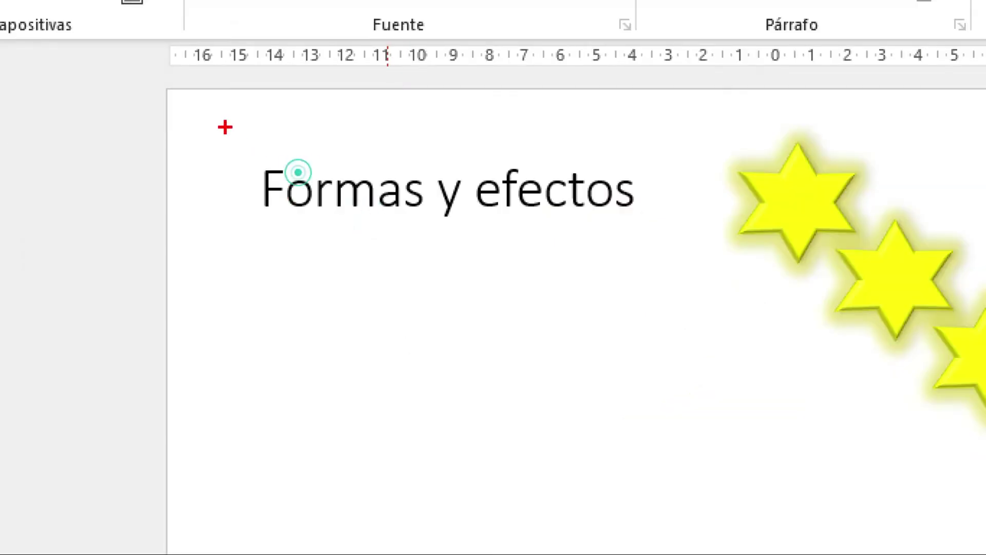
mouse_move(298, 172)
left_mouse_down()
mouse_move(513, 219)
mouse_move(518, 233)
left_mouse_up()
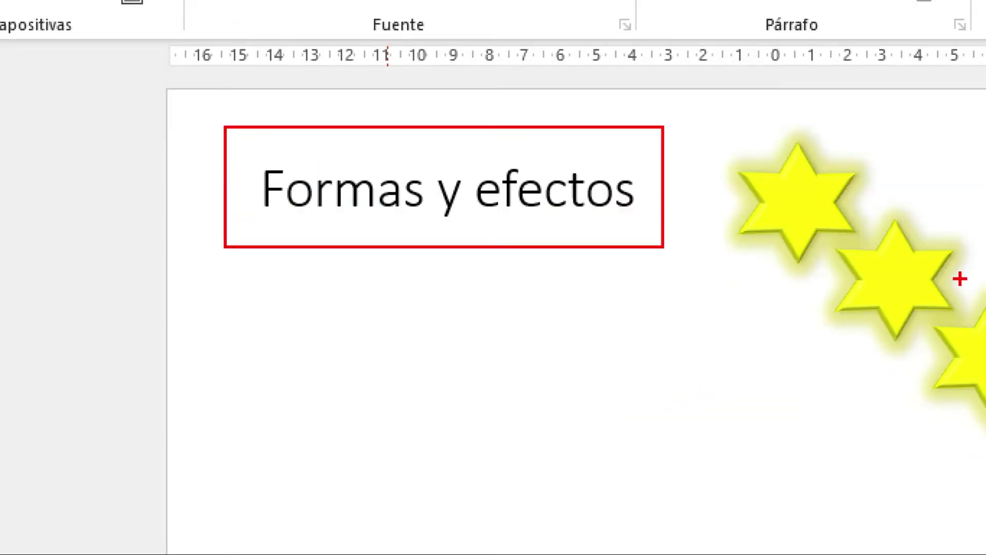
key("Escape")
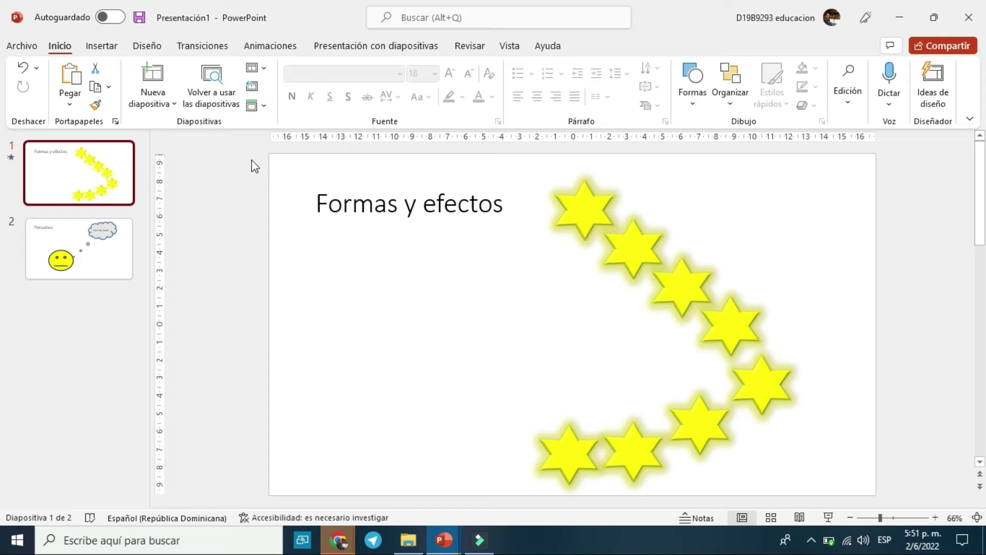
- Apply the Barras aleatorias transition to slide 1 and preview it in a slide show
left_click(208, 47)
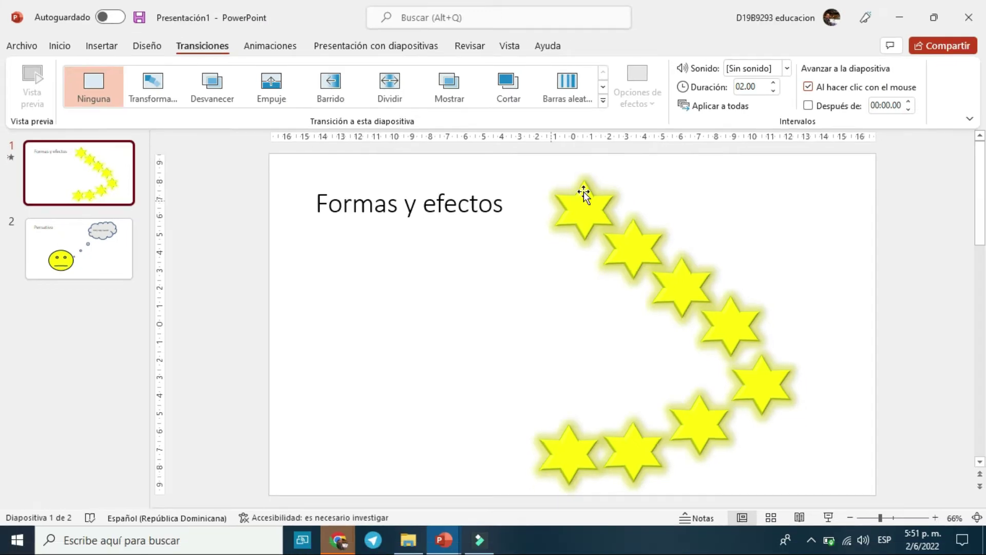
left_click(603, 102)
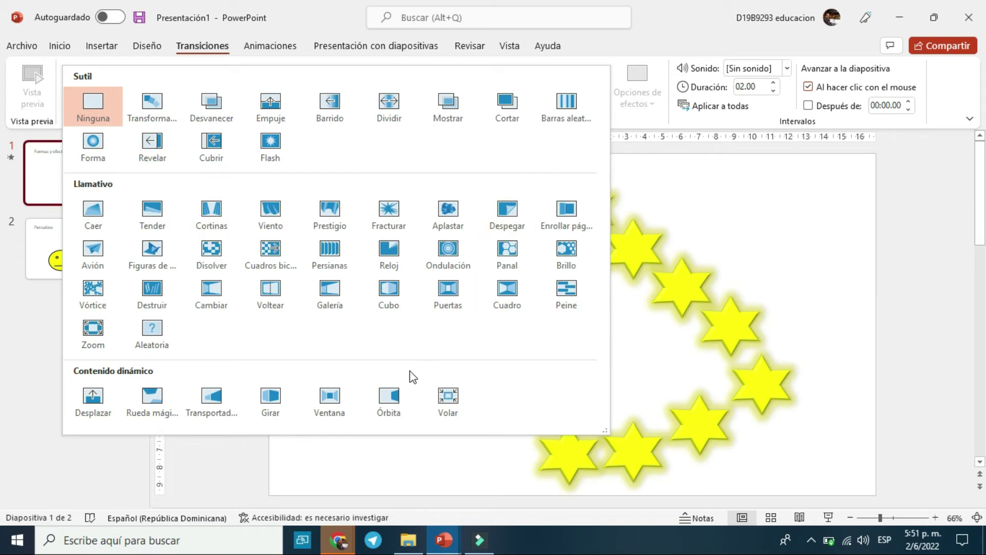
left_click(32, 179)
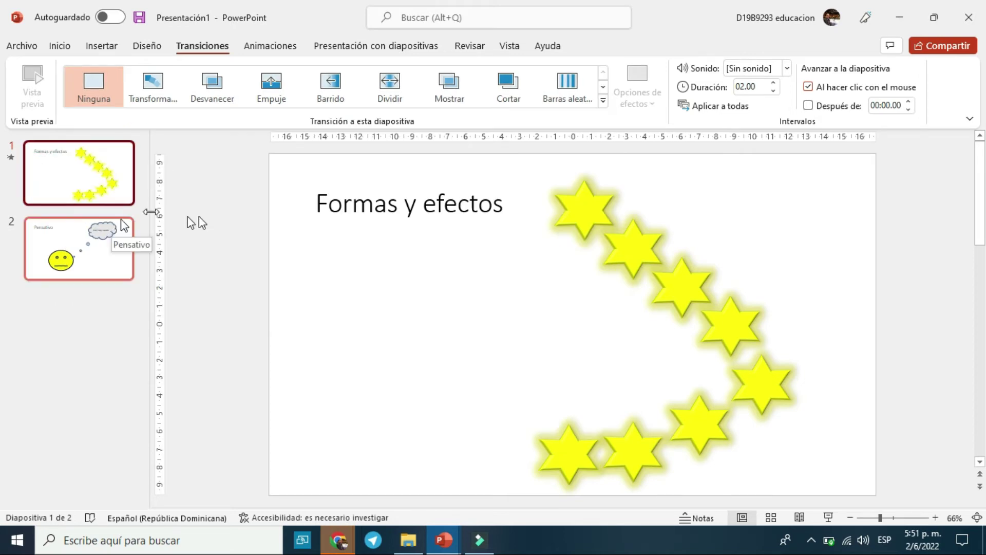
left_click(569, 90)
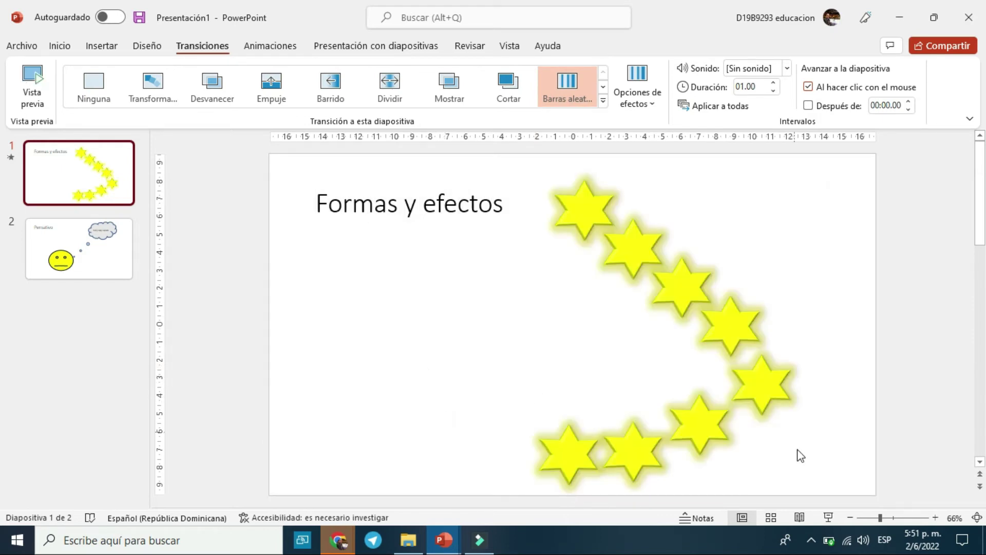
left_click(832, 517)
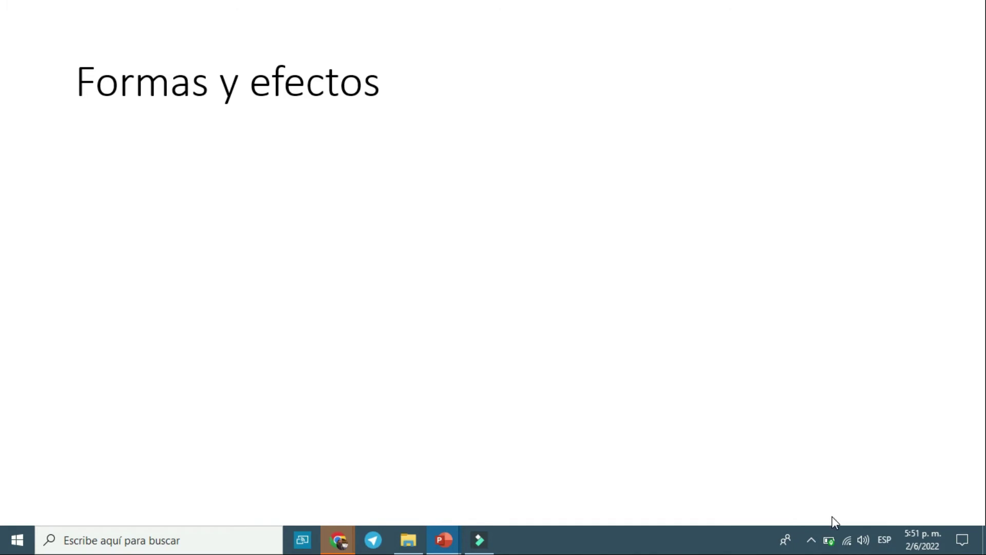
key("Escape")
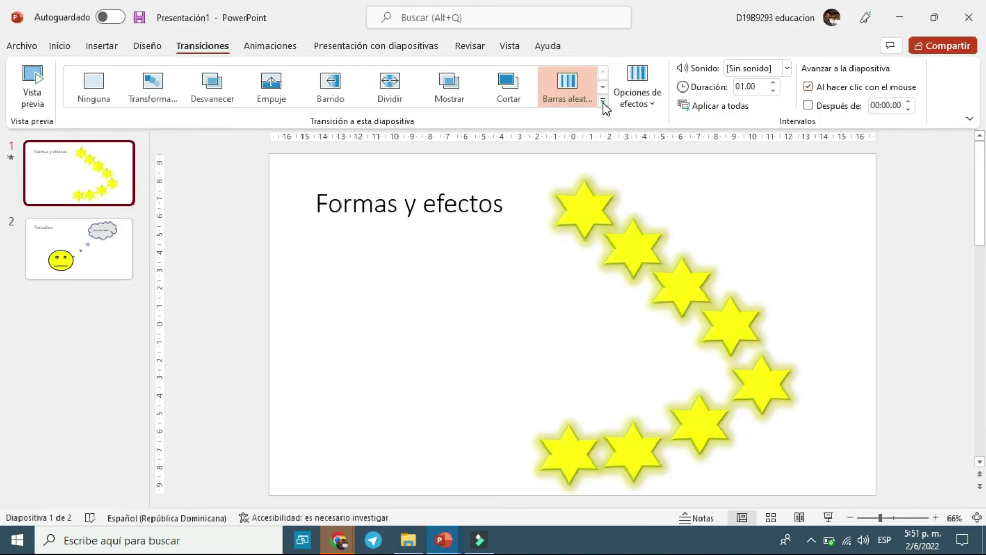
- Switch slide 1 to the Figuras de… transition (3.25 s) and preview it again
left_click(603, 101)
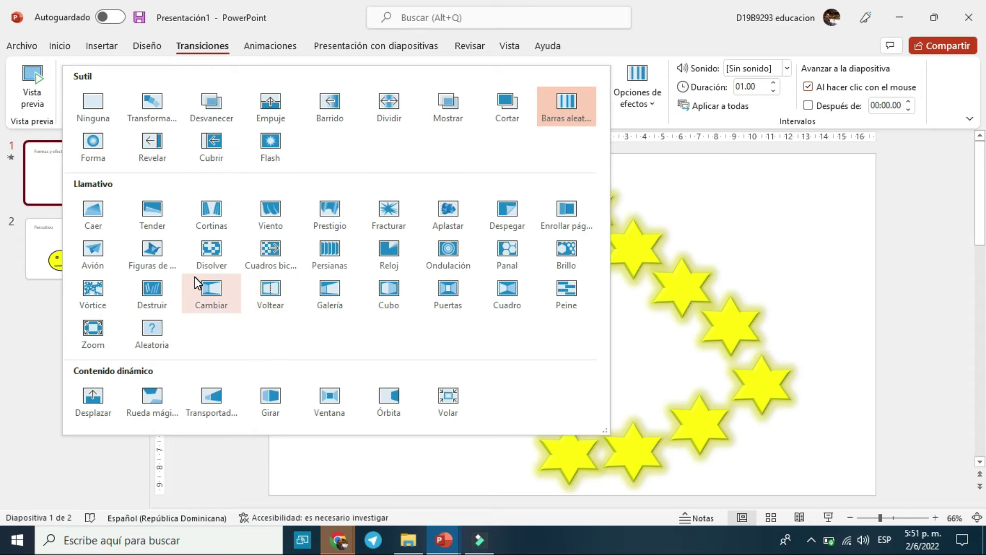
left_click(147, 253)
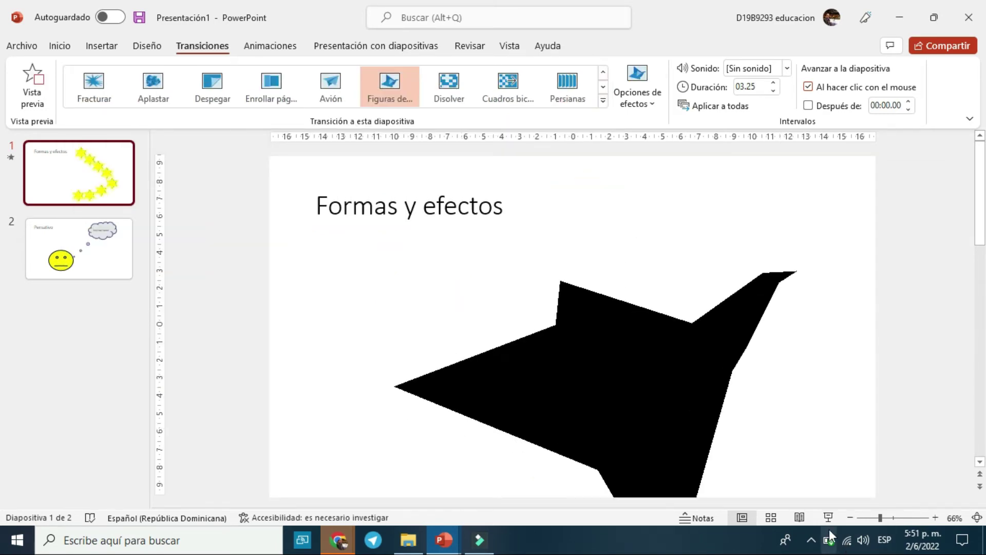
left_click(828, 517)
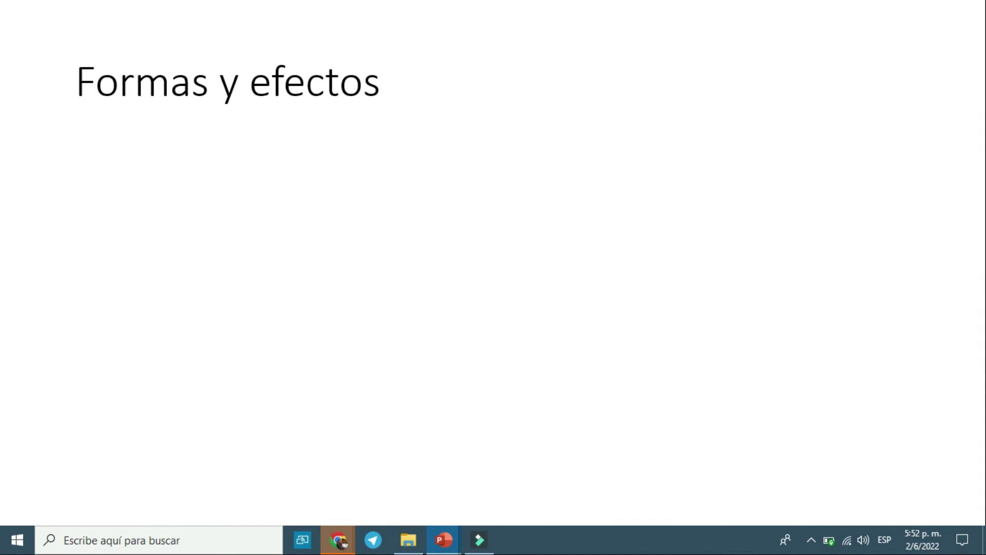
key("Escape")
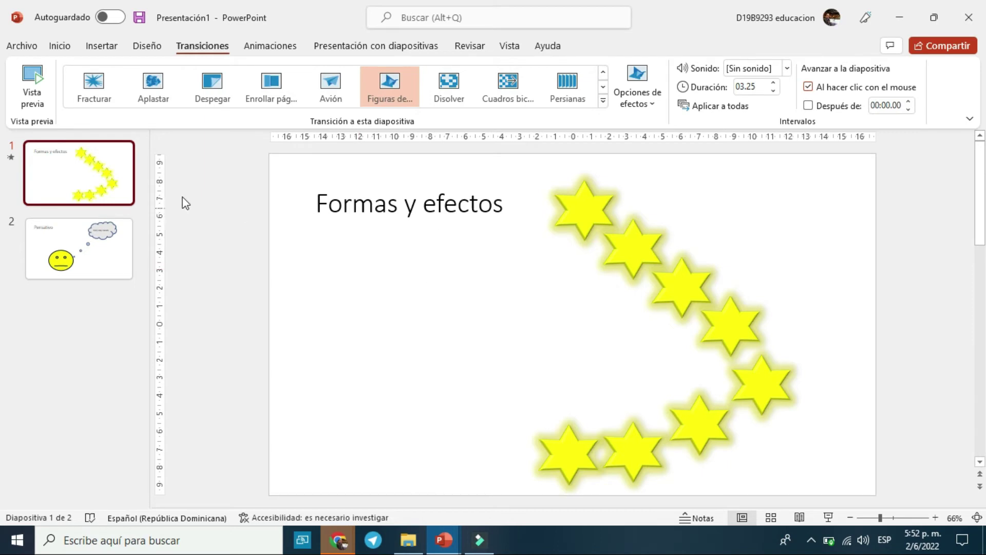
- Apply the Tender transition to the Pensativo slide and preview the show from slide 1
left_click(54, 234)
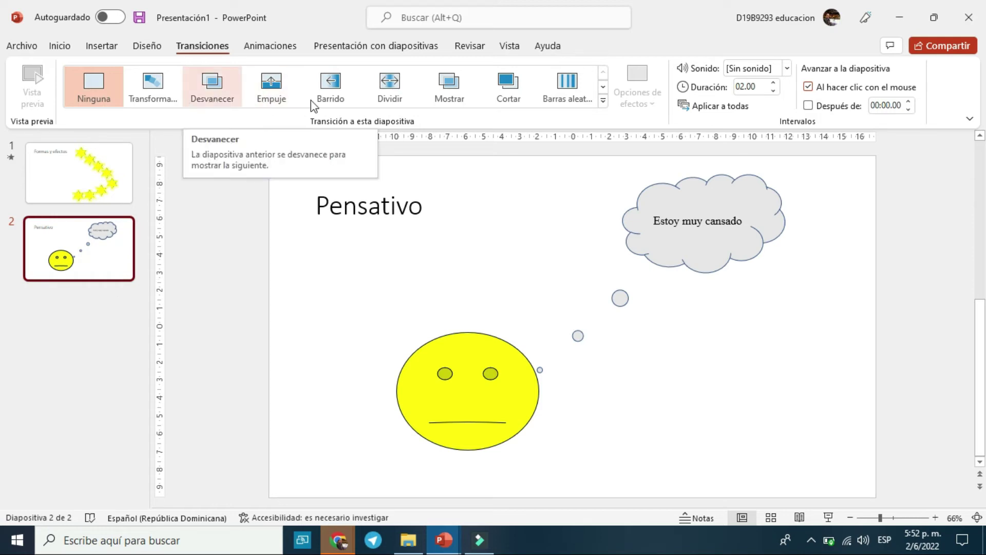
scroll(480, 117, "down", 1)
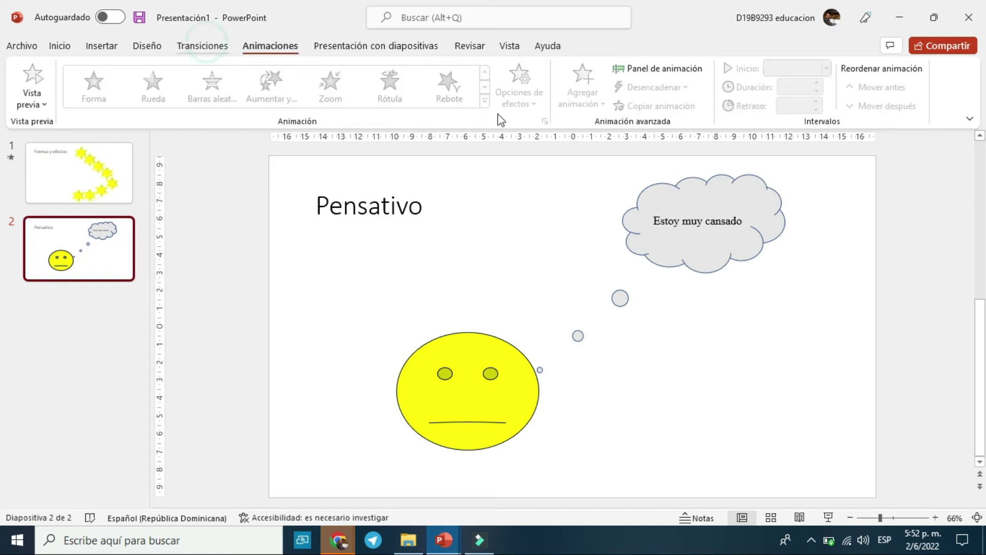
scroll(498, 113, "up", 1)
left_click(607, 103)
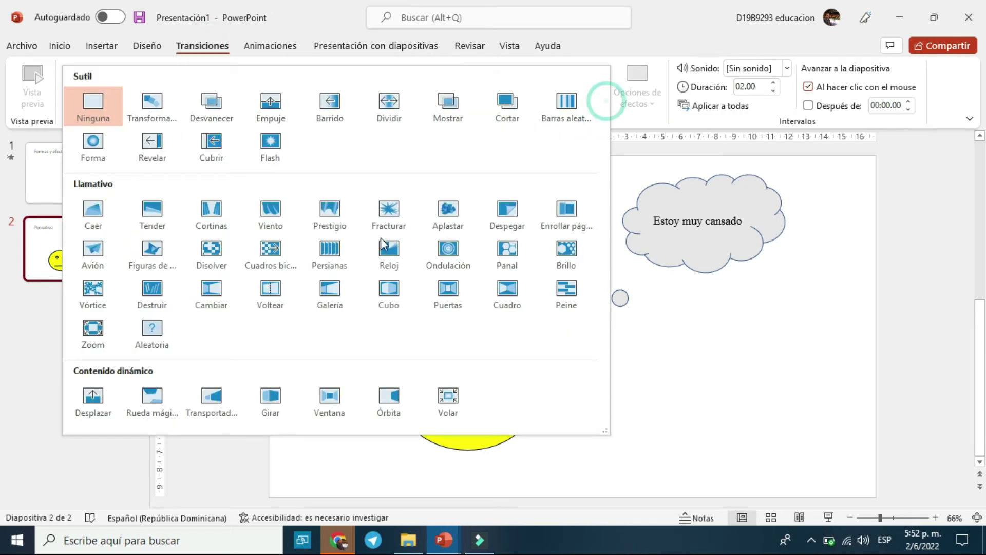
left_click(154, 208)
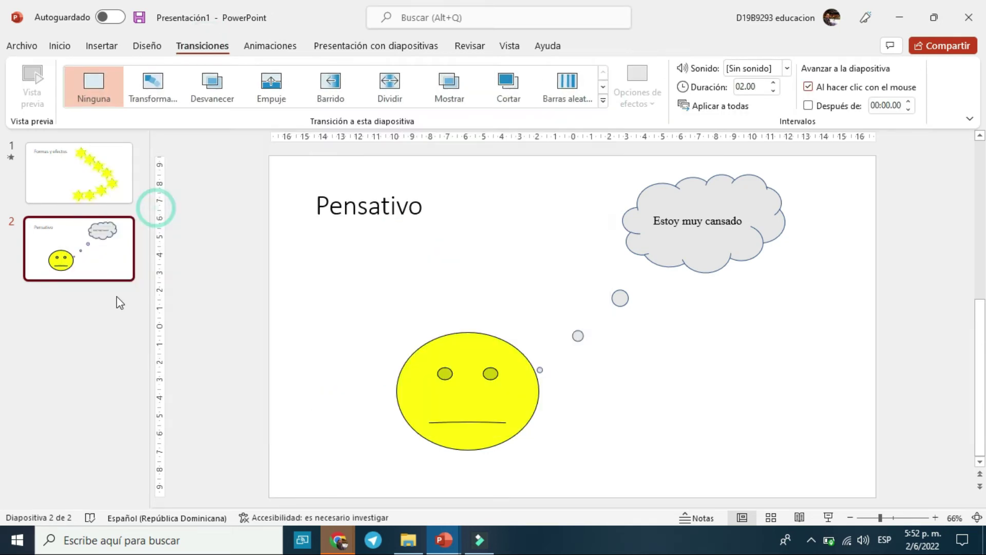
left_click(80, 172)
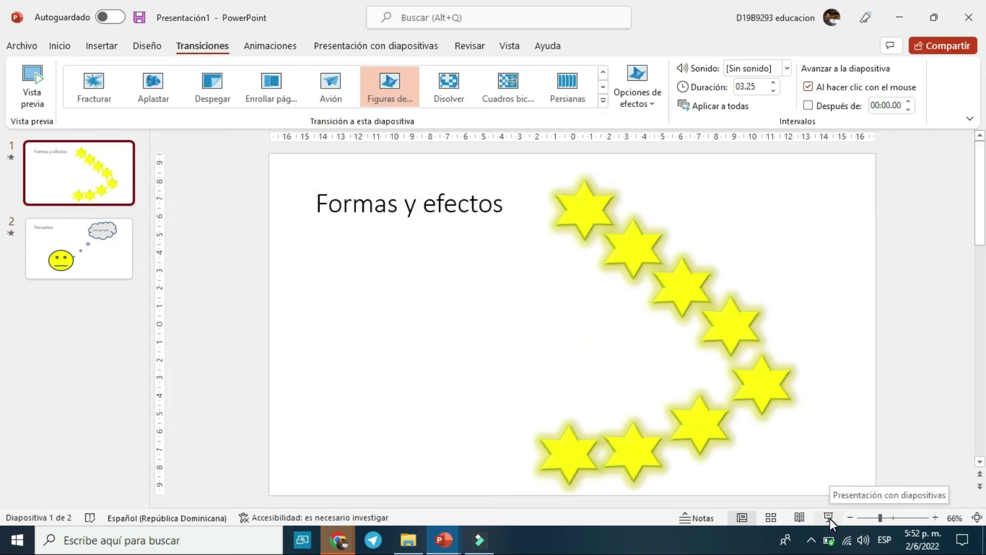
left_click(829, 518)
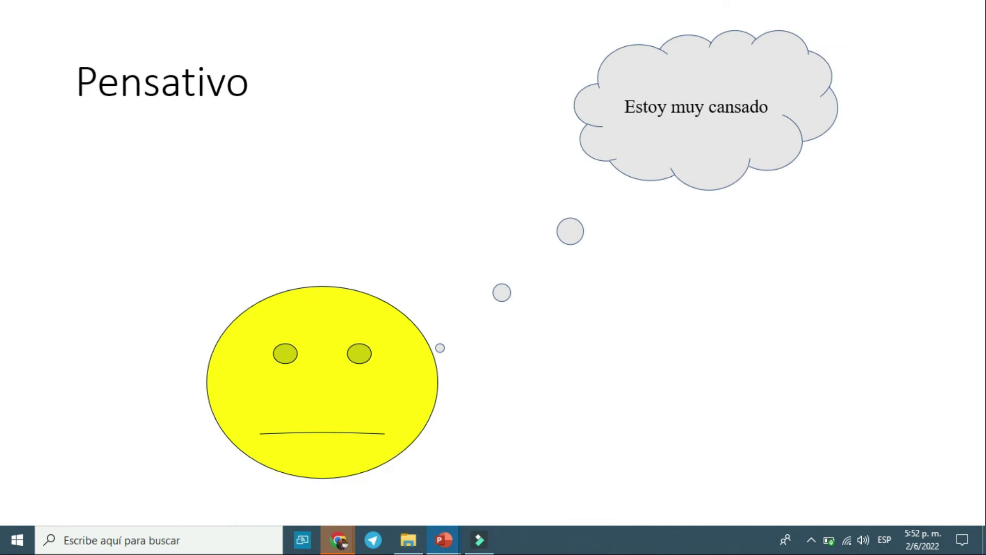
key("Escape")
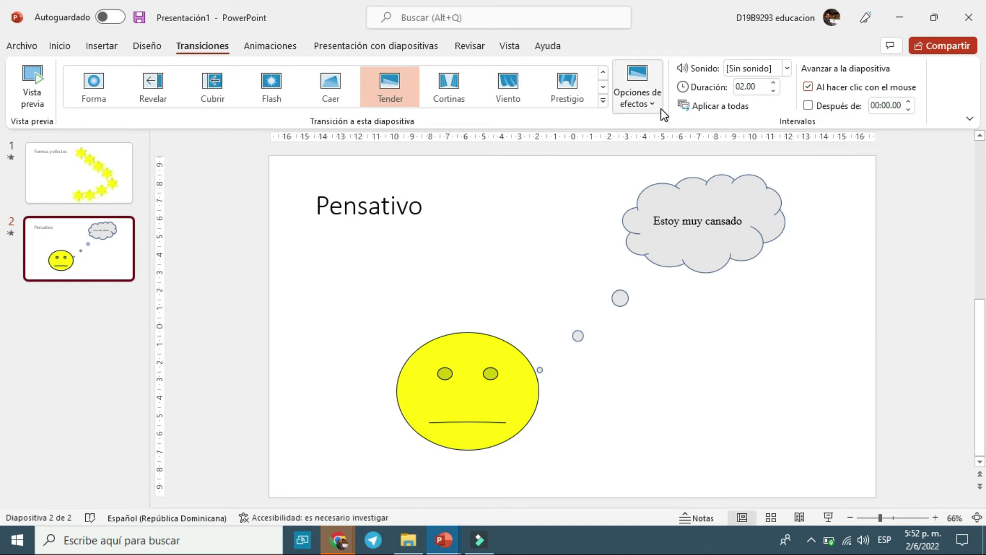
- Look through the direction options for the Tender transition
left_click(636, 107)
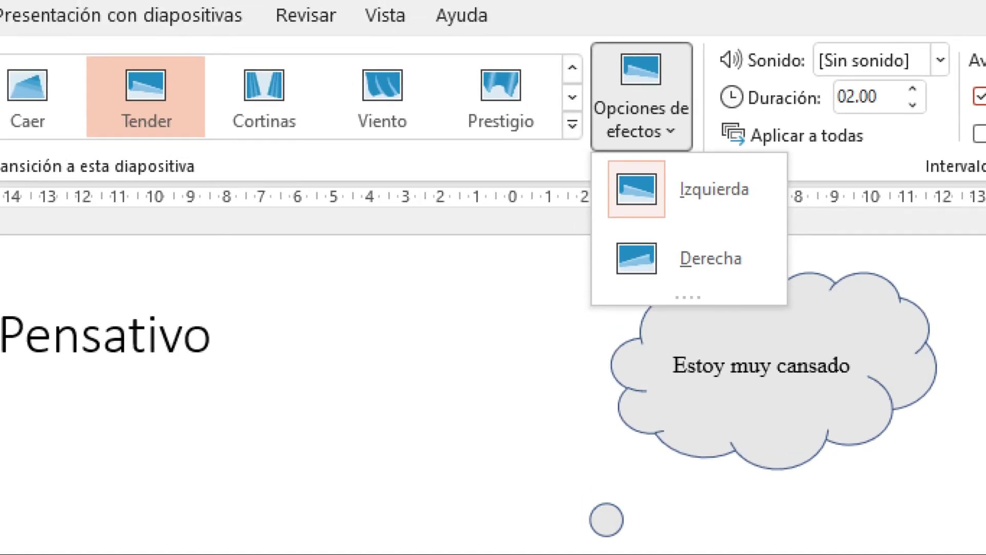
left_click_drag(98, 55, 196, 135)
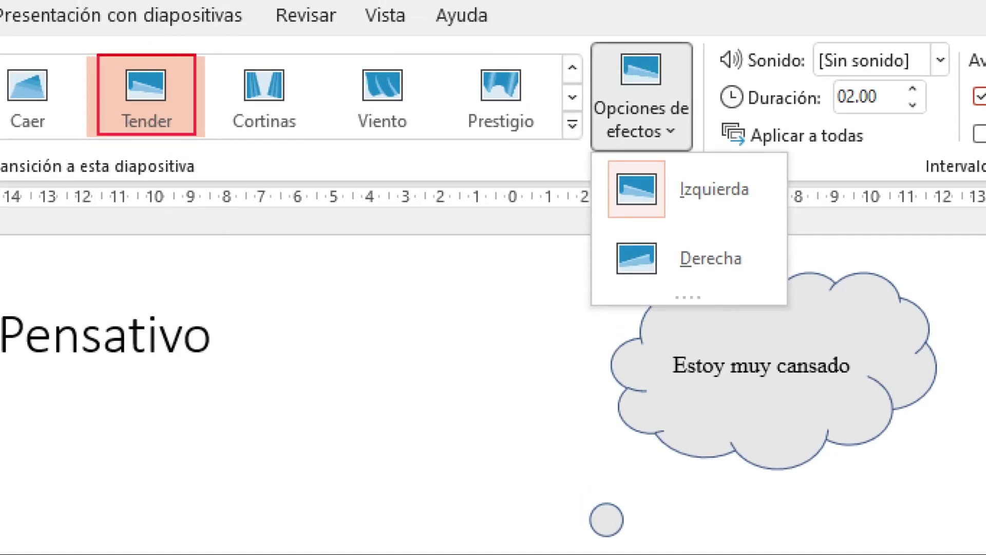
left_click_drag(586, 35, 696, 147)
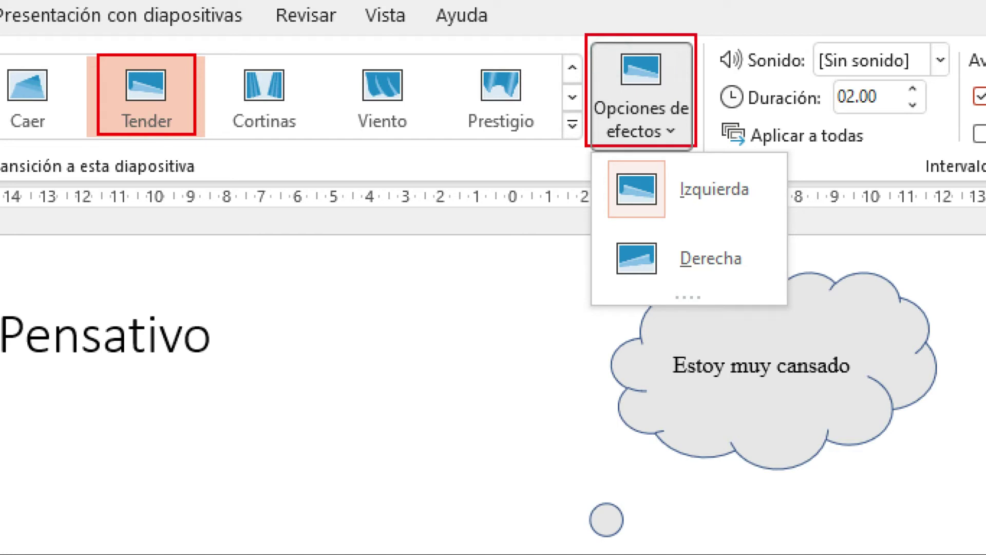
mouse_move(598, 146)
left_mouse_down()
mouse_move(767, 227)
mouse_move(763, 219)
left_mouse_up()
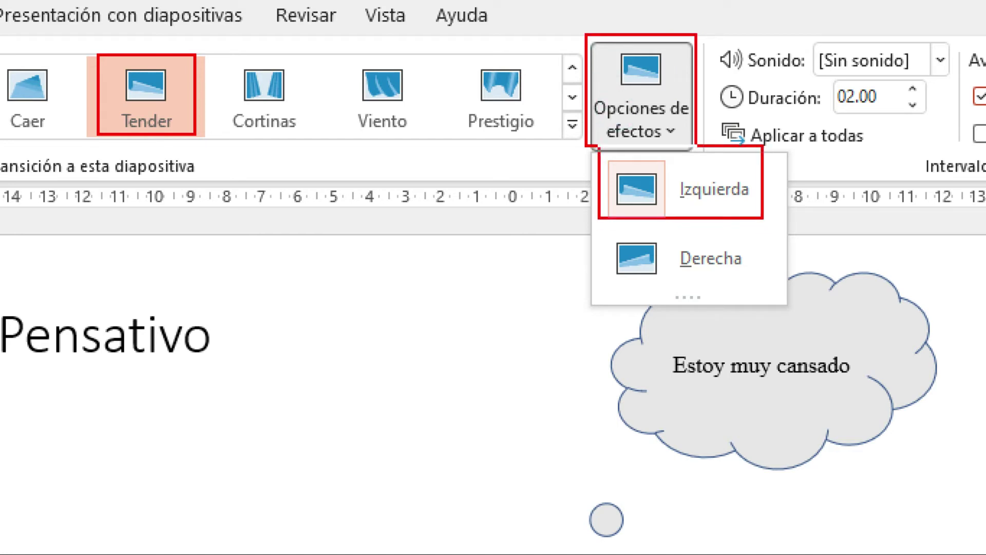
left_click_drag(591, 218, 780, 283)
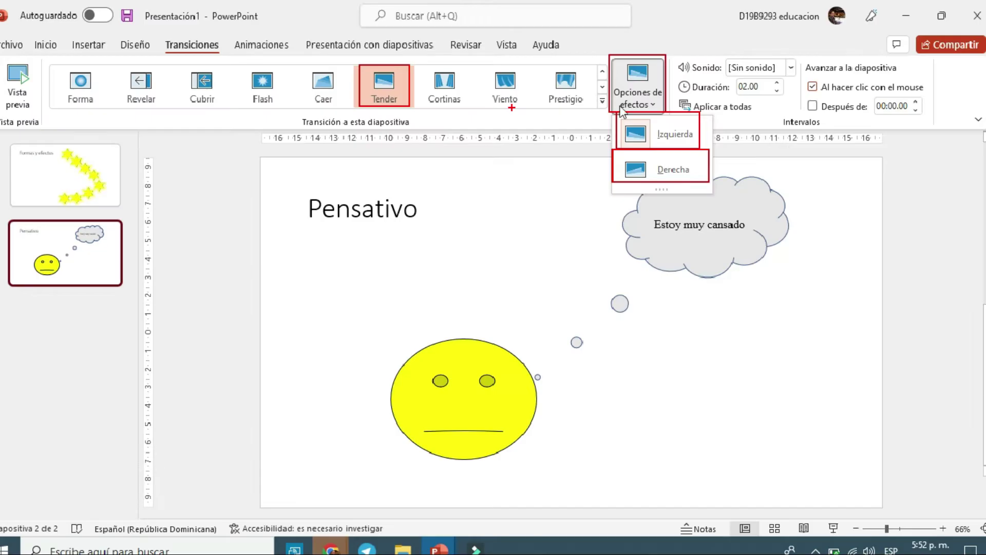
left_click(673, 167)
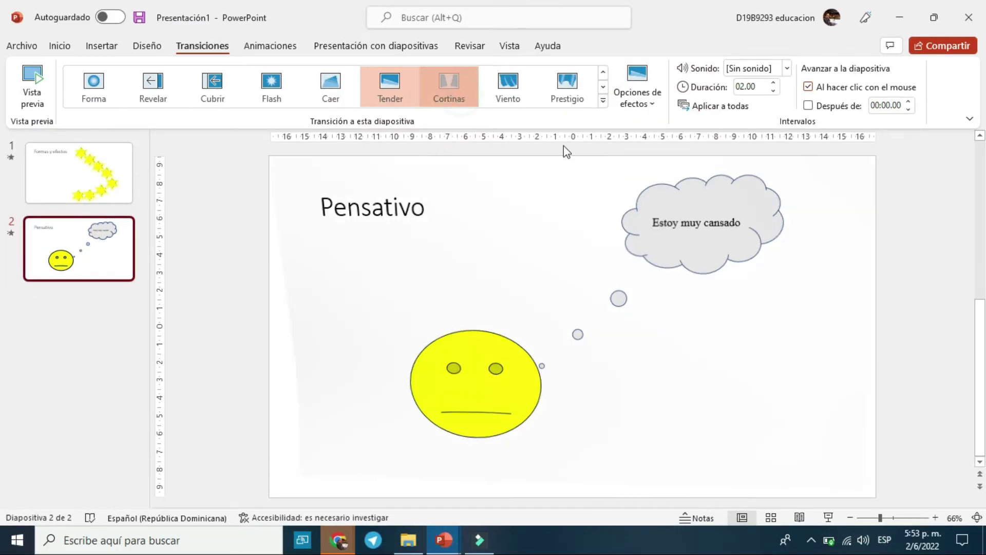
- Try Cortinas and Viento, then settle on the Forma transition with Círculo at 0.80 s
left_click(449, 87)
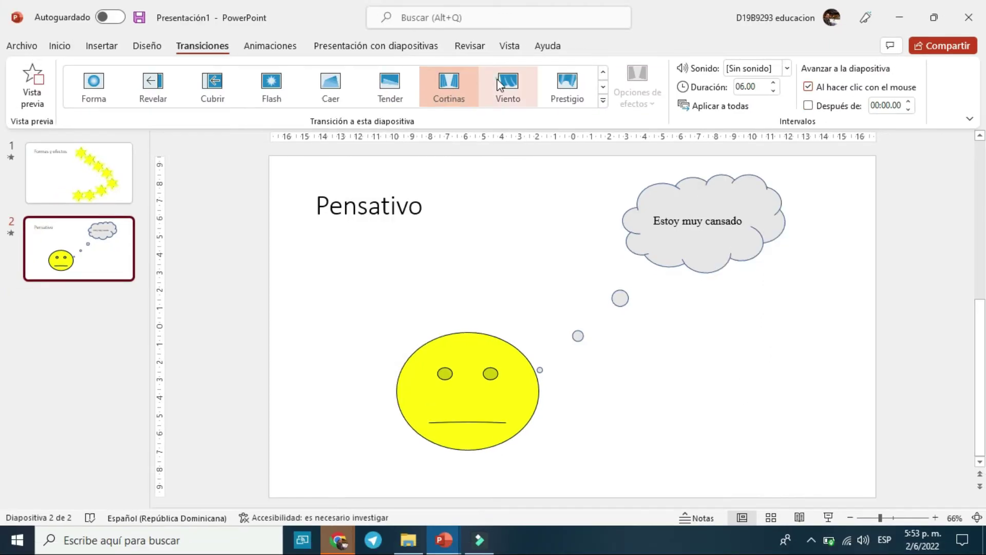
left_click(519, 97)
left_click(639, 97)
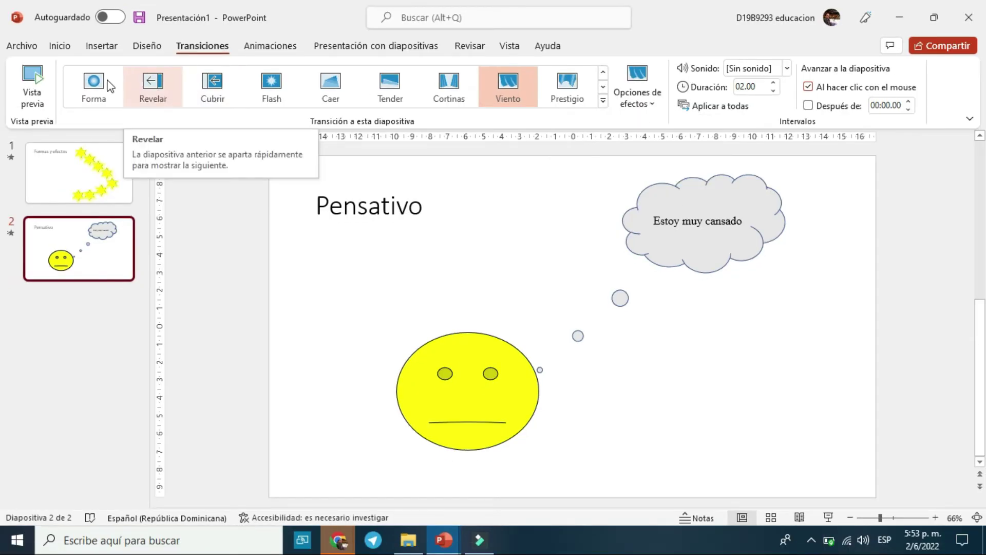
left_click(94, 85)
left_click(638, 92)
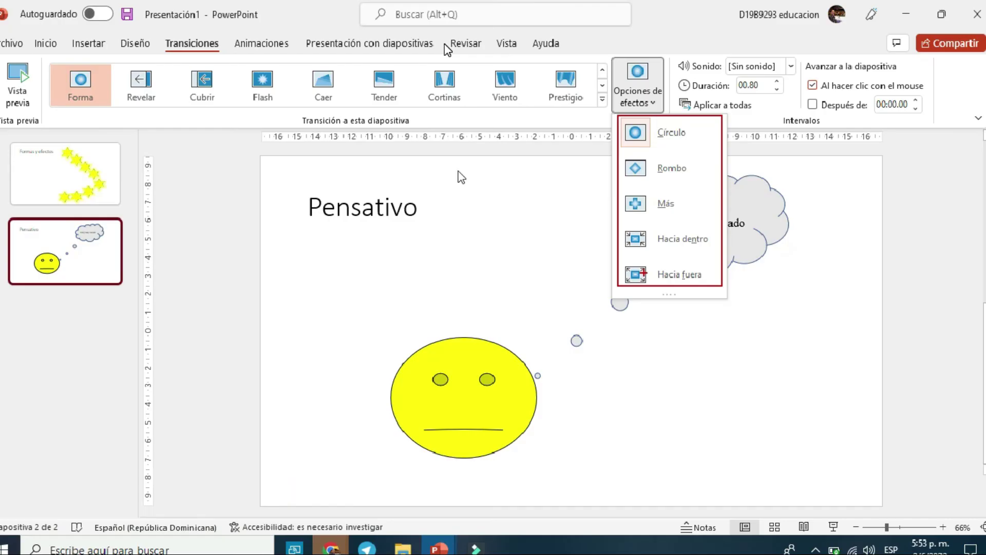
left_click(456, 242)
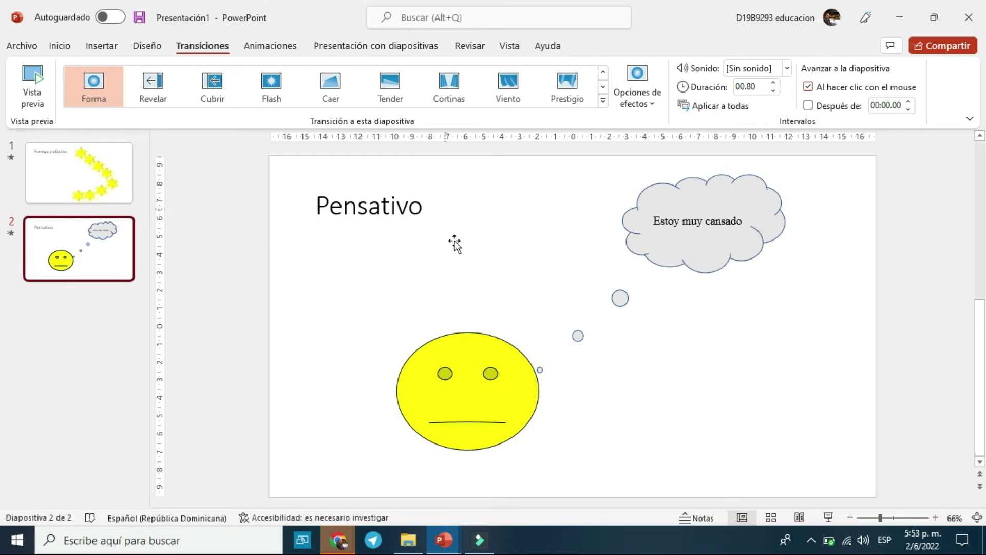
- Apply the Destruir transition to the star-arc slide 1
left_click(83, 180)
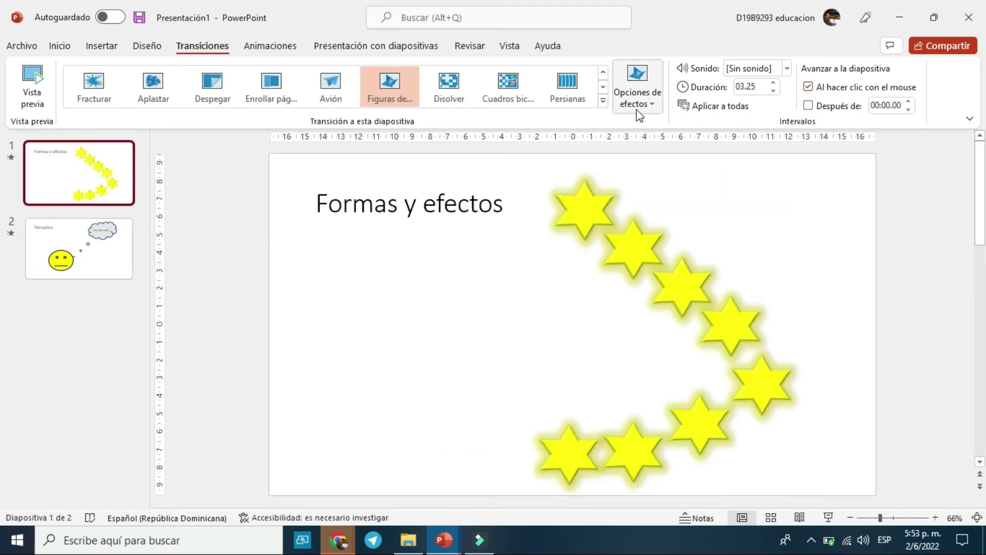
left_click(637, 90)
left_click(489, 247)
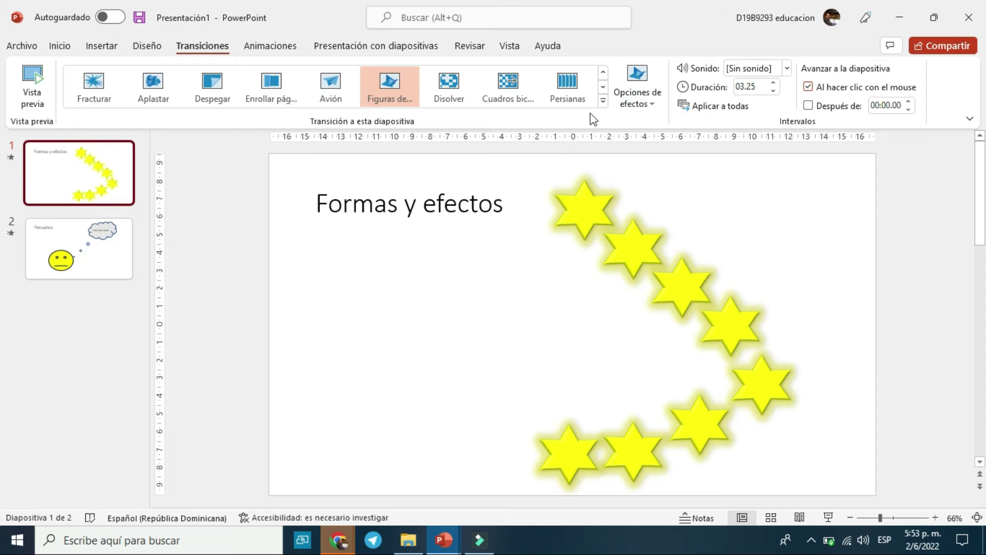
left_click(603, 101)
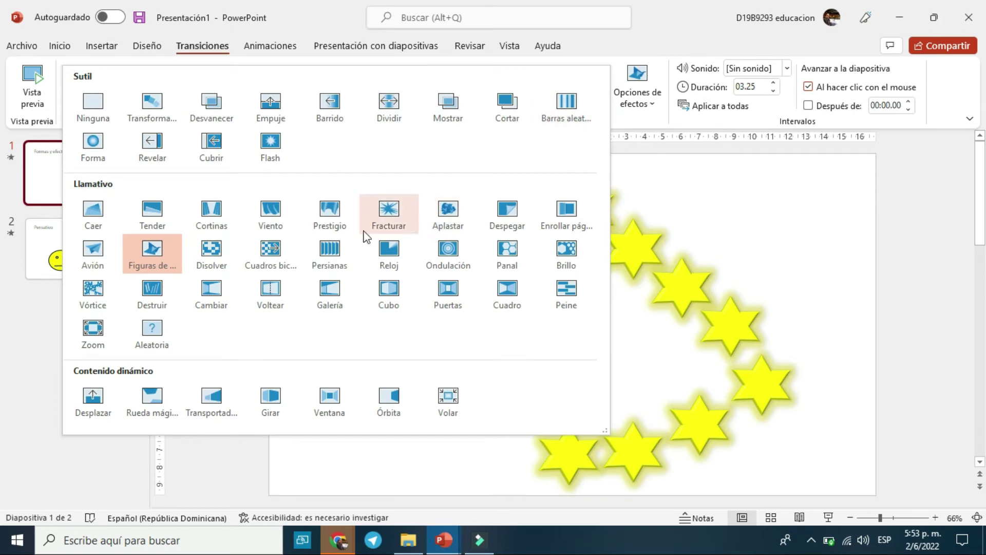
left_click(154, 297)
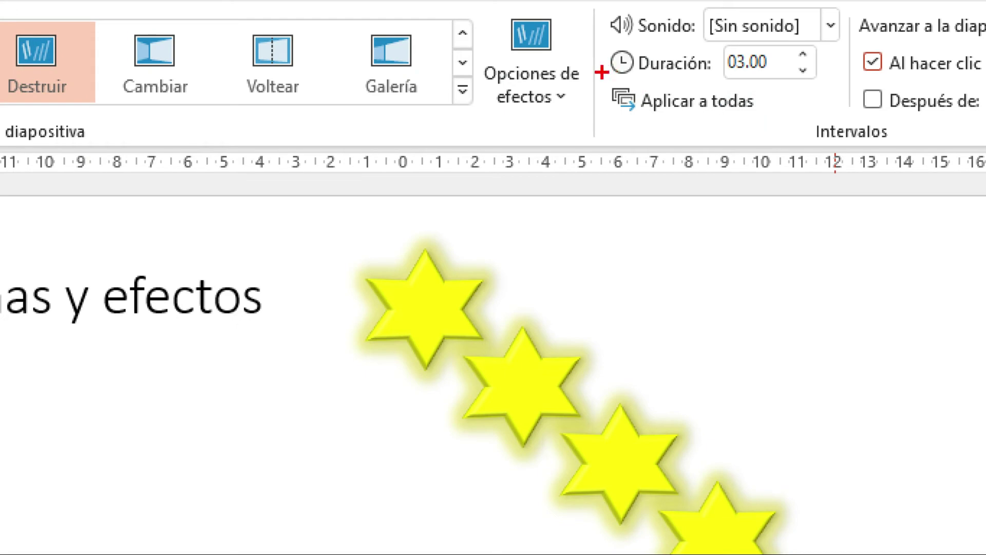
- Browse the transition gallery without changes, then go to the Pensativo slide
left_click_drag(604, 83, 773, 119)
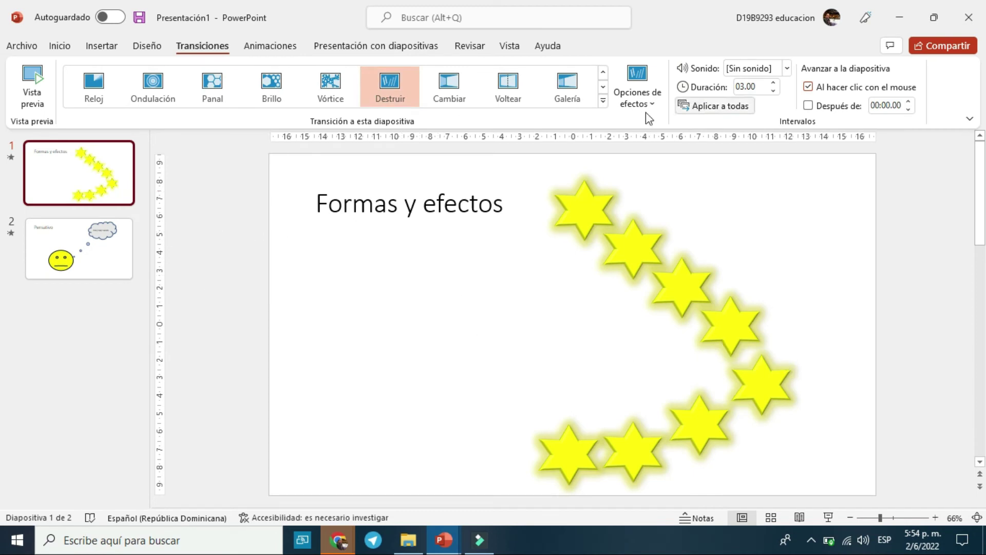
left_click(601, 73)
left_click(602, 73)
left_click(602, 73)
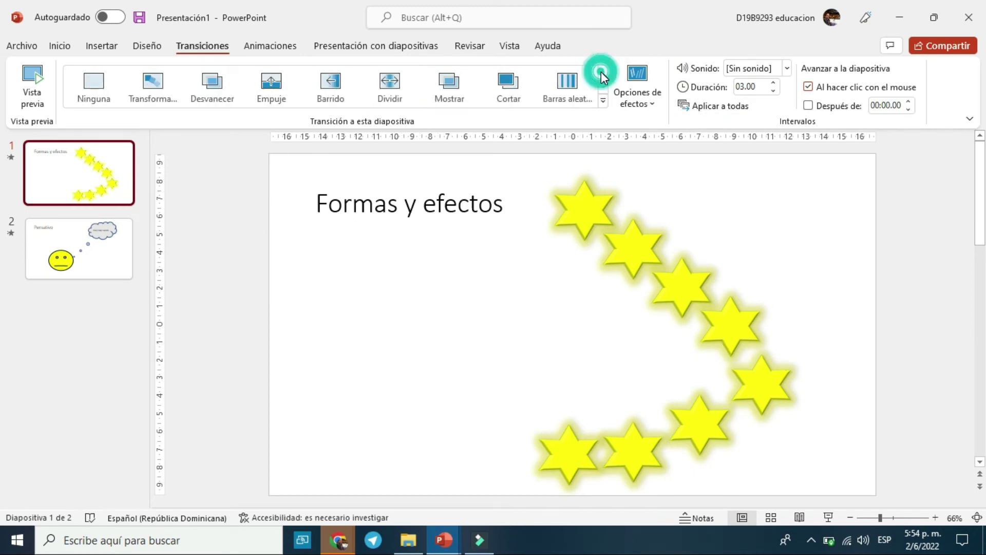
left_click(604, 101)
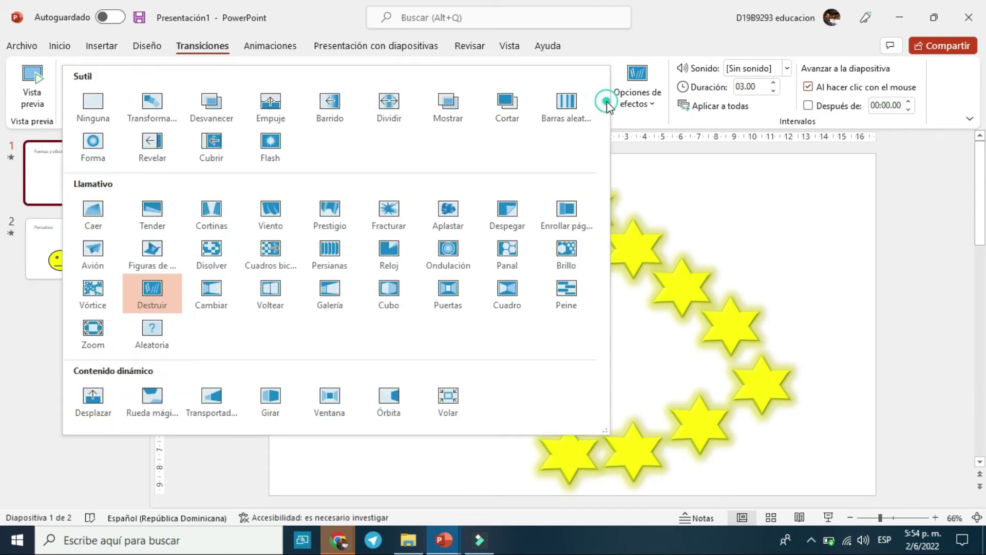
left_click(51, 164)
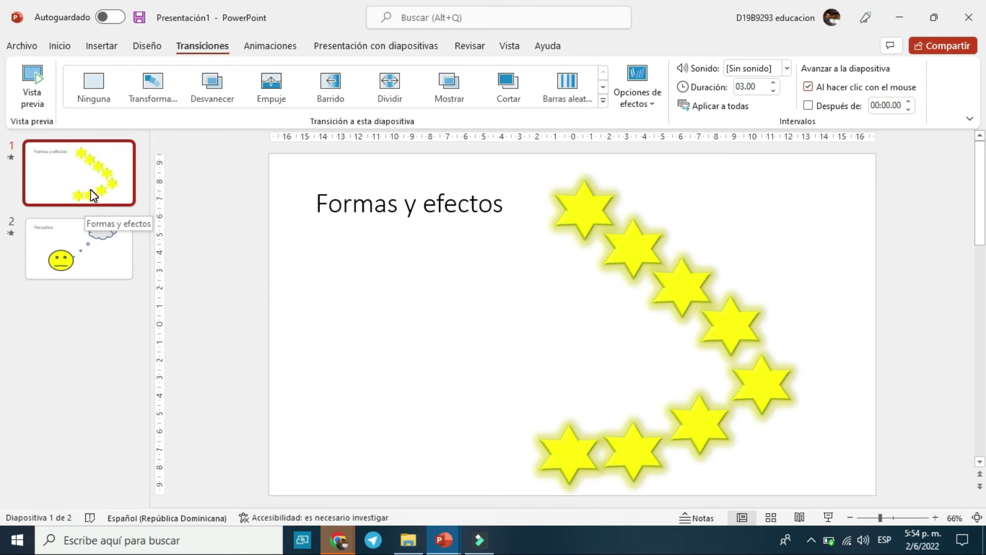
left_click(87, 248)
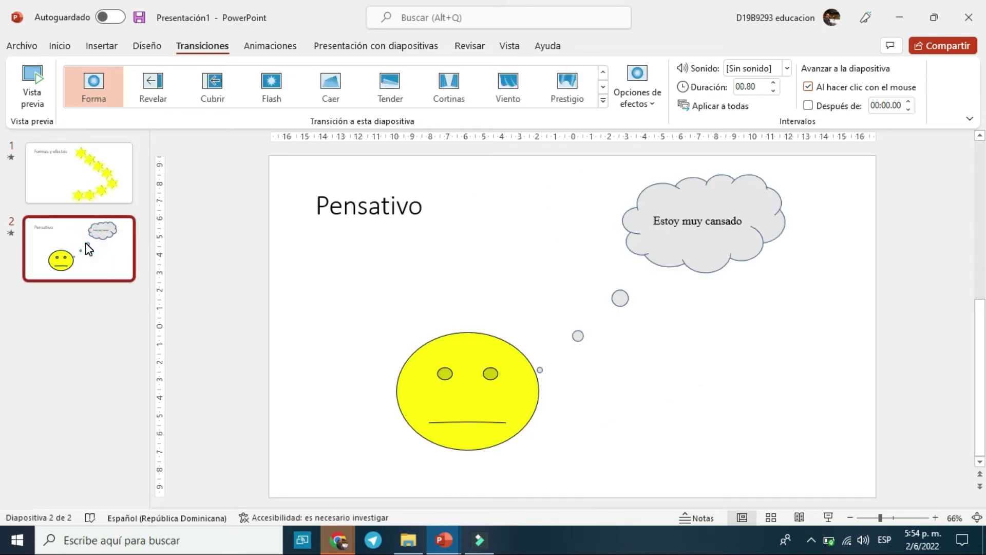
- Add a blank slide 3 and give slides 1, 2, 3 the Panal, Viento and Empuje transitions
key("Return")
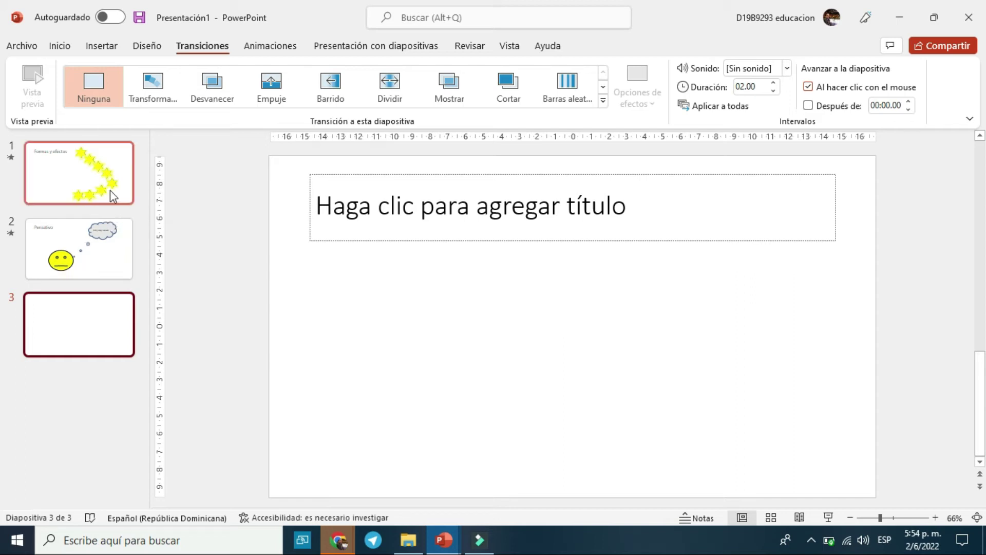
left_click(91, 183)
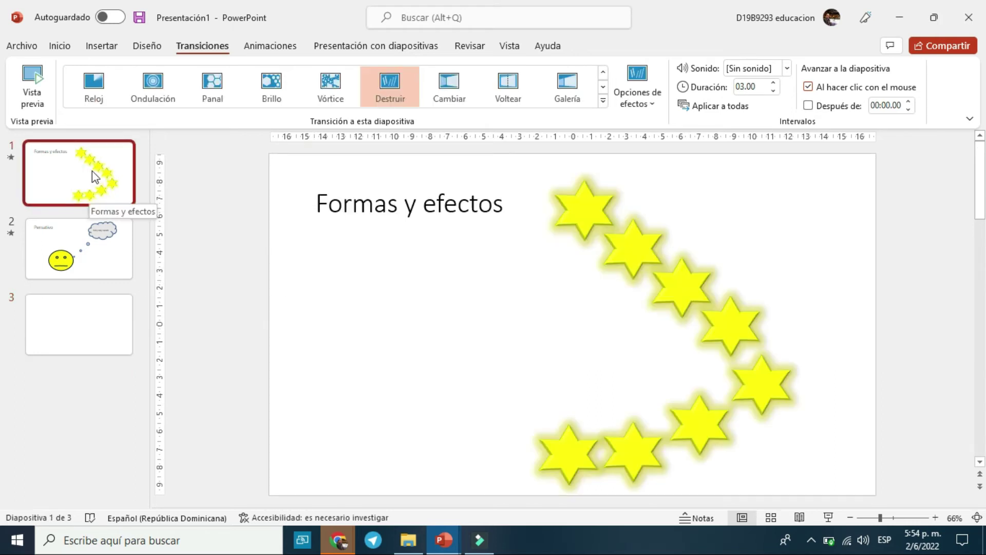
left_click(200, 99)
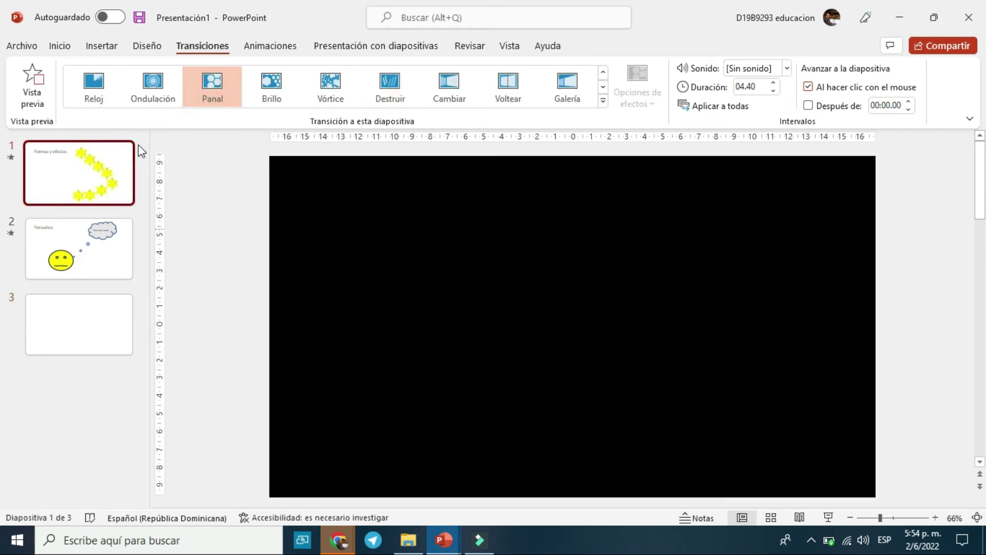
left_click(79, 242)
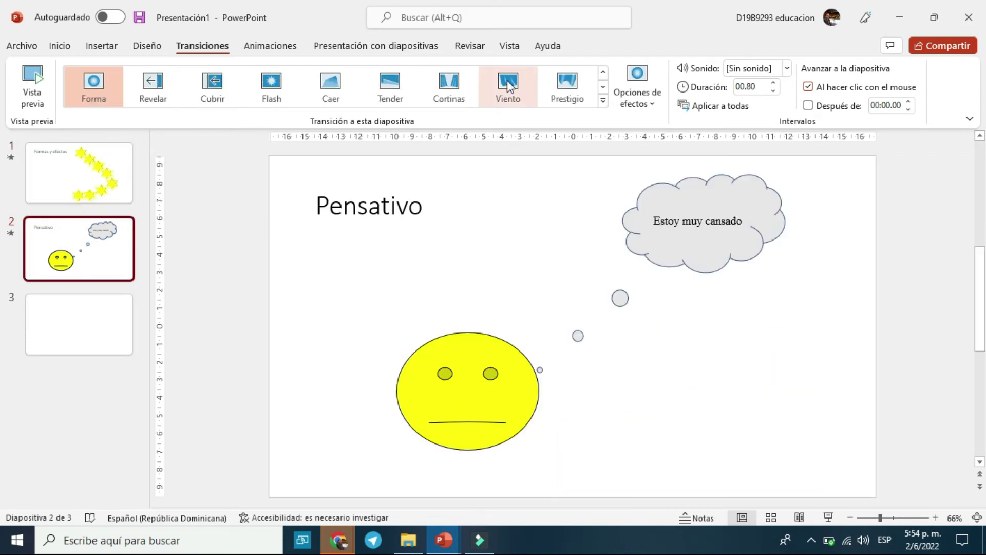
left_click(508, 88)
left_click(40, 322)
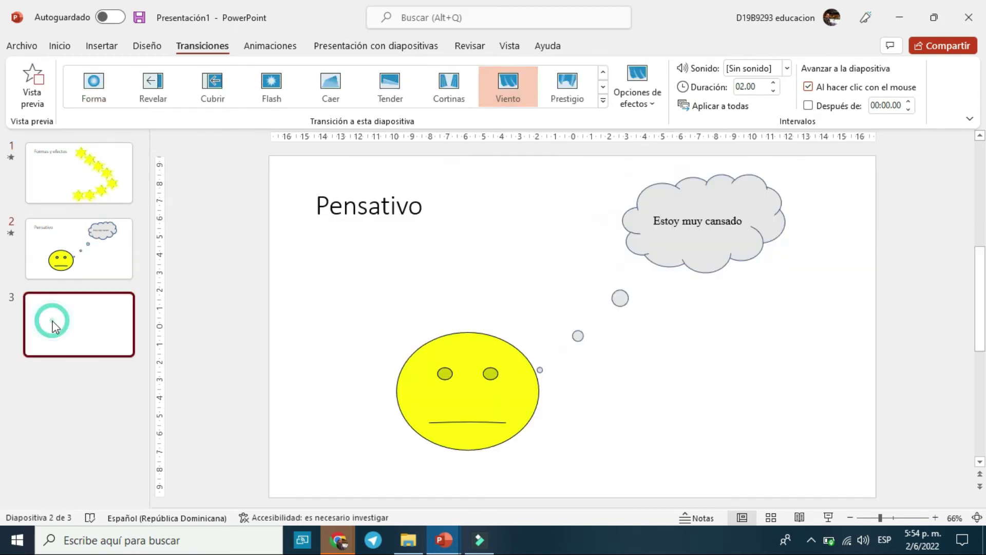
left_click(276, 87)
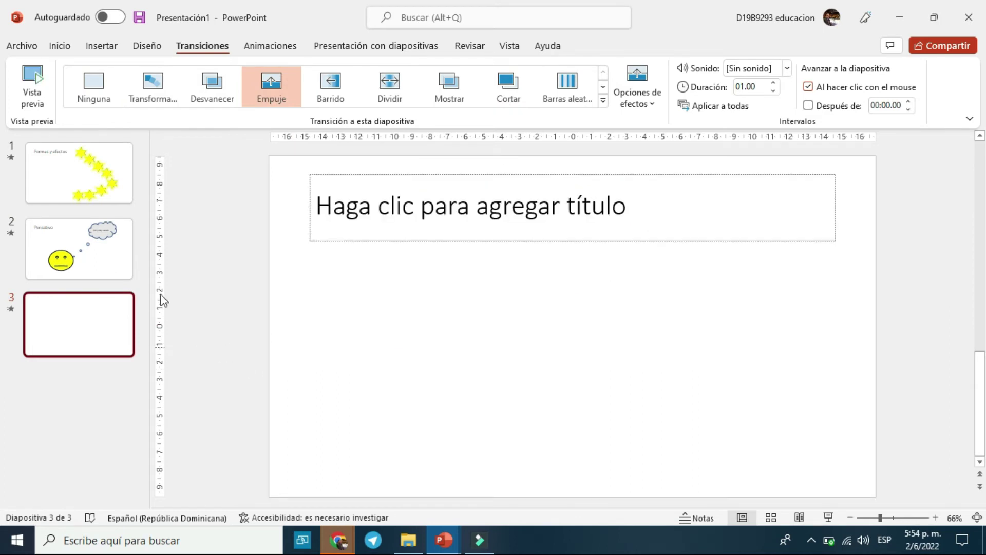
- Select all three slides in the thumbnail pane
left_click(79, 174)
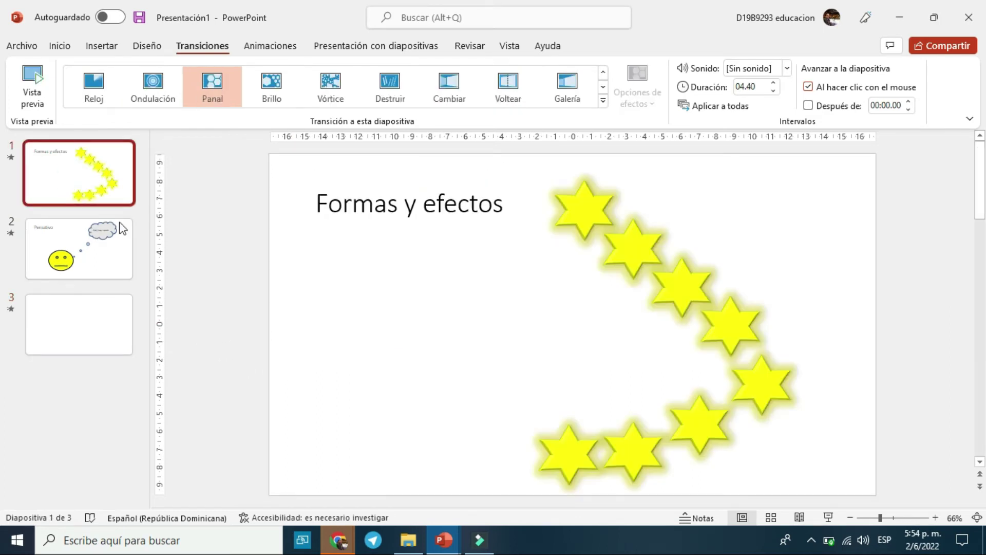
left_click(94, 268)
key("ctrl+a")
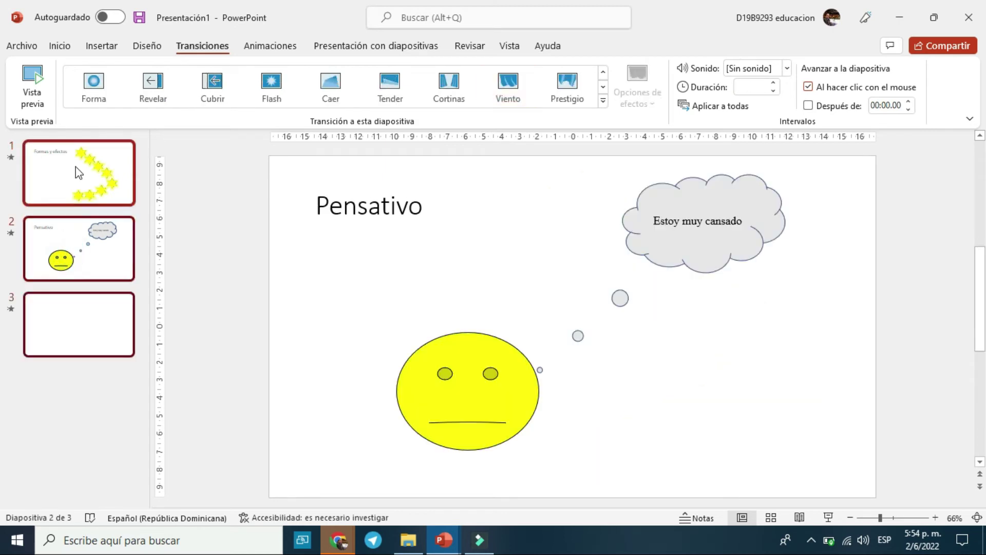
left_click(82, 195)
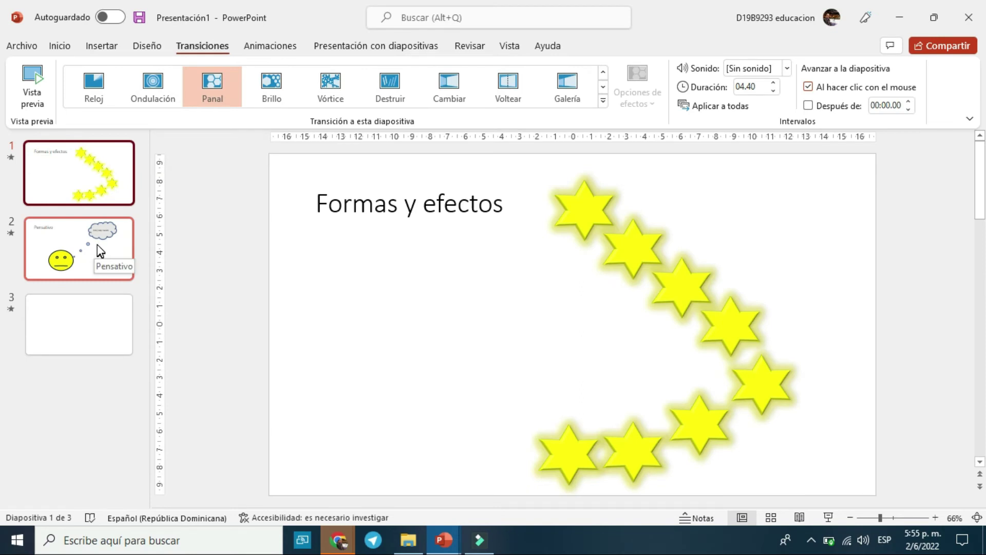
left_click(97, 247)
key("ctrl+a")
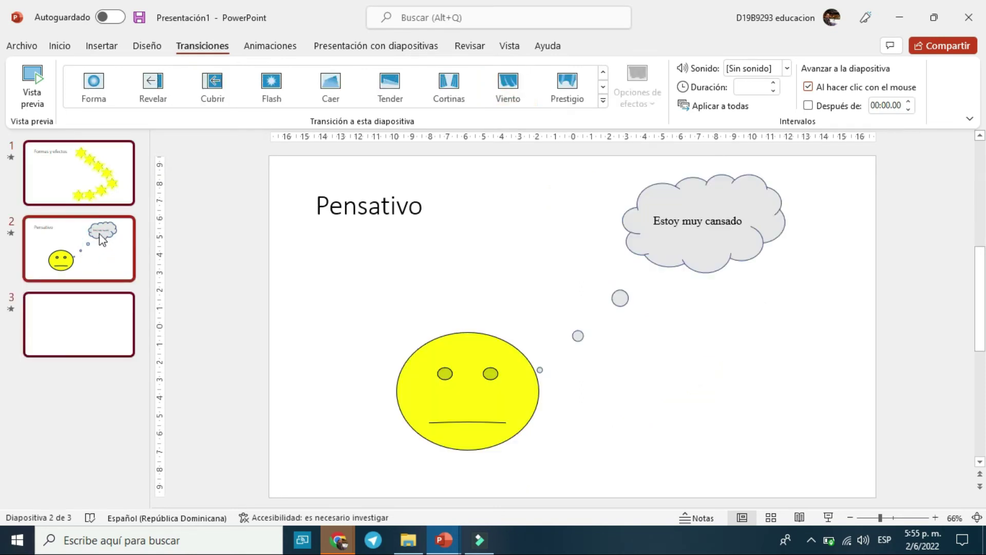
- Apply the Aleatoria transition at 1.5 seconds to all three slides
left_click(603, 103)
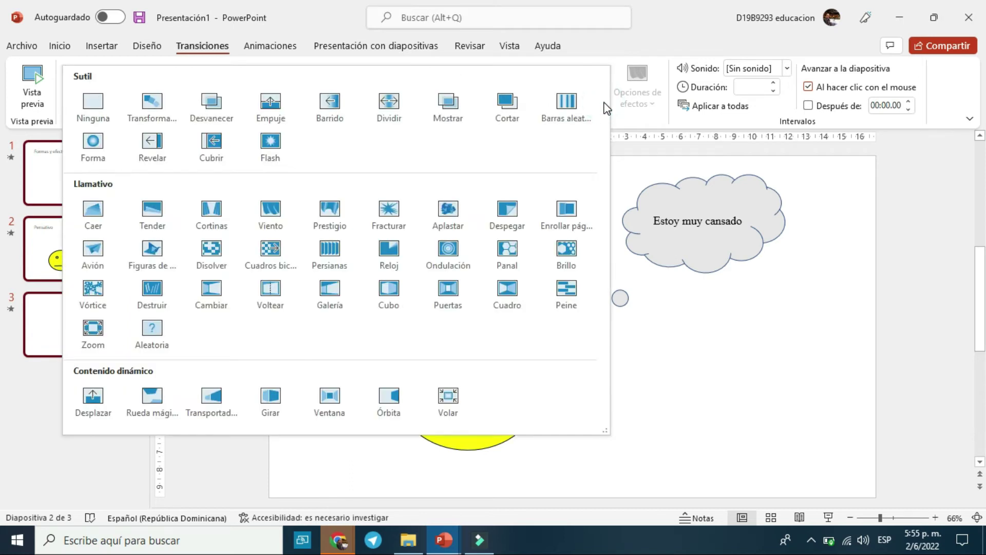
left_click(171, 316)
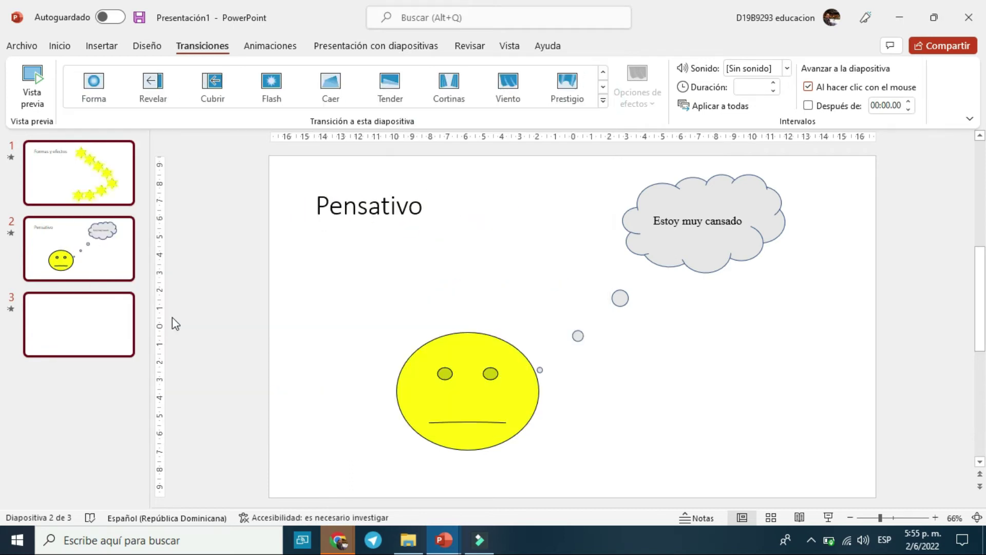
left_click(604, 102)
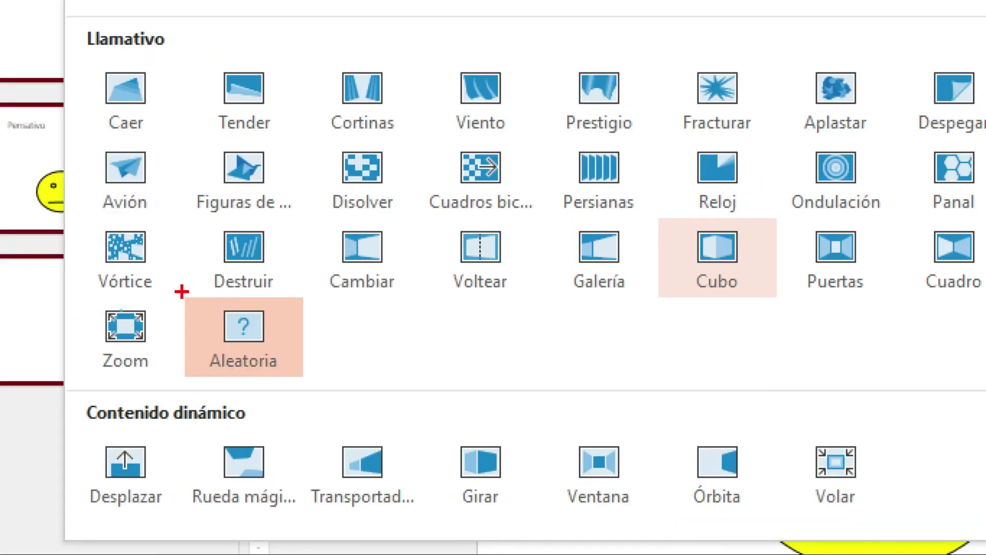
left_click_drag(182, 291, 310, 380)
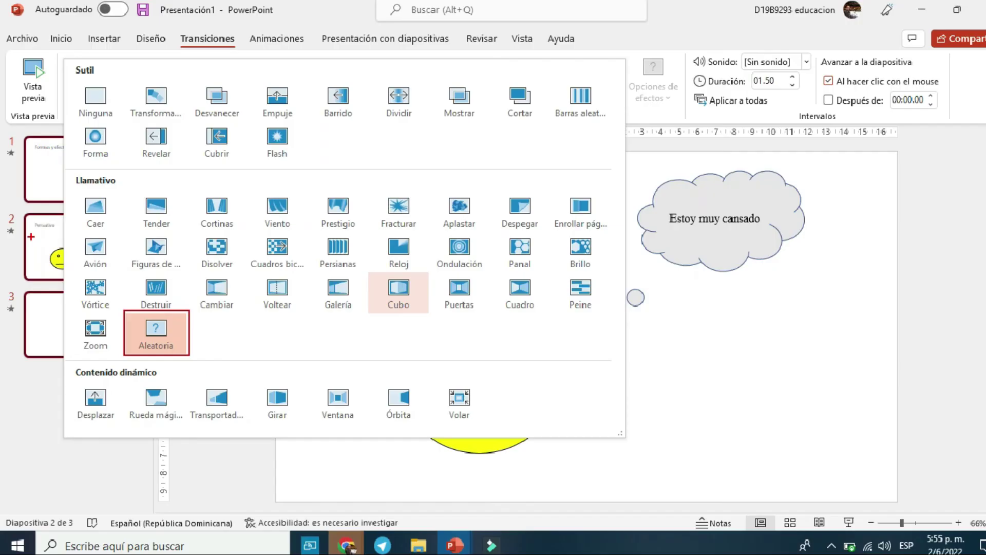
key("Escape")
- Play the slideshow from slide 1 through the blank third slide, then return to slide 1
left_click(82, 149)
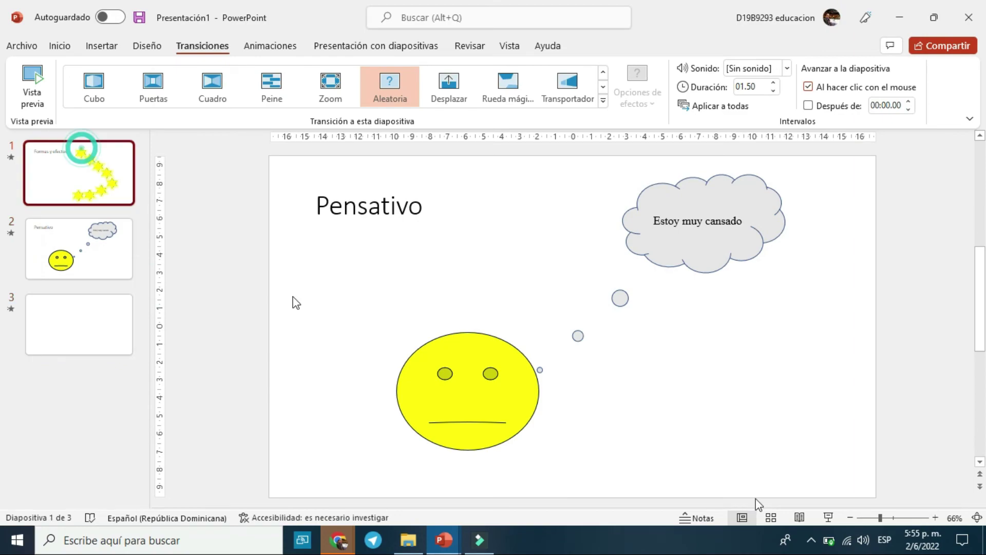
left_click(831, 516)
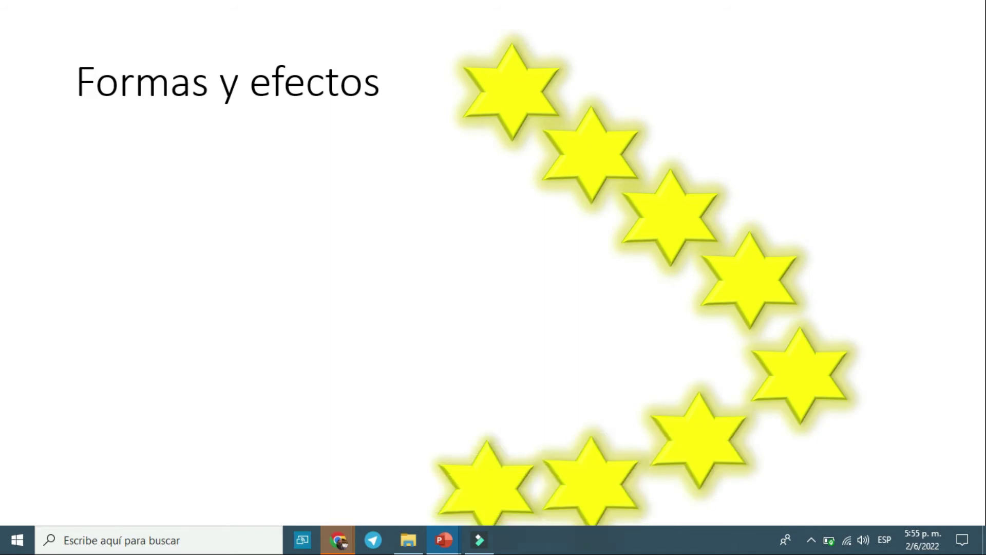
key("Right")
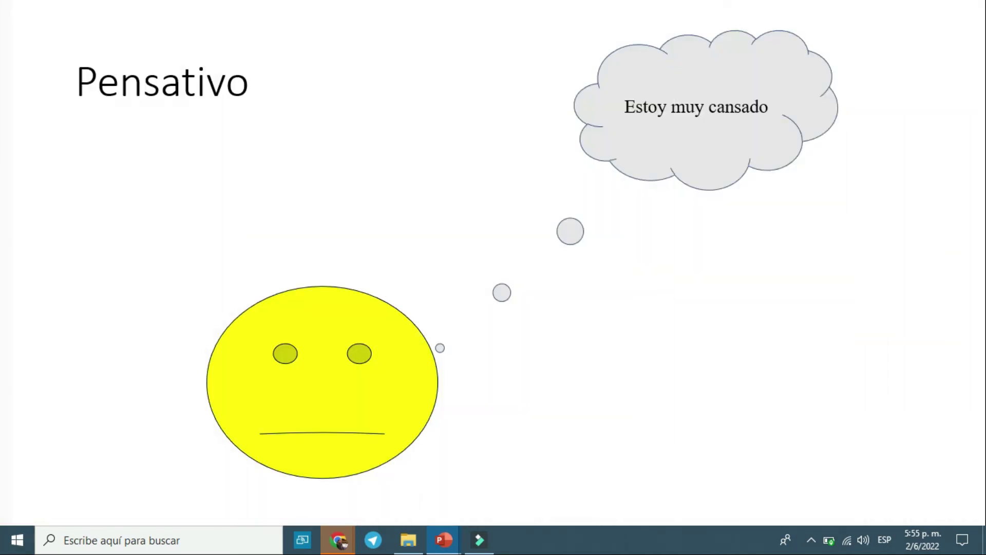
key("Right")
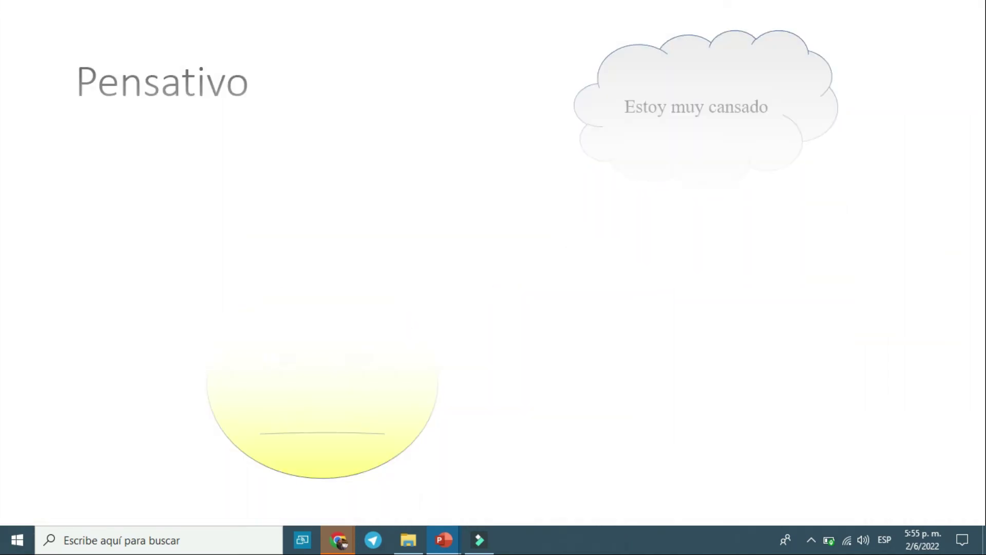
key("Escape")
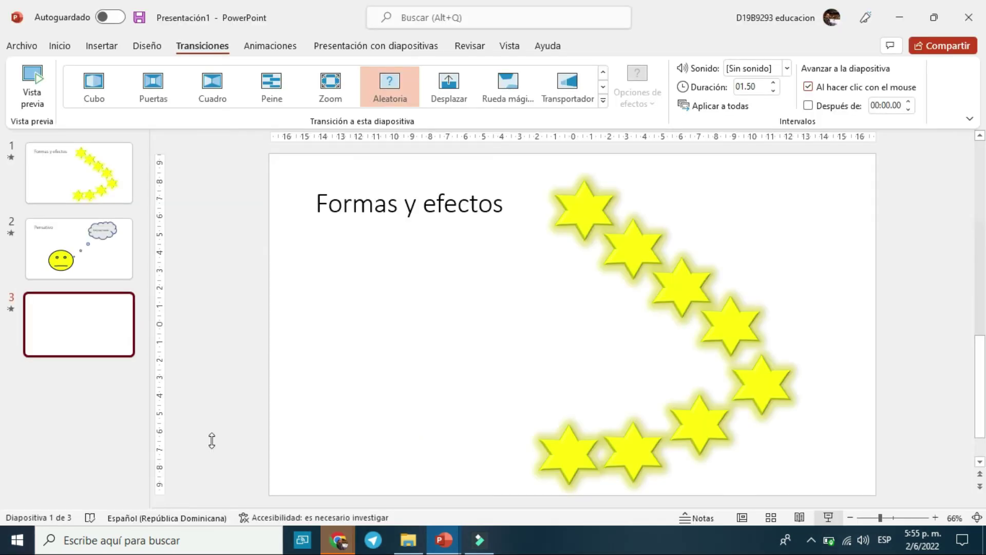
left_click(90, 169)
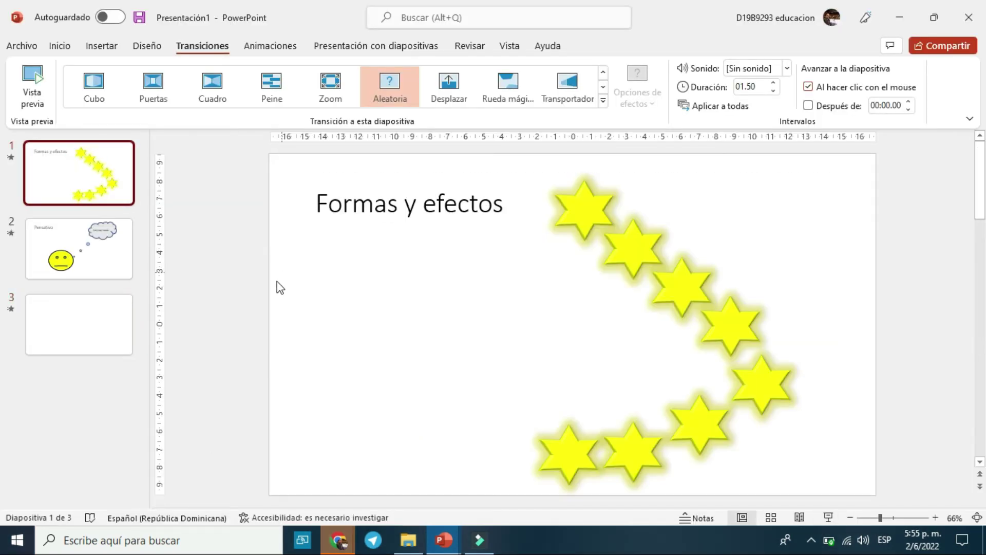
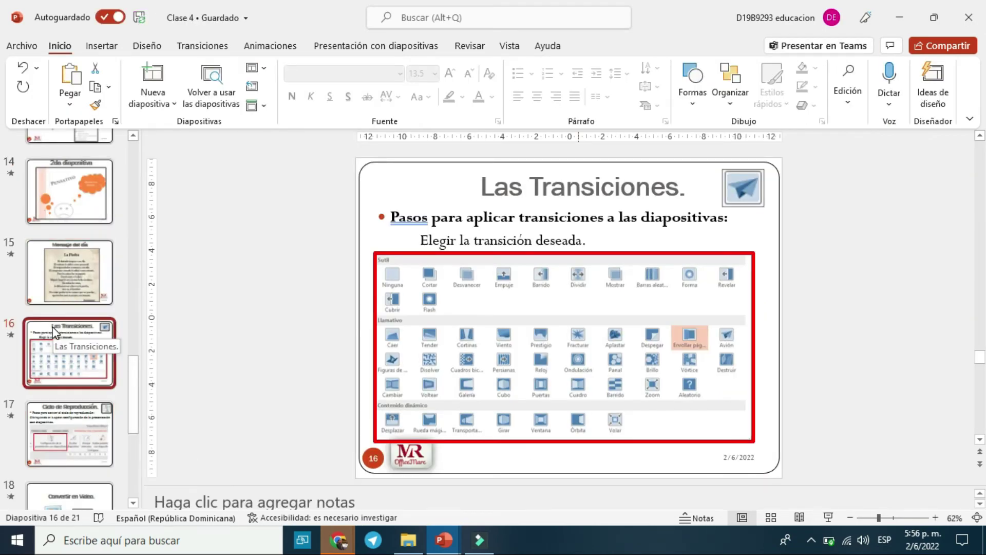
- View Clase 4's Ciclo de Reproducción slide 17, then bring the Presentación1 deck forward
scroll(54, 326, "down", 2)
scroll(38, 350, "down", 1)
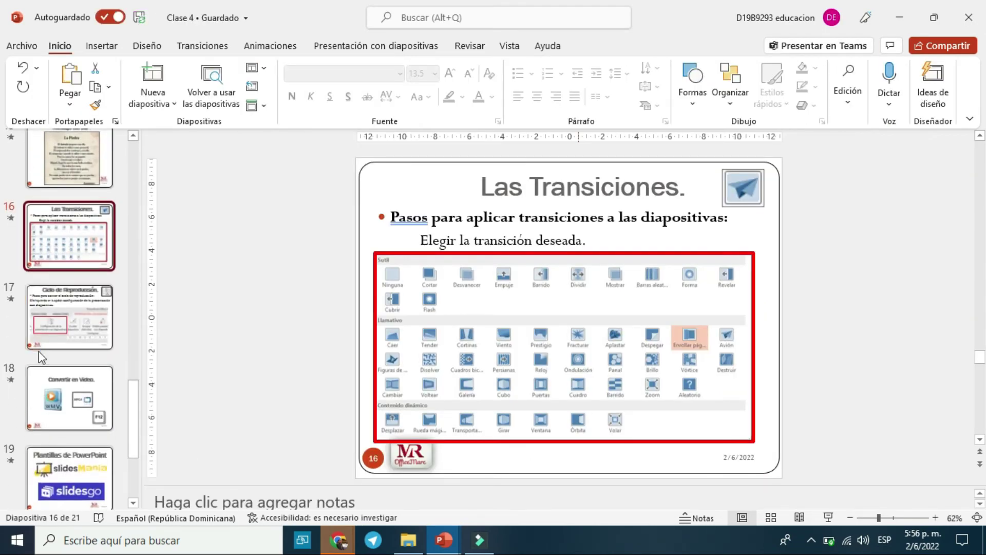
left_click(66, 314)
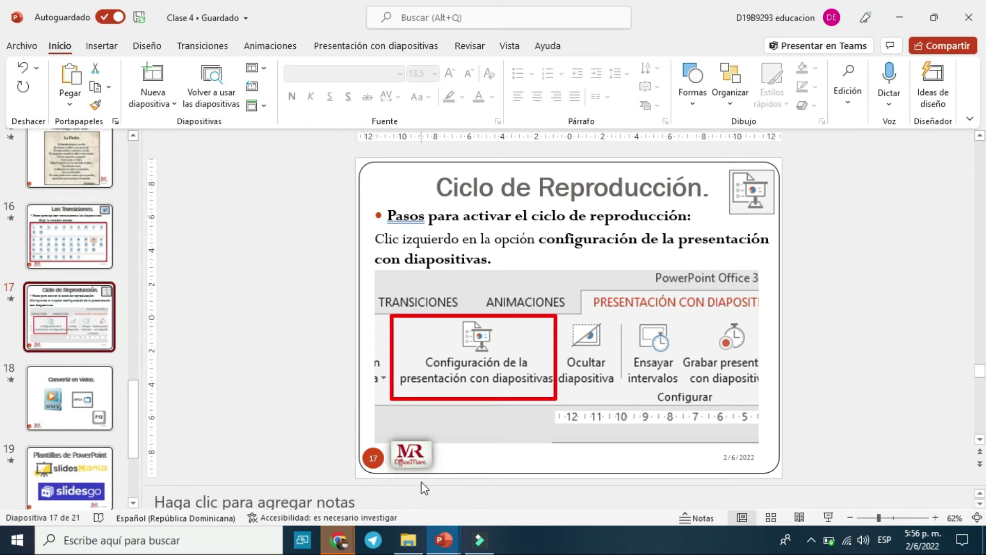
mouse_move(444, 539)
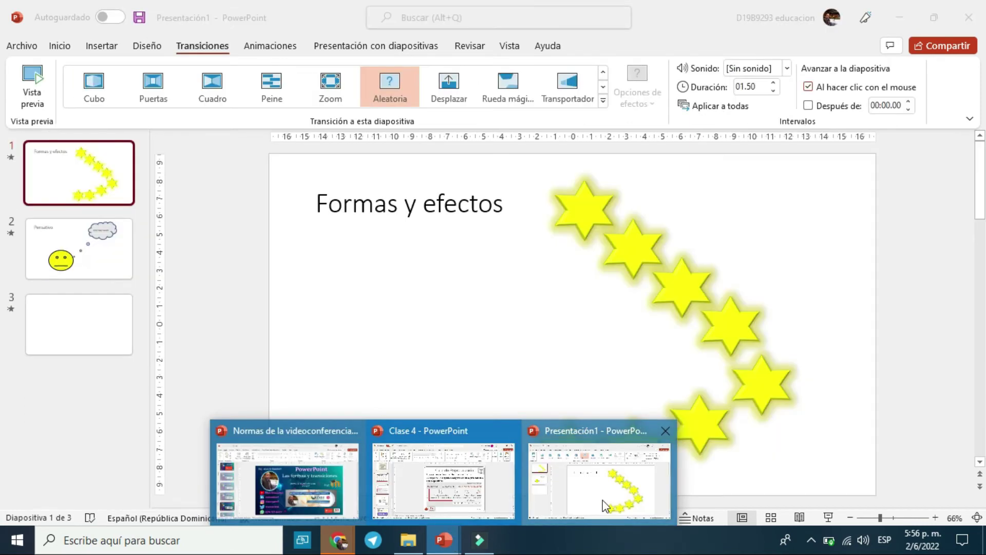
left_click(605, 506)
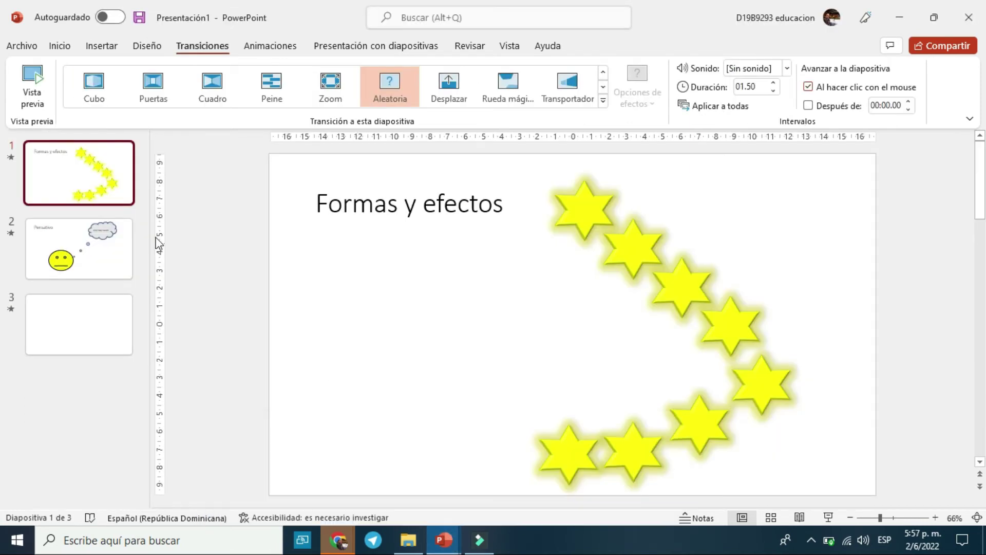
- Run the Formas y efectos slide show through all slides and exit back to editing
left_click(828, 517)
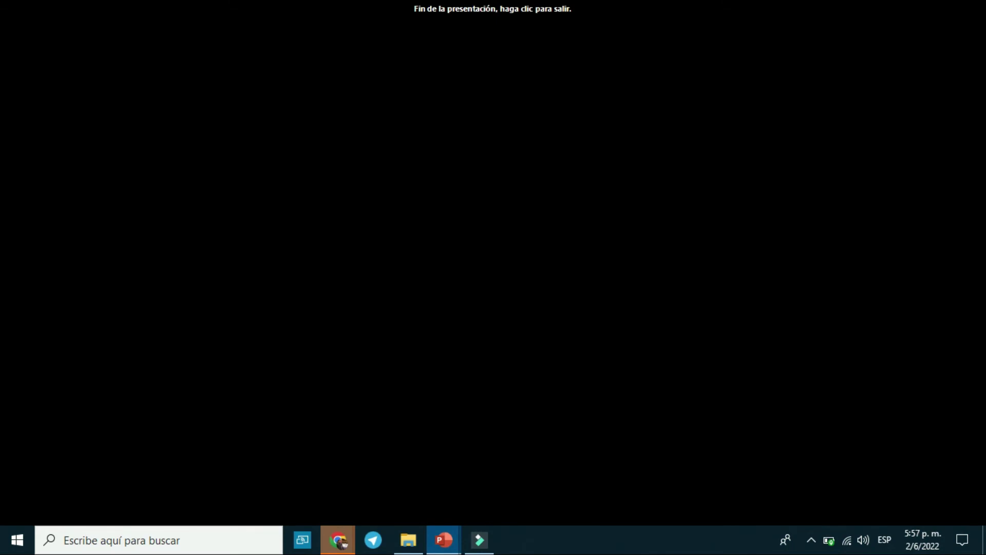
left_click(831, 460)
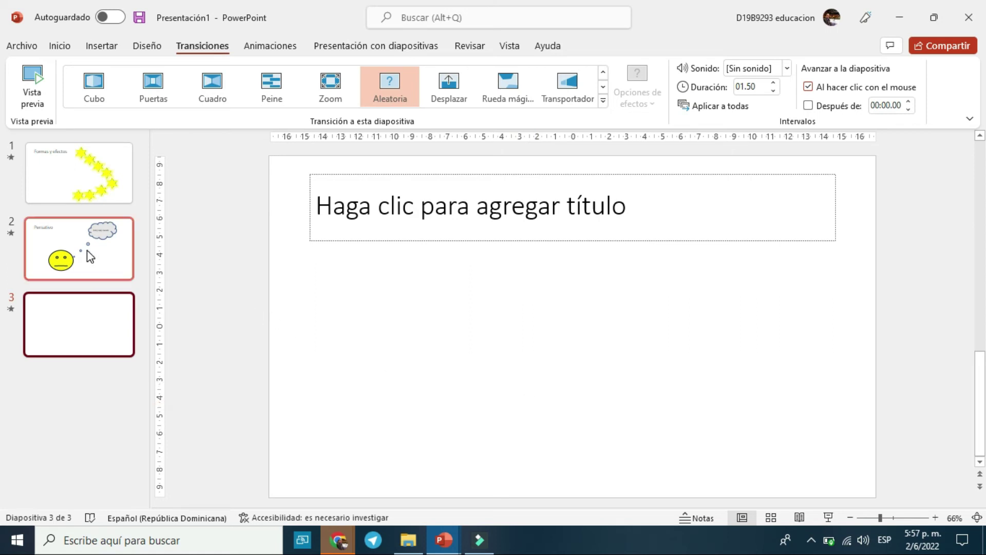
- Select slide 1 and open Configurar presentación from the Presentación con diapositivas tab
left_click(87, 191)
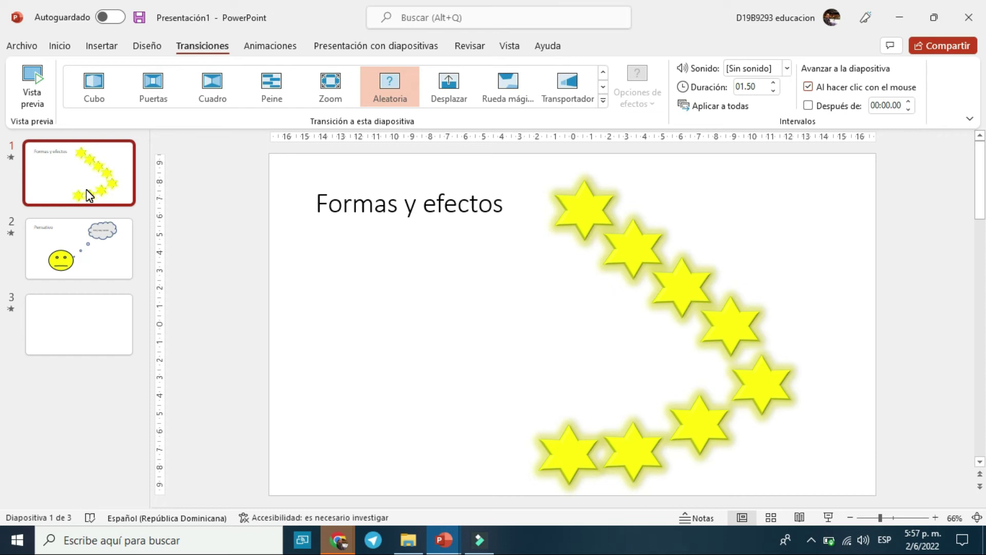
left_click(350, 49)
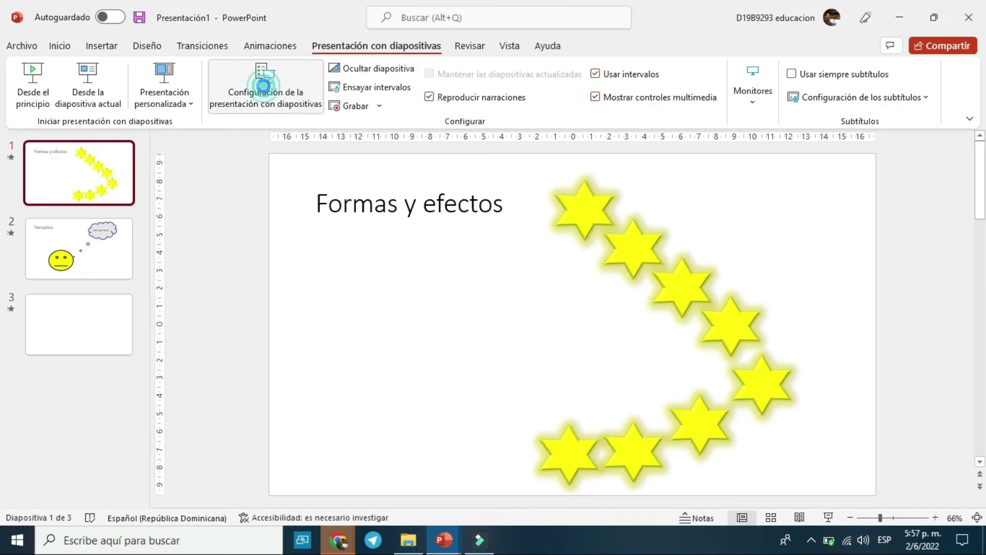
left_click(266, 93)
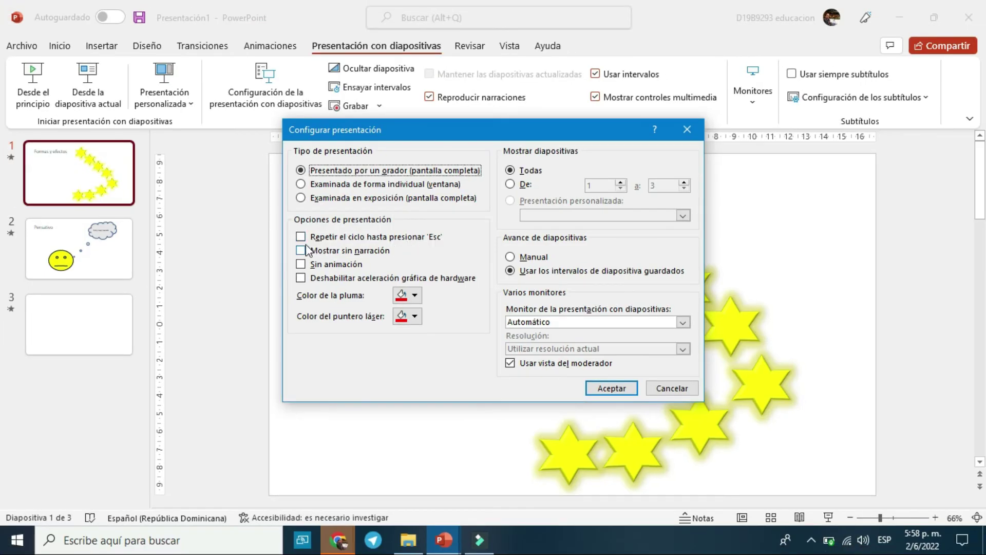
- Tick 'Repetir el ciclo hasta presionar Esc' in Configurar presentación and confirm with Aceptar
left_click(300, 237)
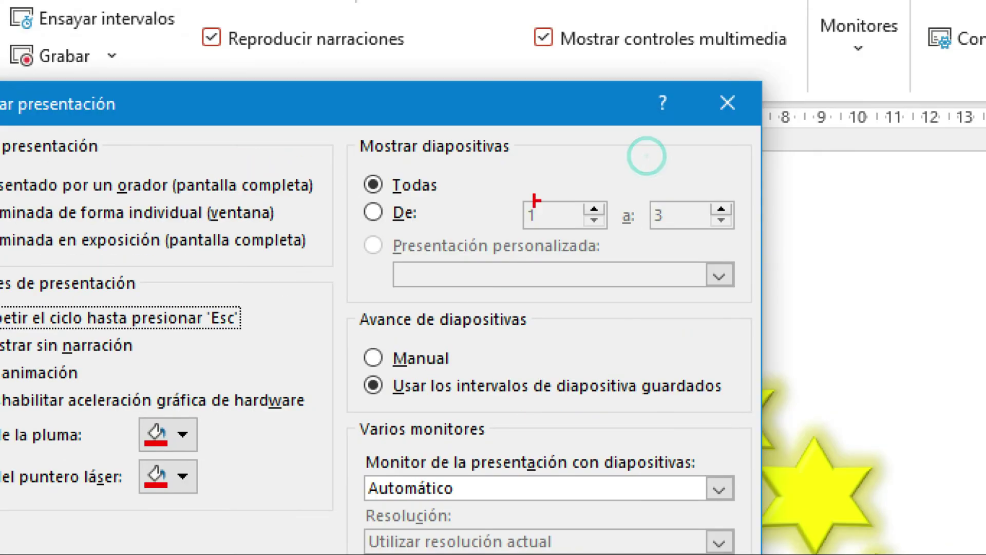
left_click_drag(353, 140, 608, 242)
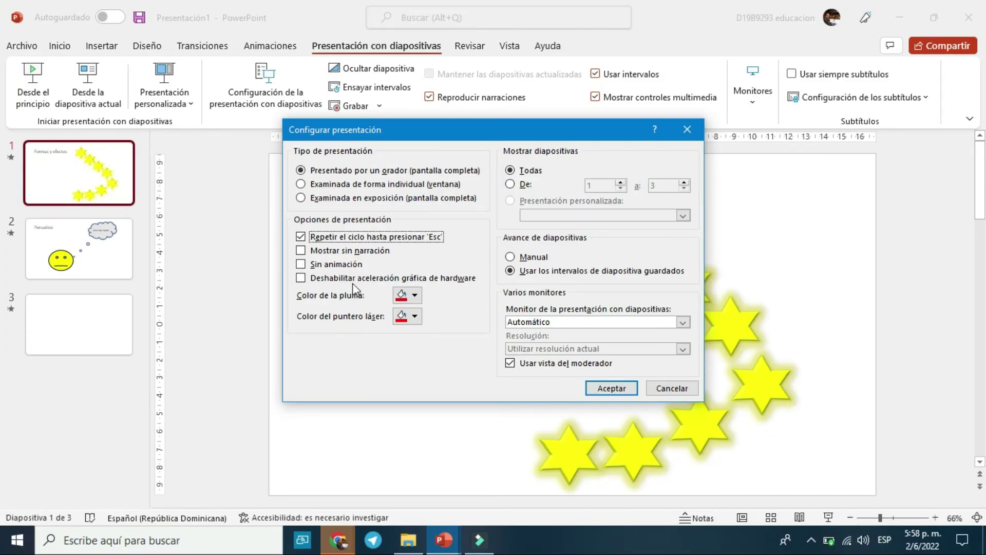
left_click(611, 389)
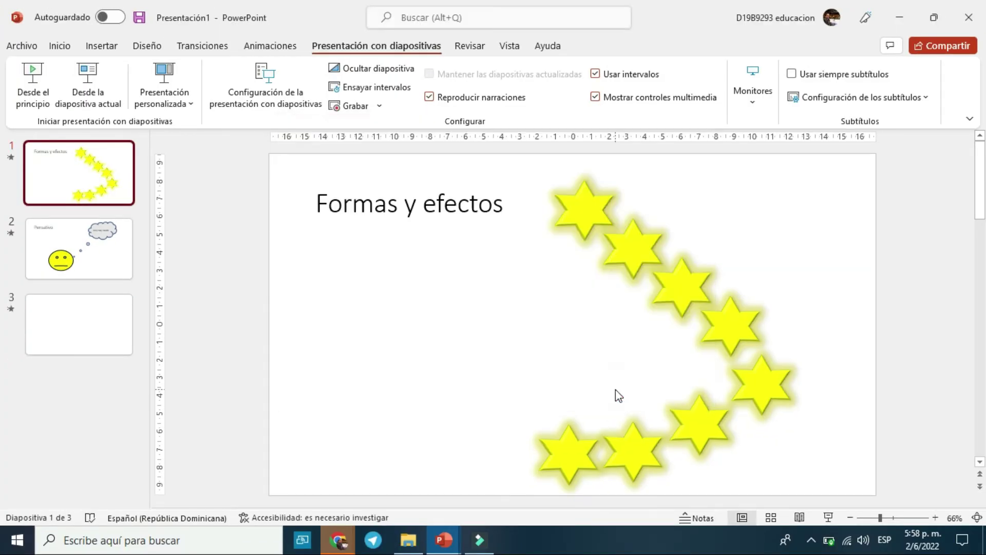
left_click(829, 518)
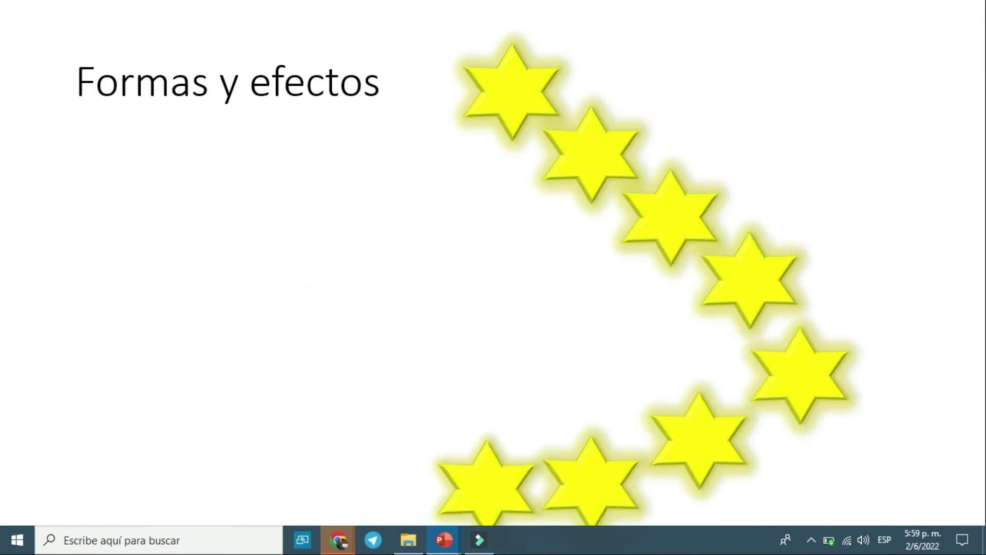
key("Right")
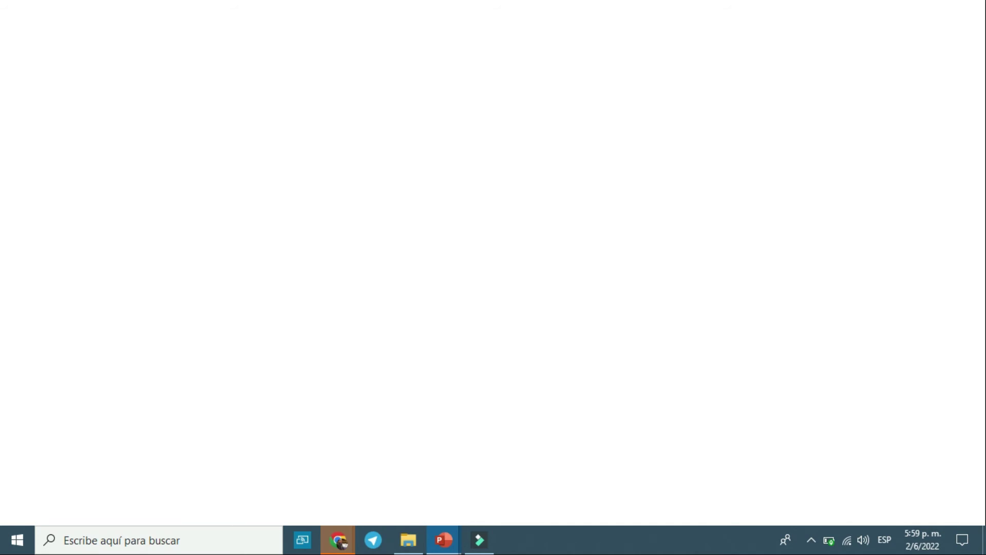
key("Right")
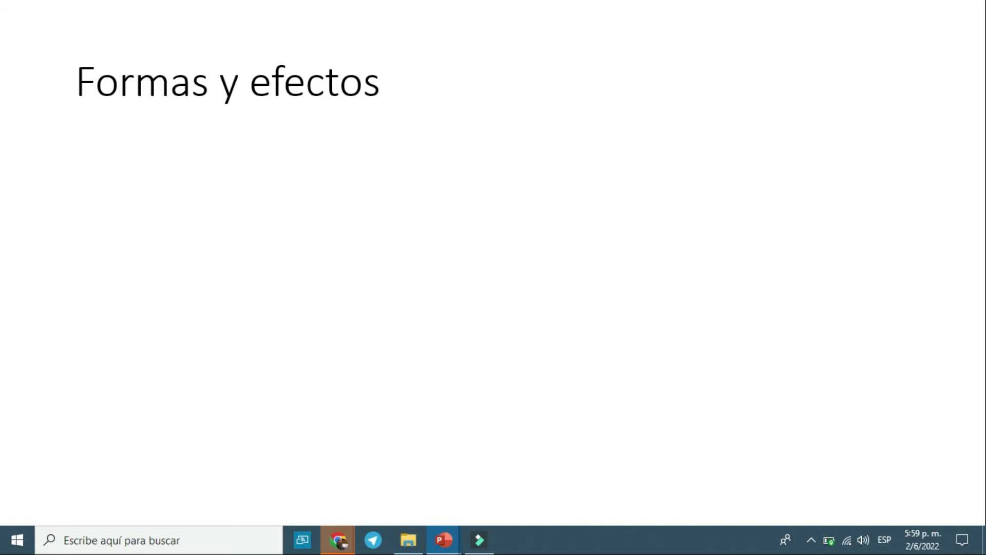
key("Escape")
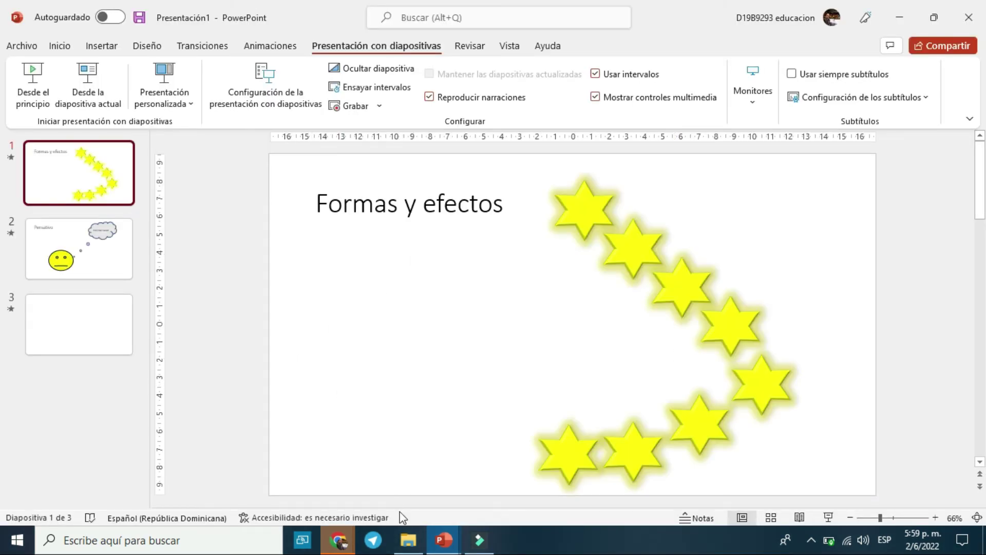
left_click(443, 540)
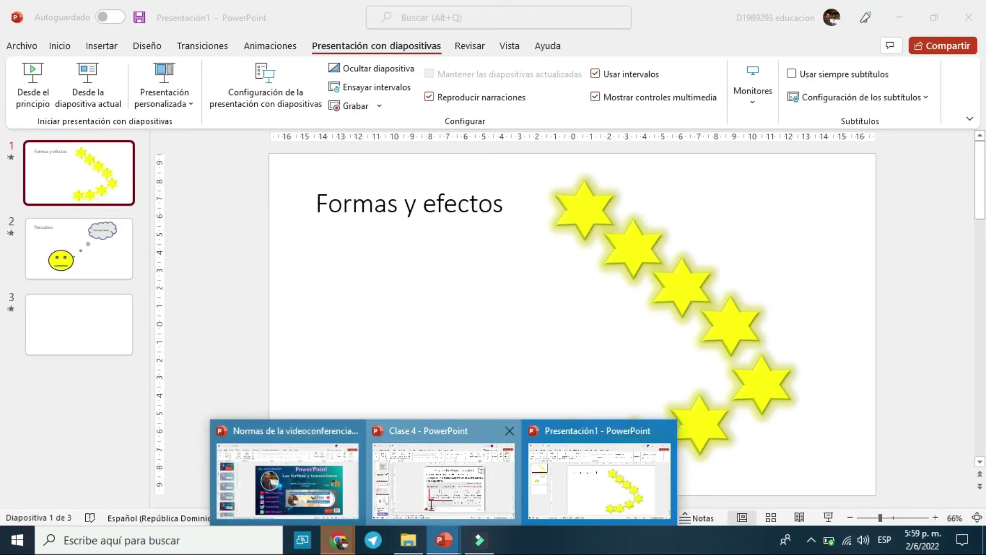
left_click(445, 506)
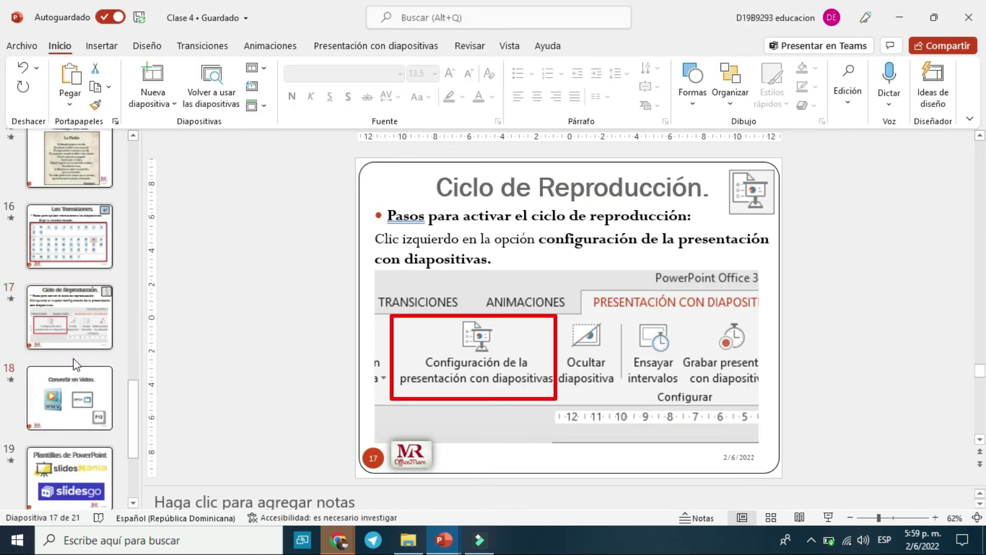
left_click(76, 365)
scroll(66, 288, "down", 2)
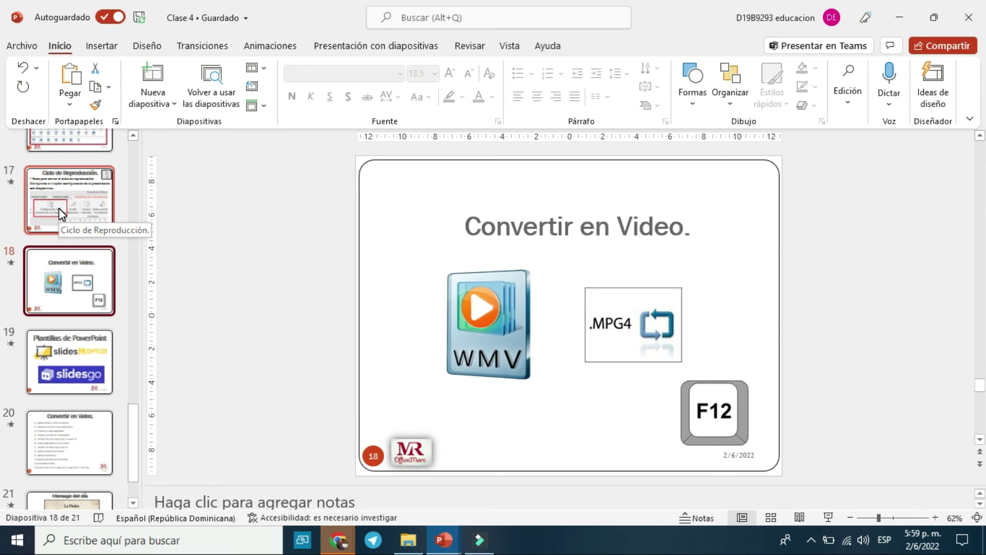
left_click(445, 540)
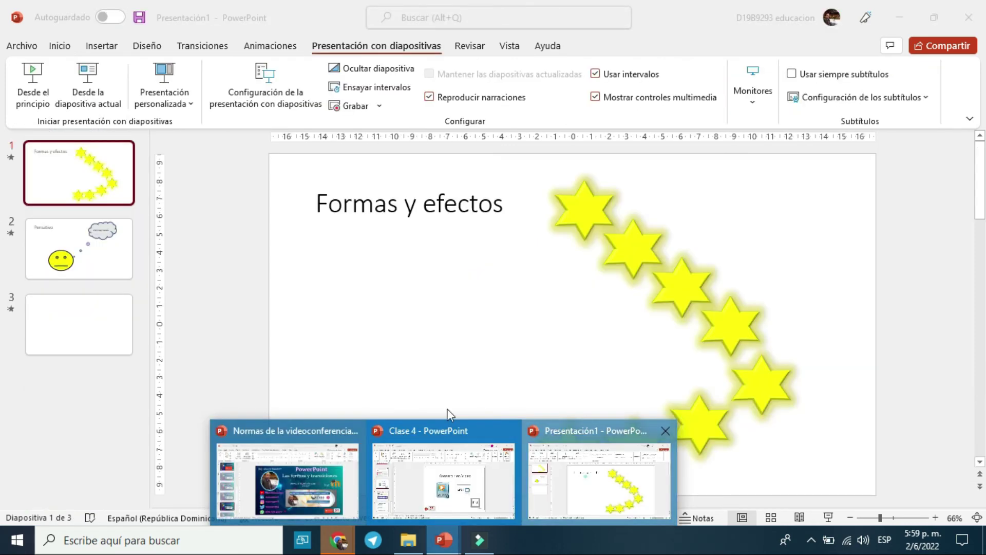
left_click(59, 46)
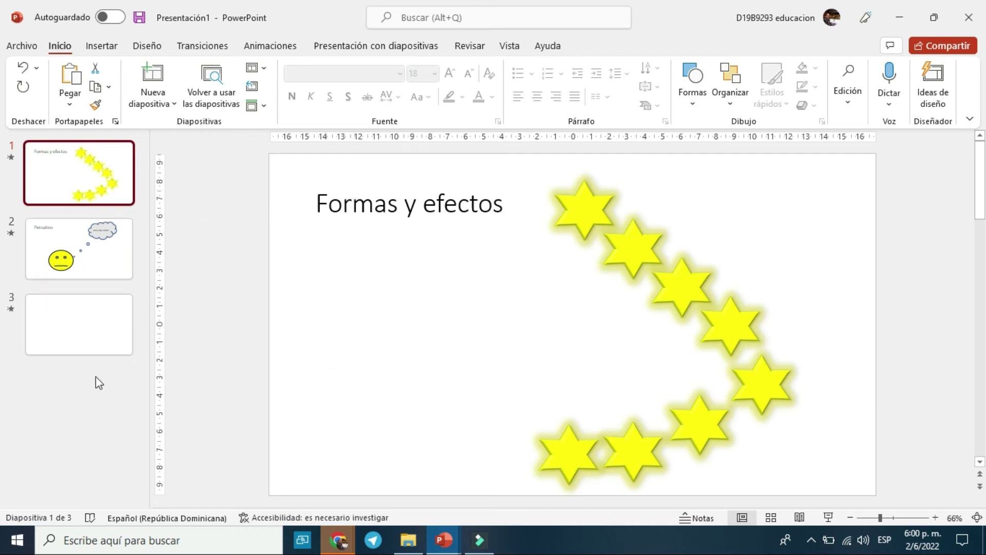
- Give the blank third slide the title 'F12'
left_click(99, 334)
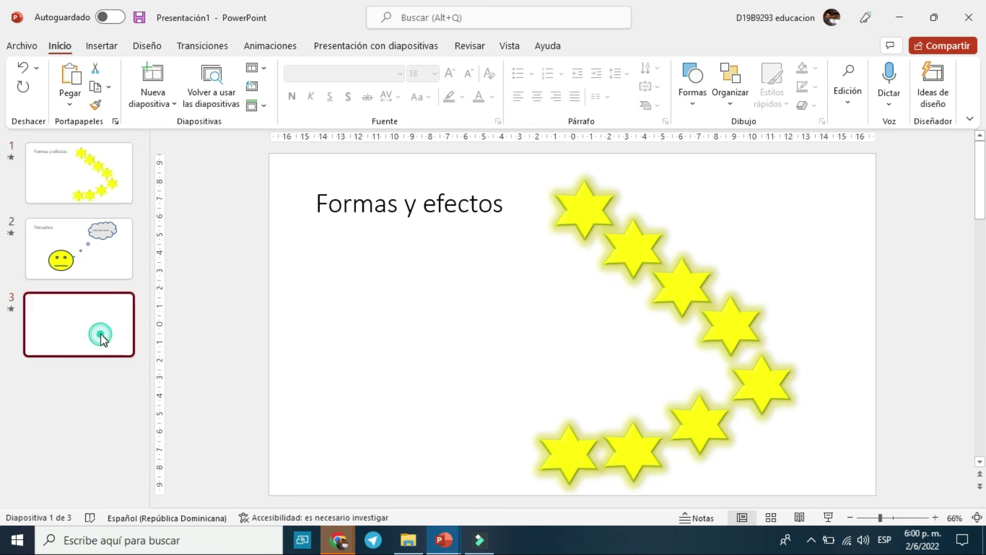
left_click(368, 219)
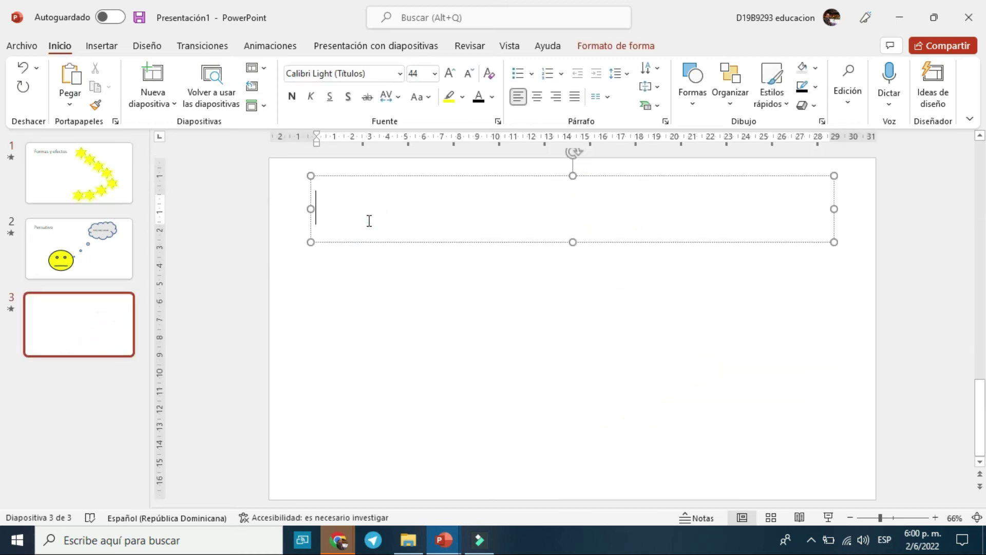
type("F1")
type("2")
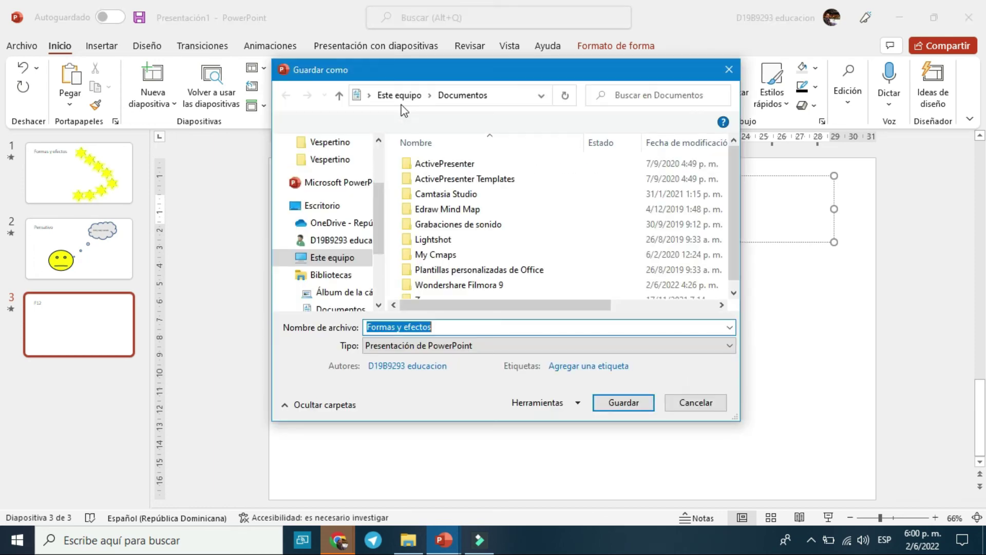
- In Save As, choose the Escritorio folder and prefix the file name with 'Video de las'
left_click_drag(456, 73, 540, 57)
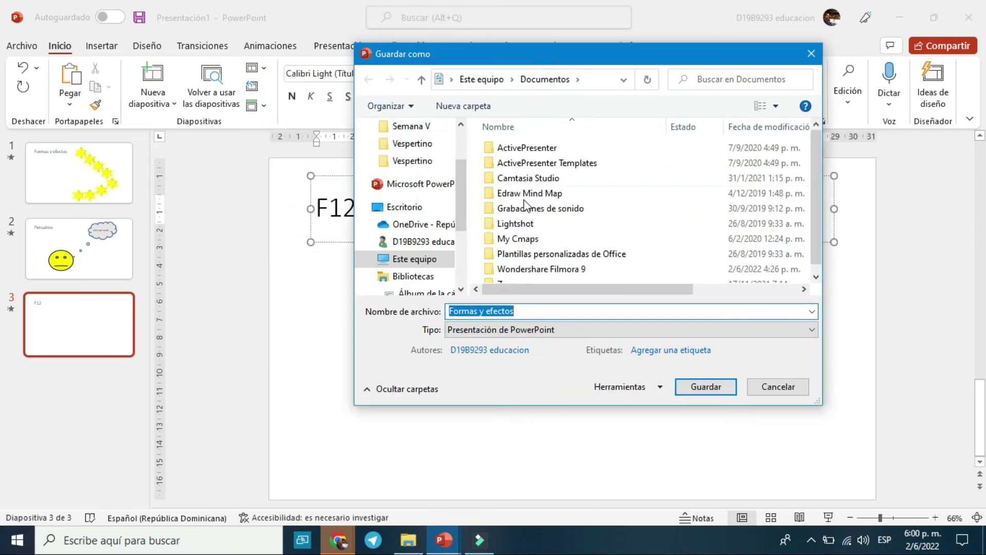
left_click(461, 203)
left_click_drag(456, 154, 465, 238)
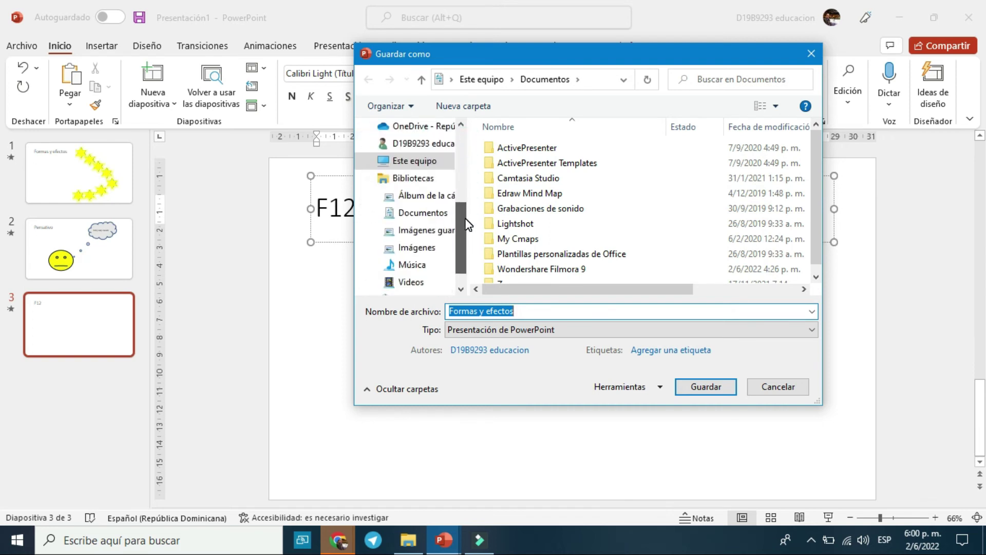
scroll(429, 263, "up", 1)
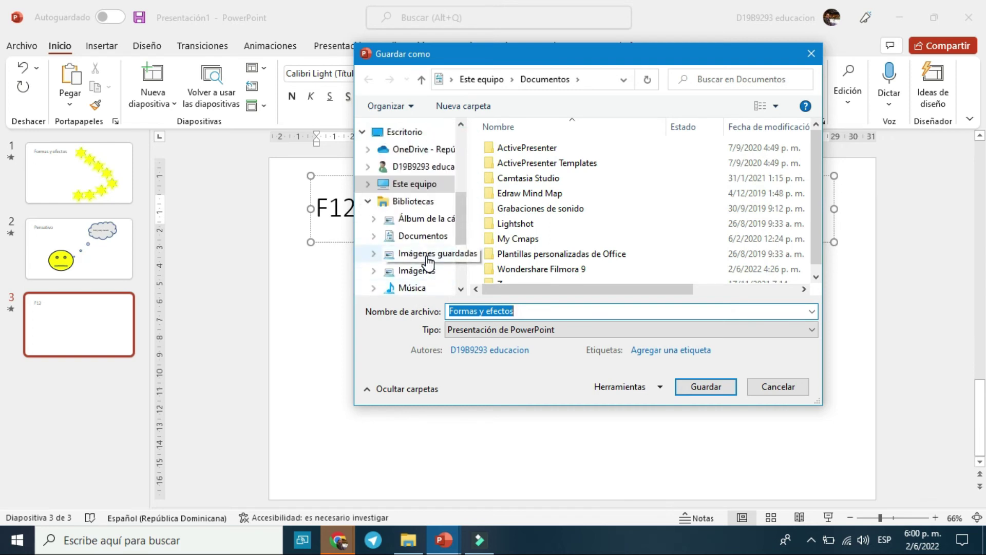
left_click(399, 131)
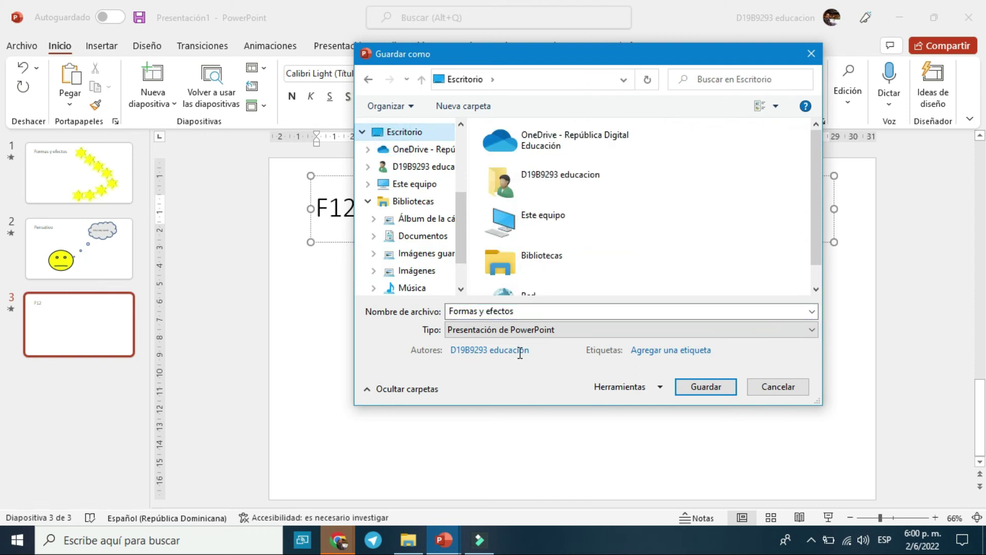
left_click(452, 310)
left_click(452, 310)
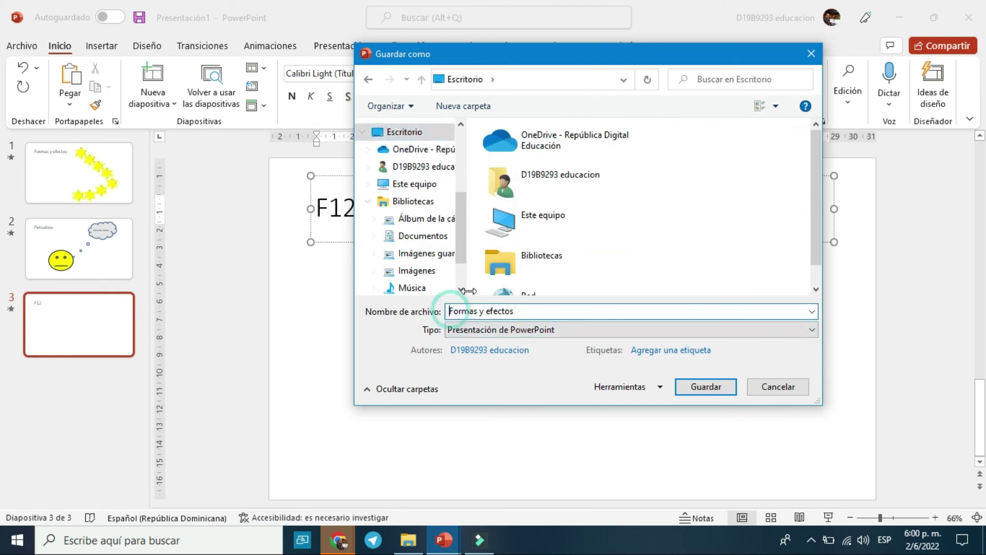
type("Video")
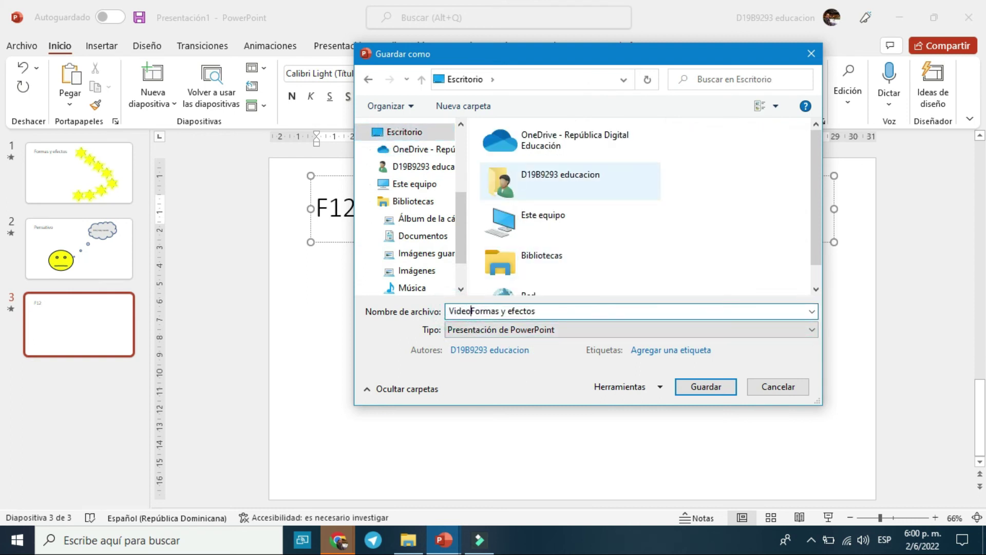
type(" de las")
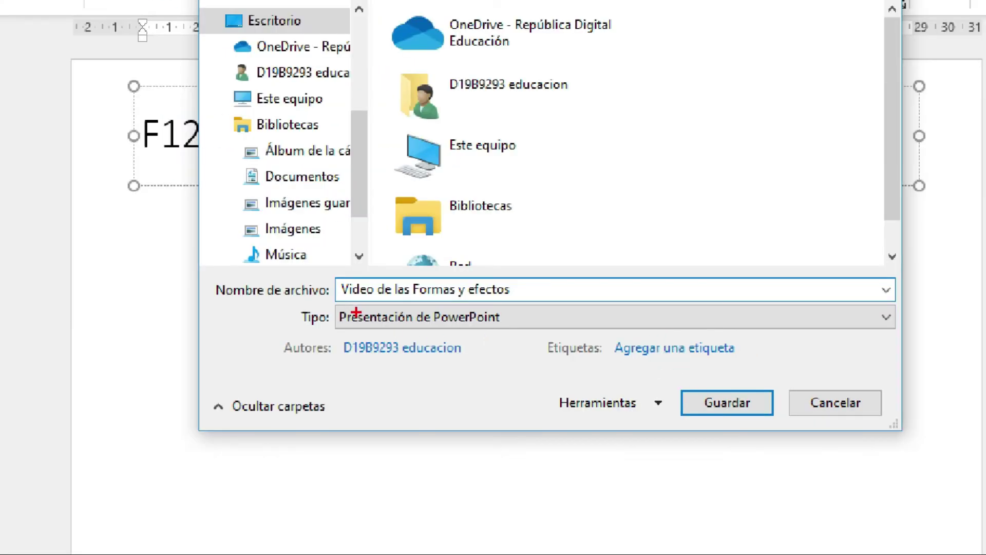
- Set the save type for 'Video de las Formas y efectos' to Vídeo de Windows Media
mouse_move(293, 296)
left_mouse_down()
mouse_move(359, 324)
mouse_move(418, 333)
mouse_move(577, 331)
mouse_move(891, 377)
mouse_move(911, 336)
mouse_move(898, 336)
left_mouse_up()
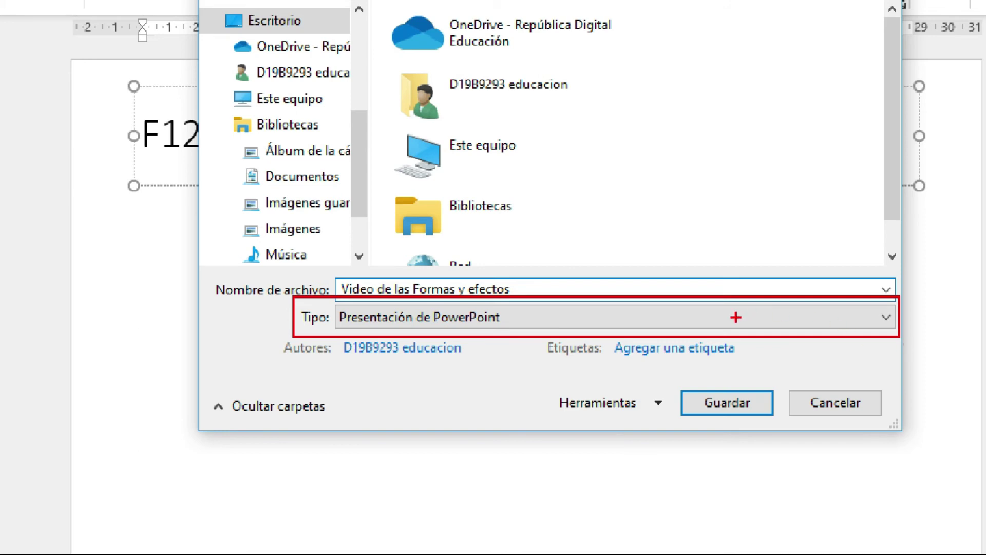
key("Escape")
left_click(538, 334)
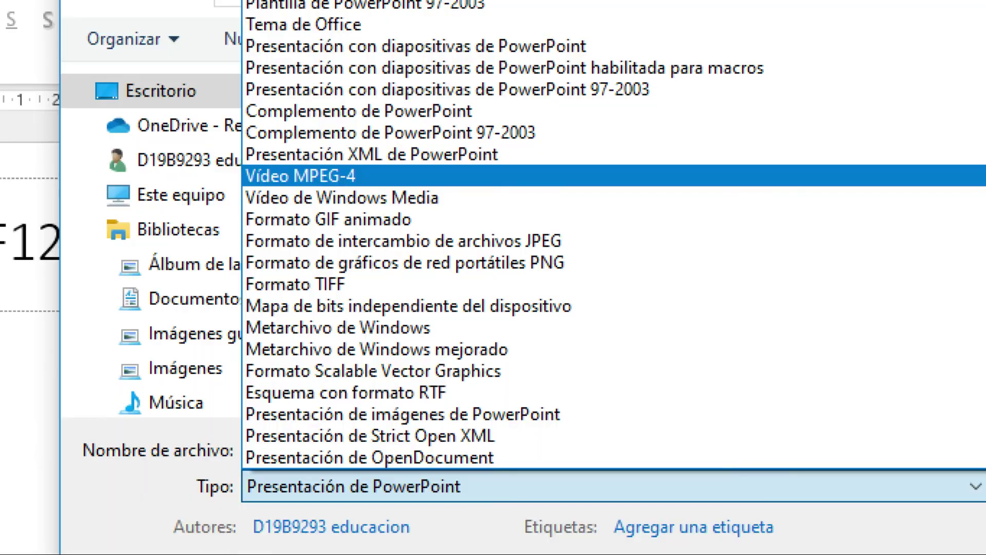
left_click(648, 173)
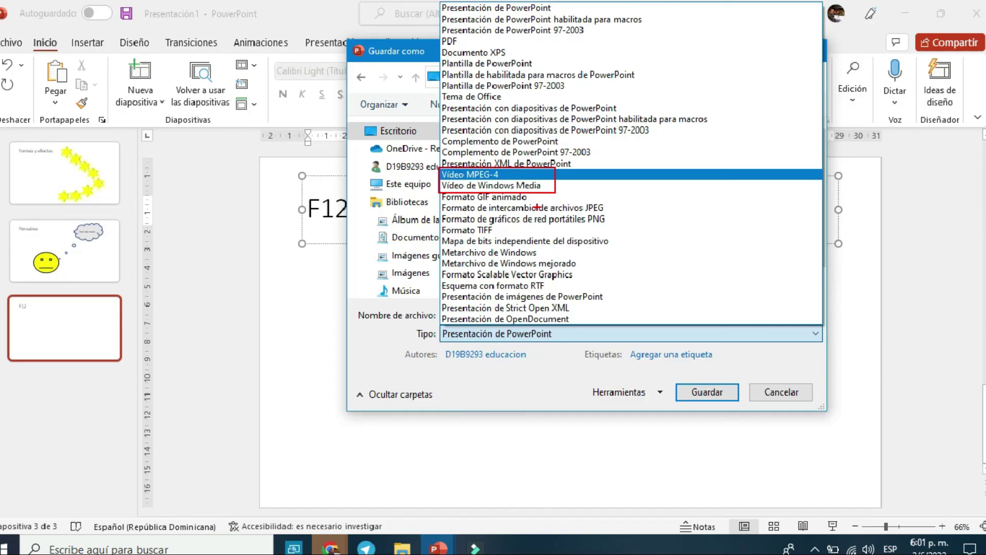
left_click(543, 336)
left_click(543, 331)
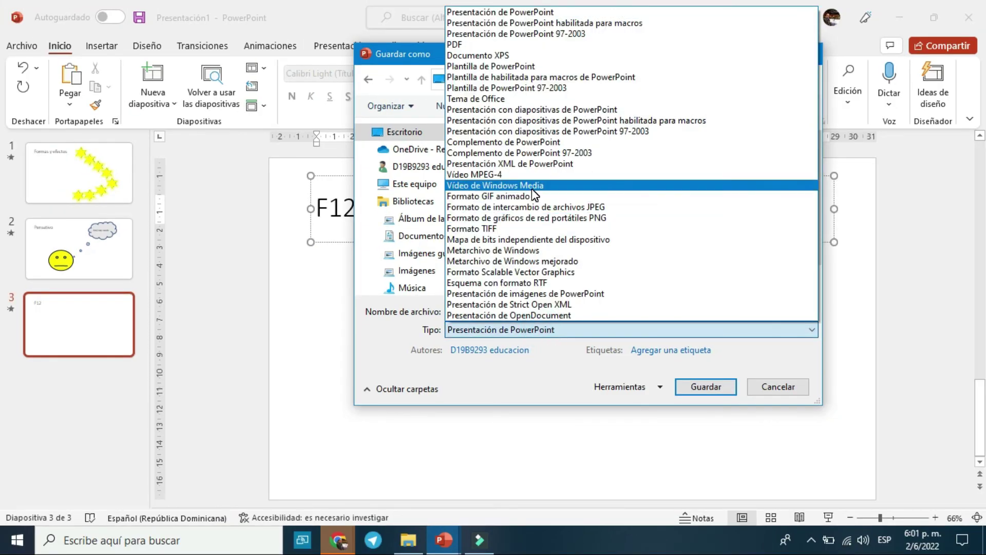
left_click(531, 186)
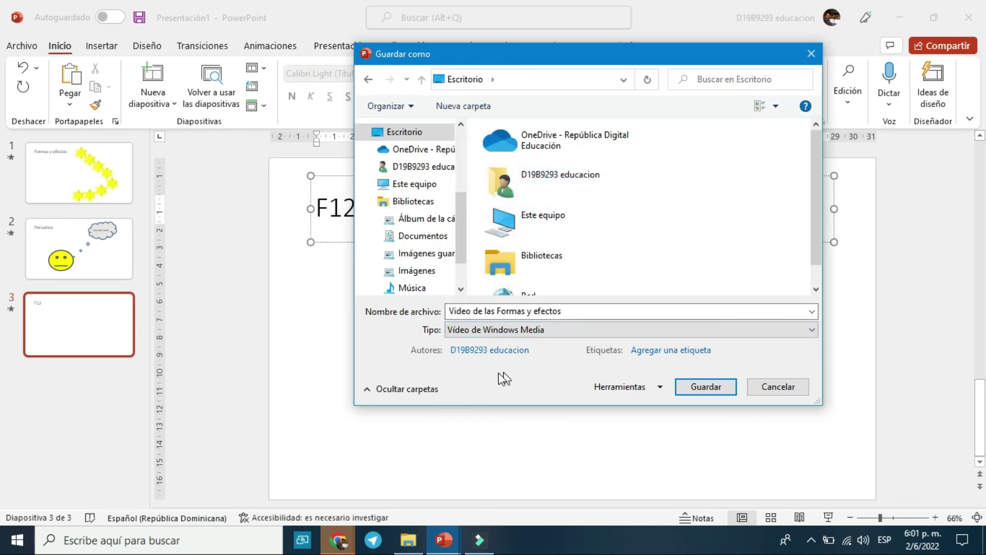
- Save Video de las Formas y efectos.wmv, then minimize Presentación1 to reveal Clase 4's Convertir en Video slide
left_click(698, 387)
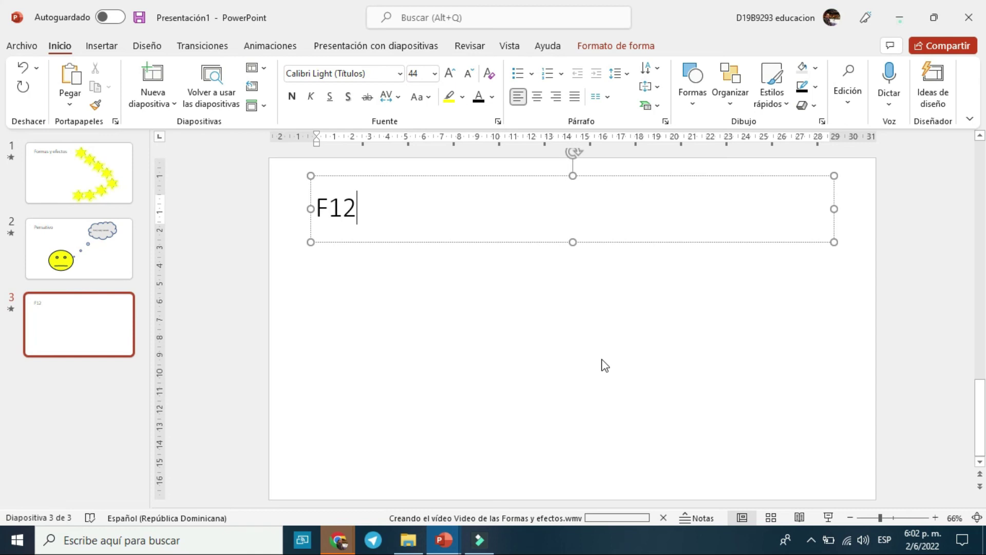
left_click(902, 11)
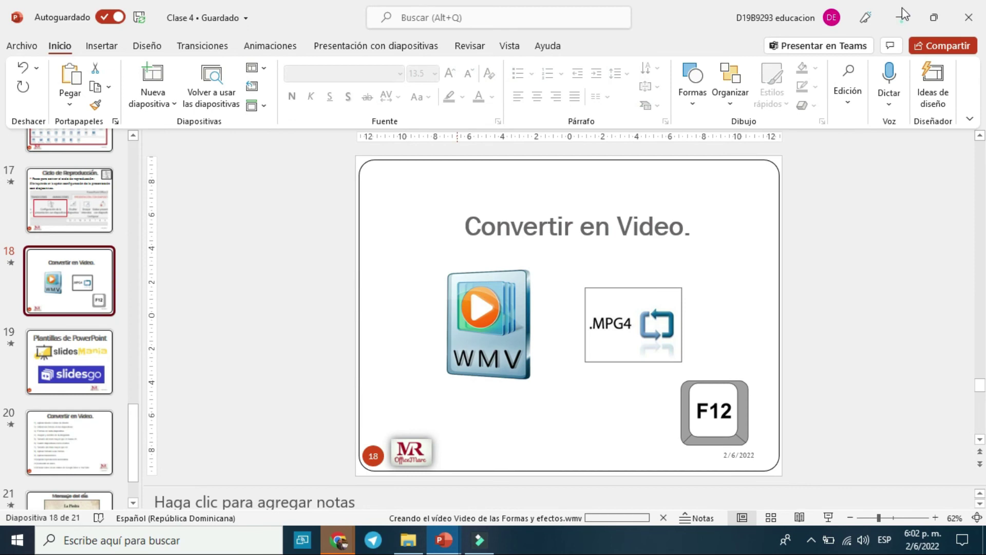
- Show Clase 4's slide 19, Plantillas de PowerPoint, with the slidesMania and slidesgo logos
left_click(902, 7)
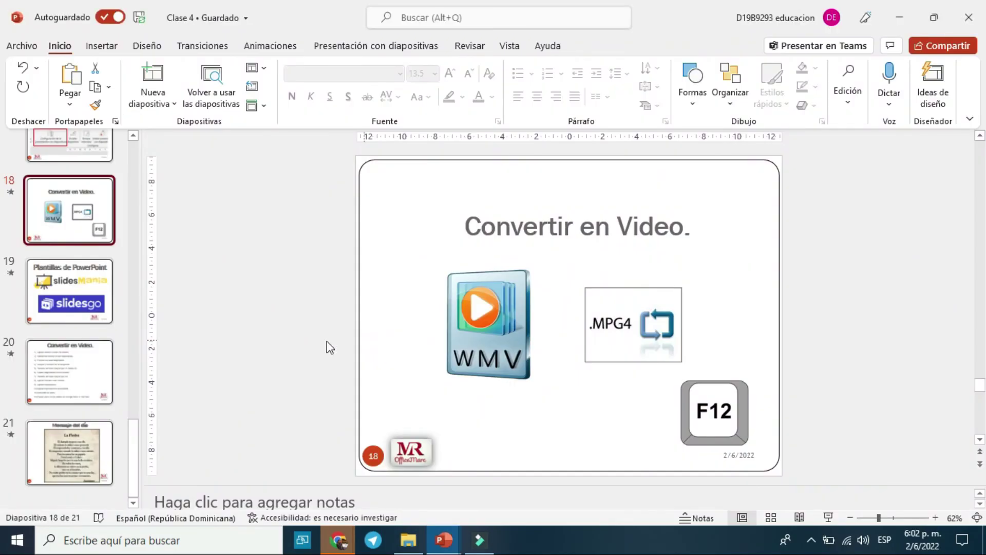
left_click(73, 287)
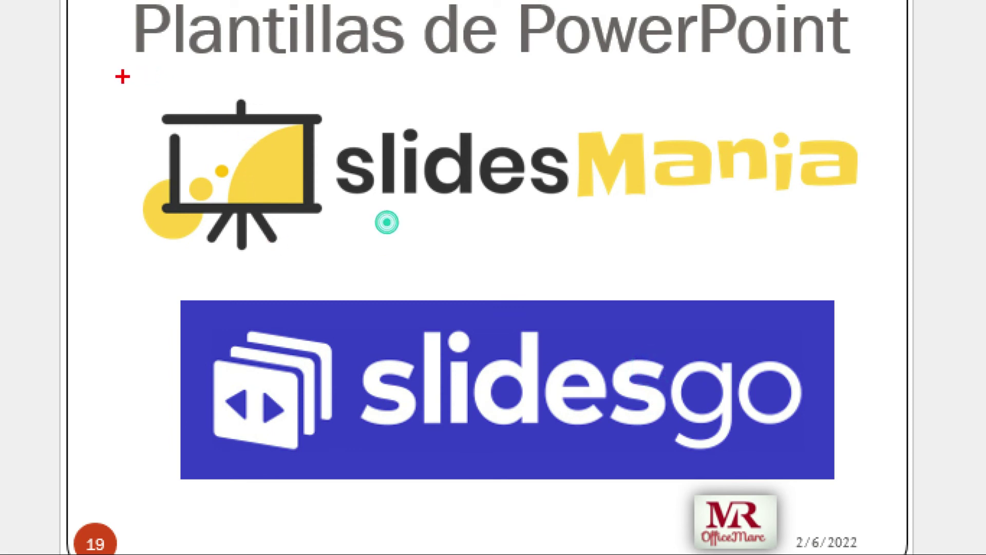
left_click_drag(123, 77, 879, 230)
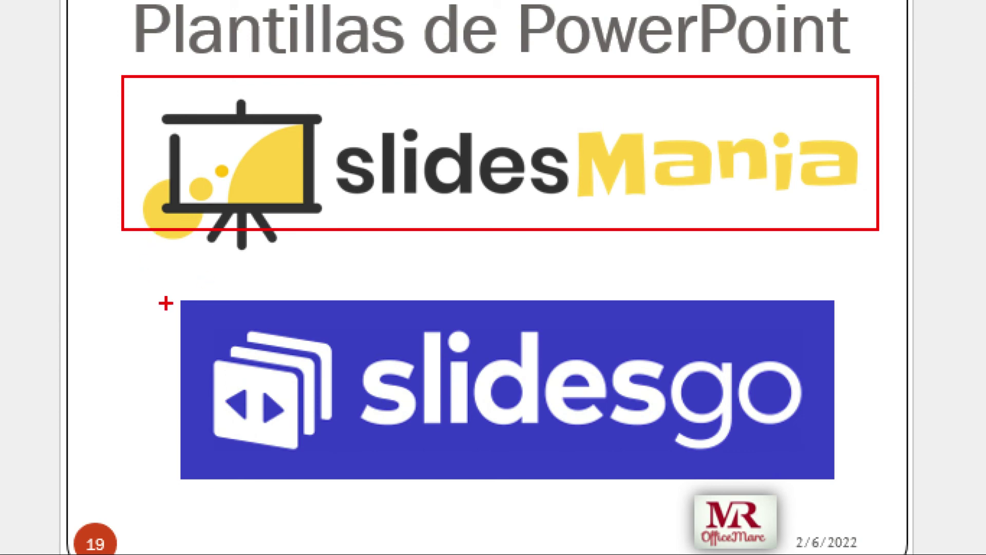
left_click_drag(157, 294, 836, 472)
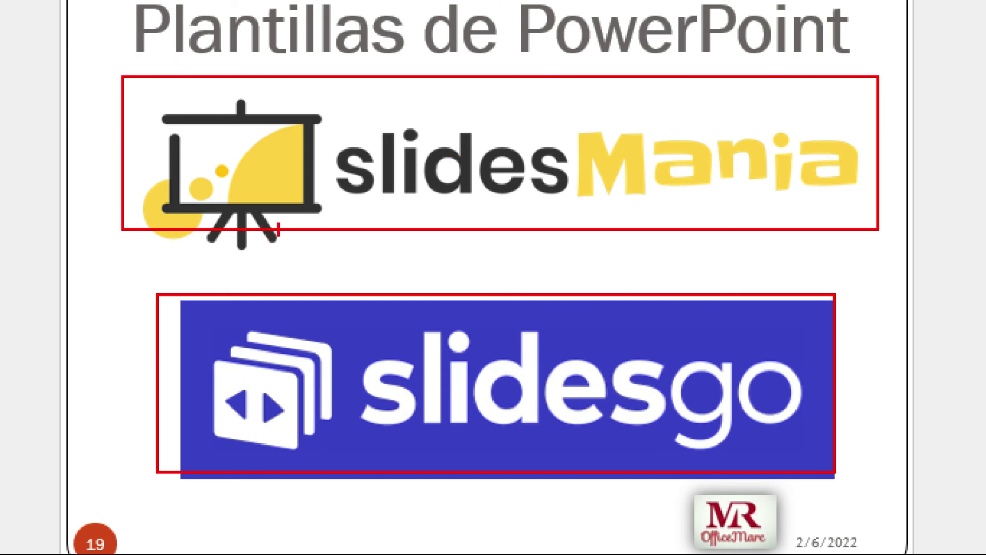
key("Escape")
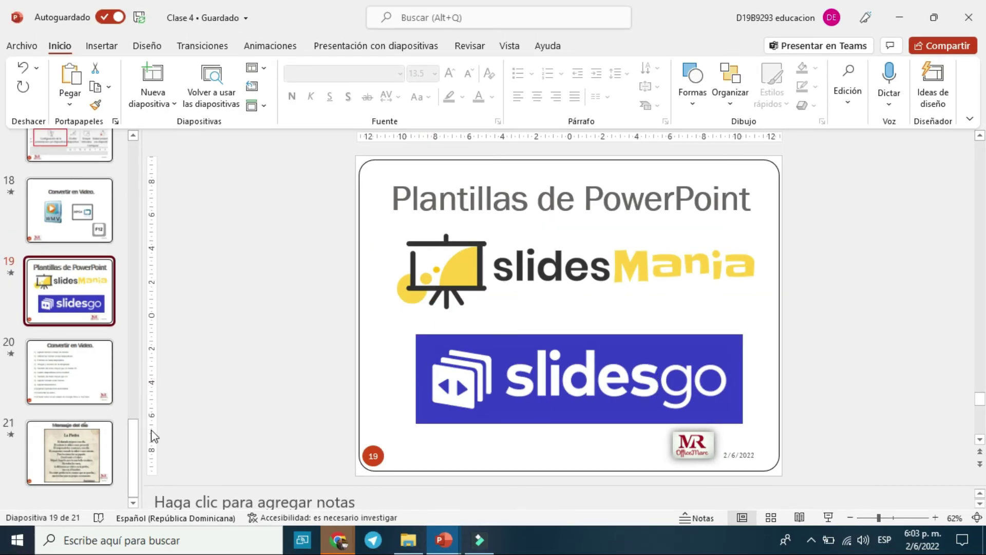
- Highlight Semana V's Tarea: Folleto Práctica #5 on CENTU Virtual, then open the Libro de Informática Secretariado PDF
key("alt+Tab")
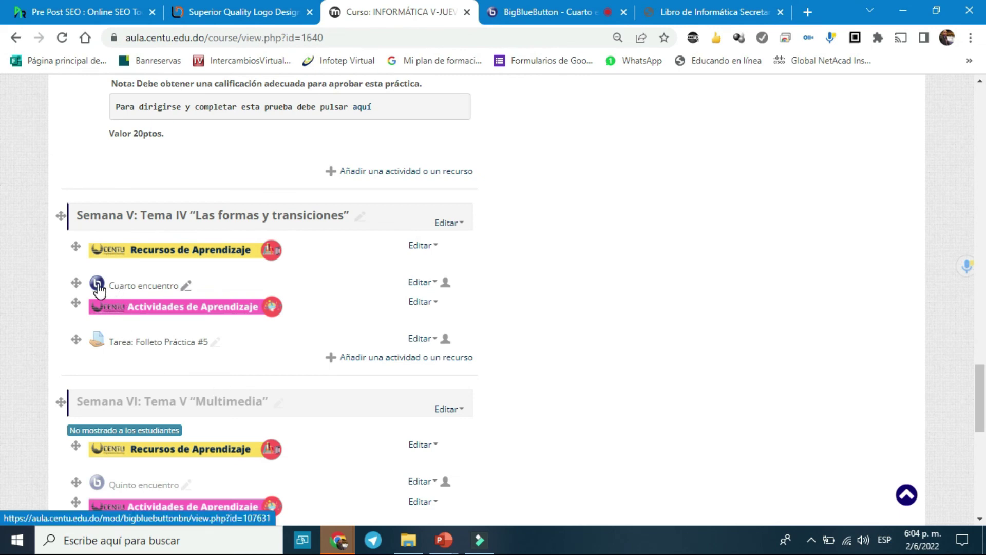
key("ctrl+1")
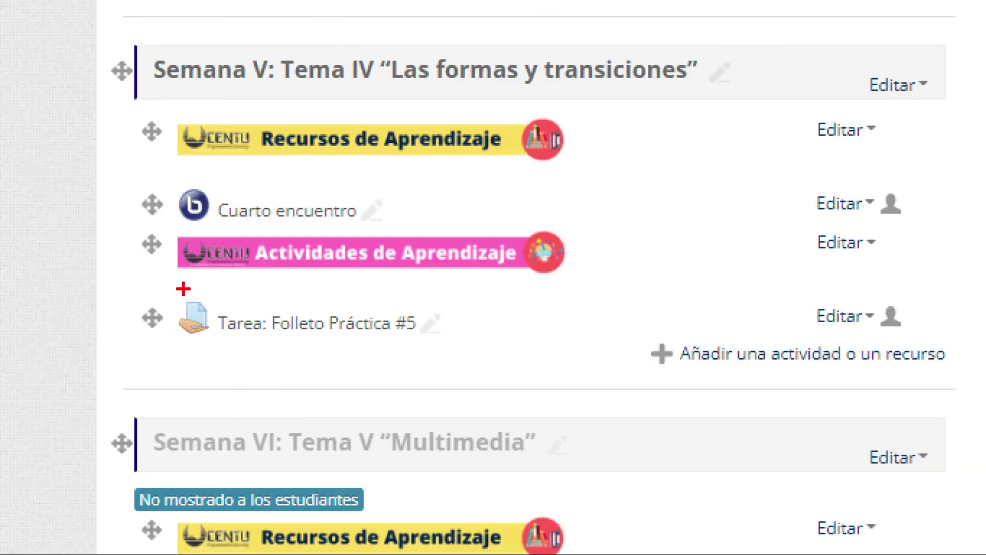
left_click_drag(184, 289, 426, 346)
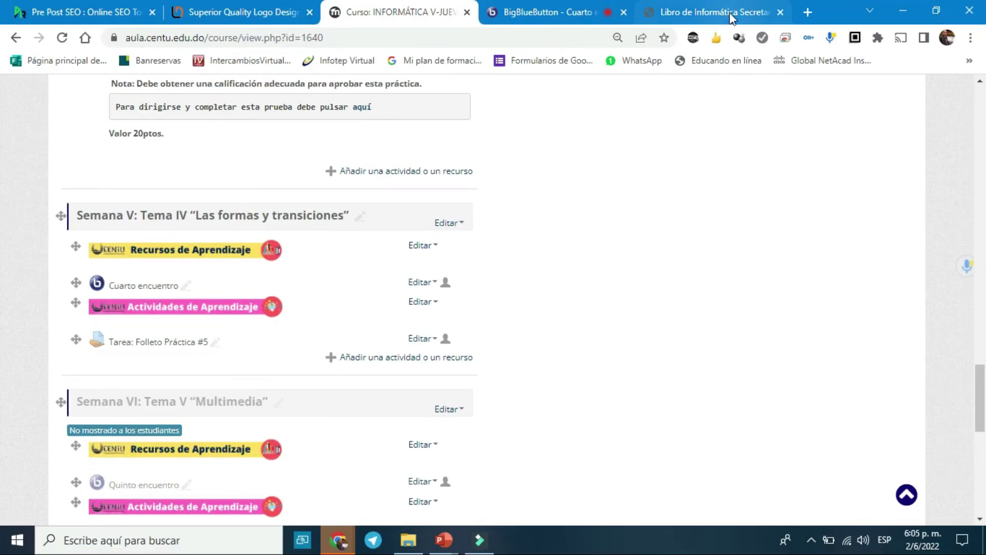
left_click(729, 13)
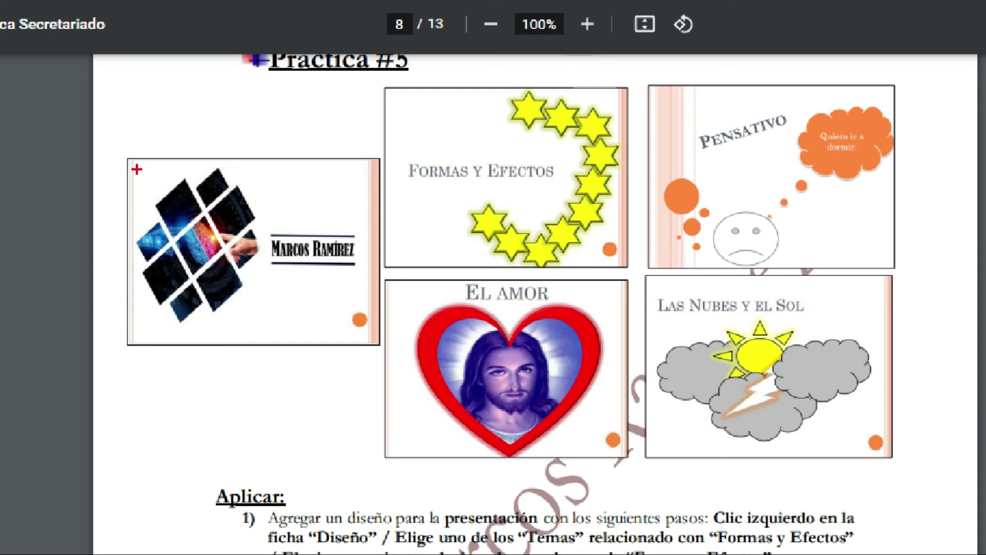
- Outline the Práctica #5 example slides in the PDF, then return to the Curso: INFORMÁTICA page
left_click_drag(117, 157, 265, 310)
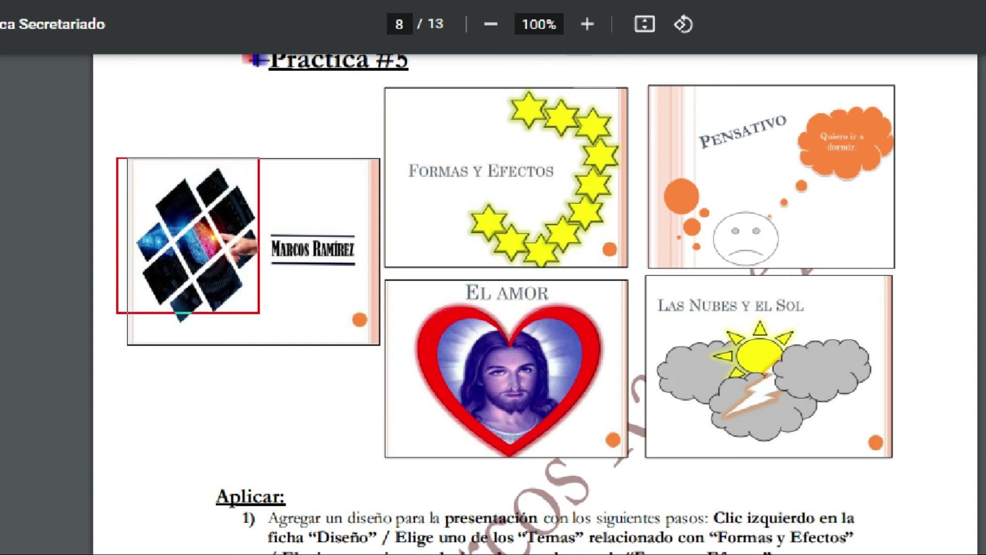
left_click_drag(269, 215, 349, 270)
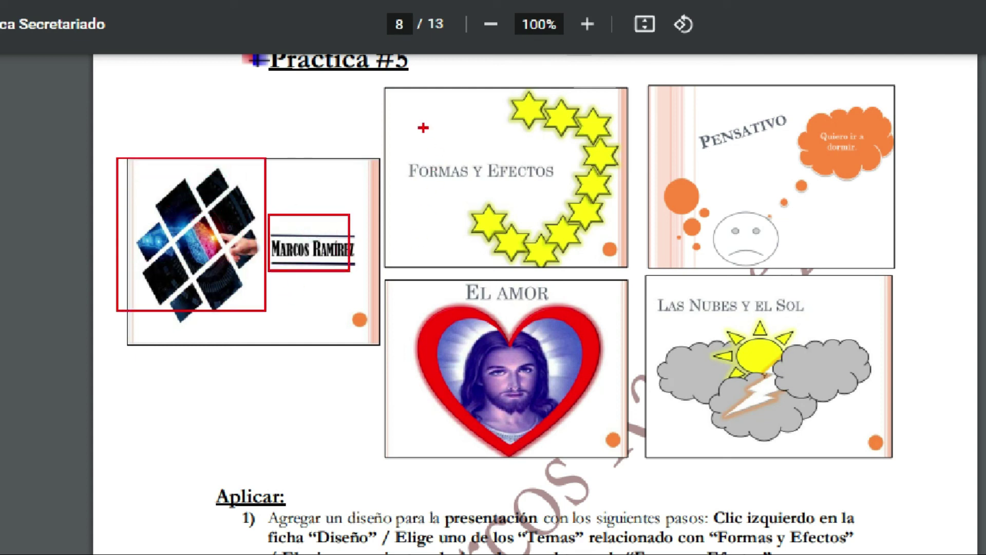
mouse_move(377, 85)
left_mouse_down()
mouse_move(895, 424)
mouse_move(896, 450)
left_mouse_up()
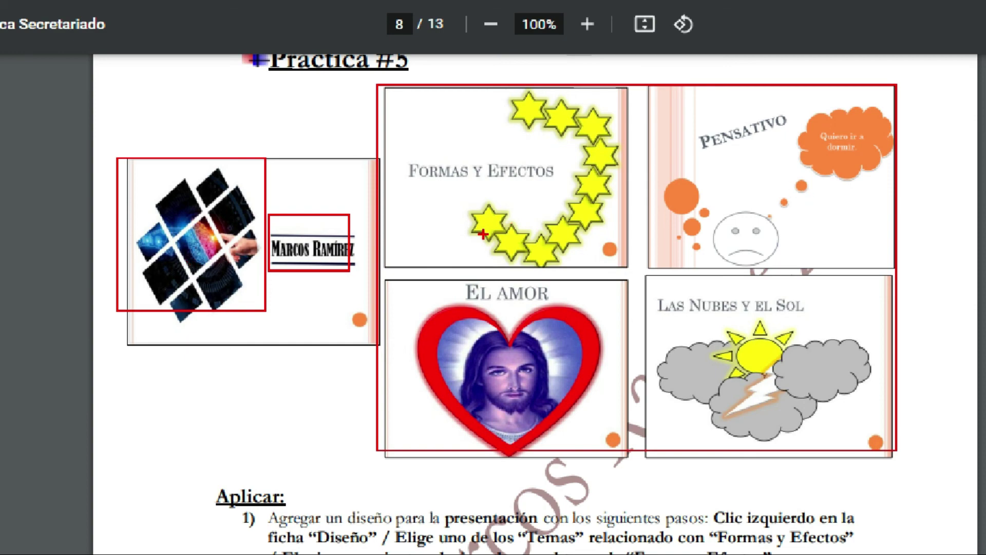
key("Escape")
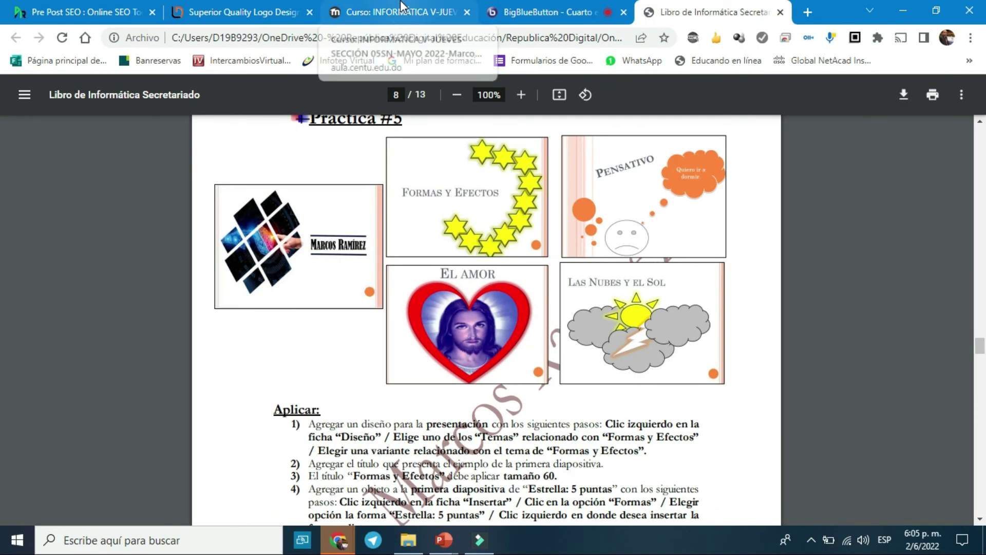
left_click(400, 12)
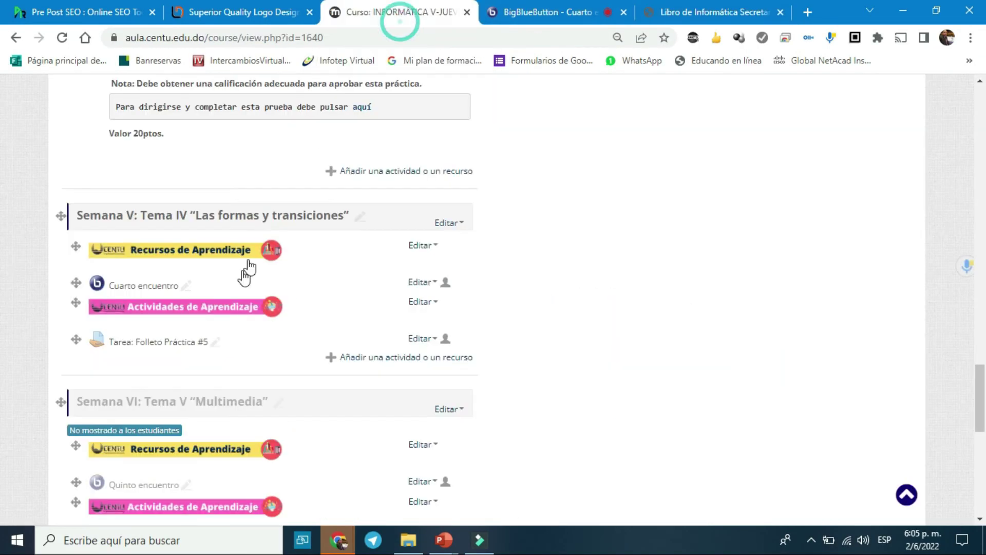
- Open the Tarea: Folleto Práctica #5 assignment in a new tab and scroll to its requirements
middle_click(175, 342)
left_click(423, 7)
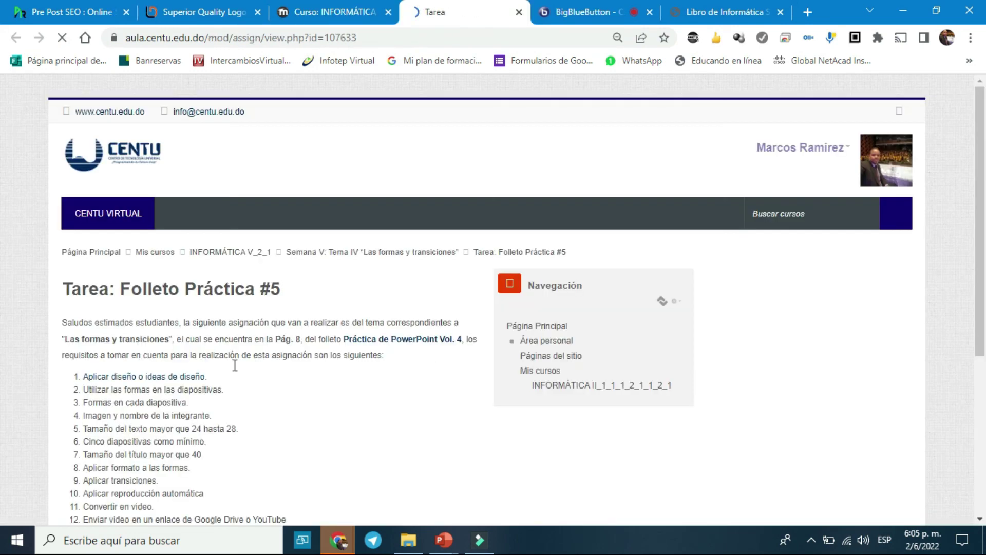
scroll(185, 313, "down", 3)
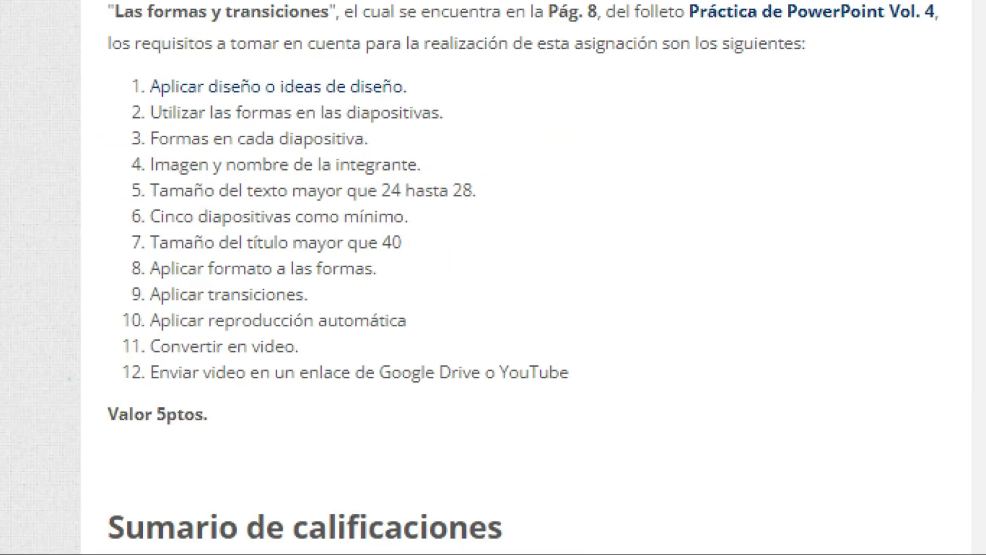
- Highlight requirement 11 (convert to video) and 12 (send video link, YouTube option), then return to the PDF
left_click_drag(107, 330, 305, 361)
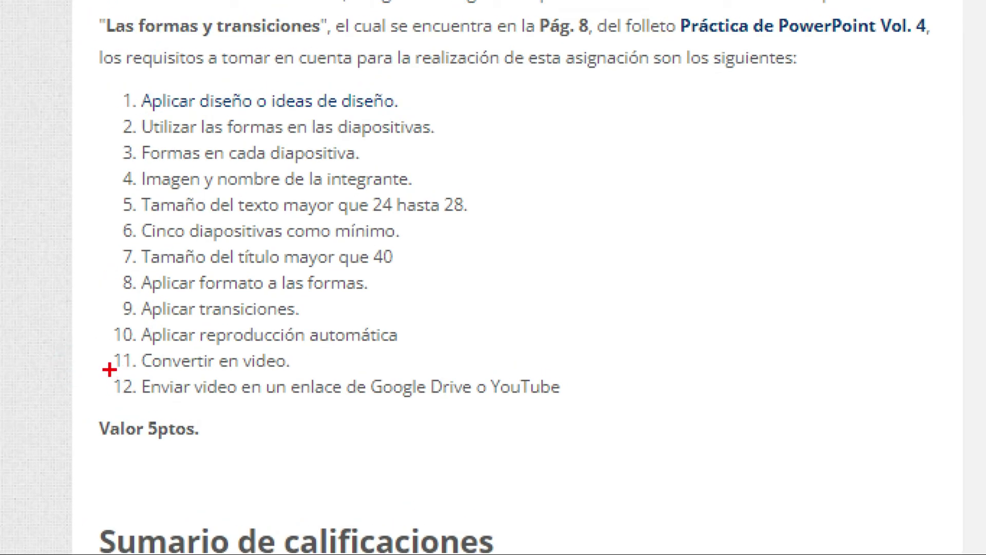
left_click_drag(109, 368, 475, 401)
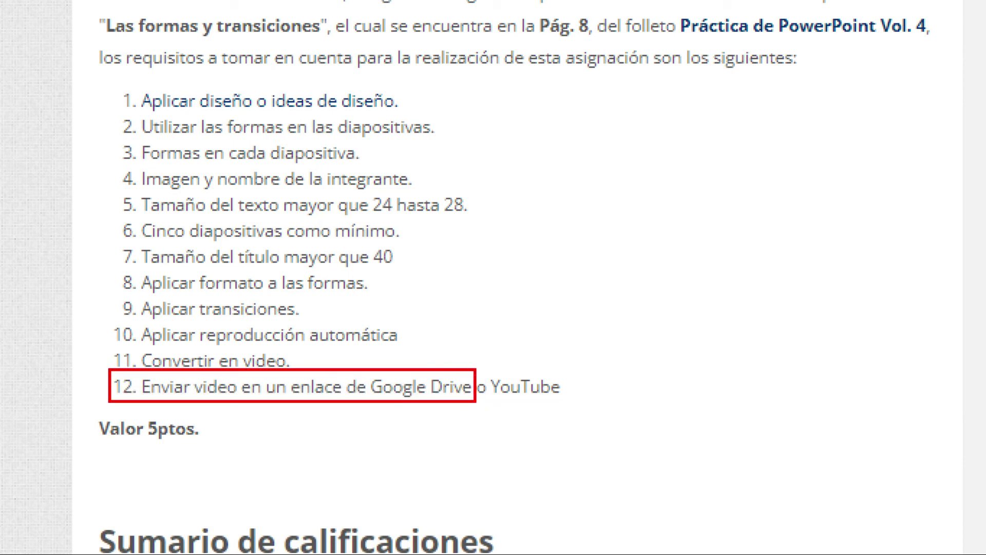
mouse_move(475, 401)
left_mouse_down()
mouse_move(590, 386)
mouse_move(563, 405)
left_mouse_up()
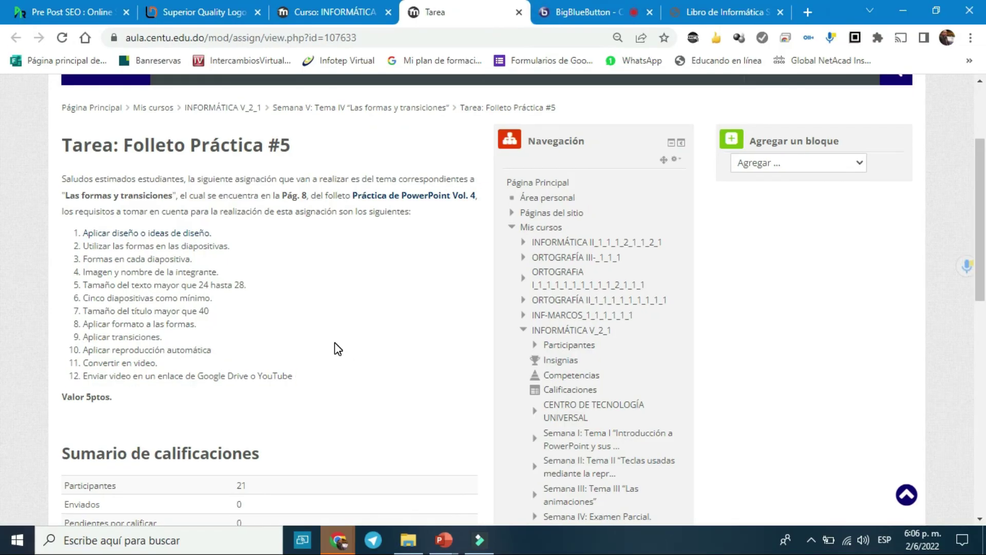
scroll(337, 348, "down", 3)
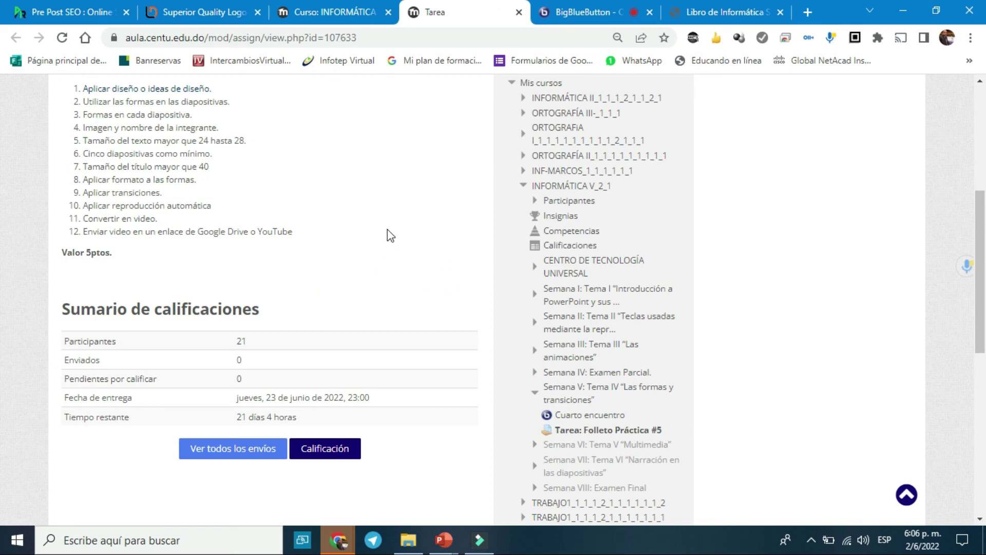
left_click(707, 13)
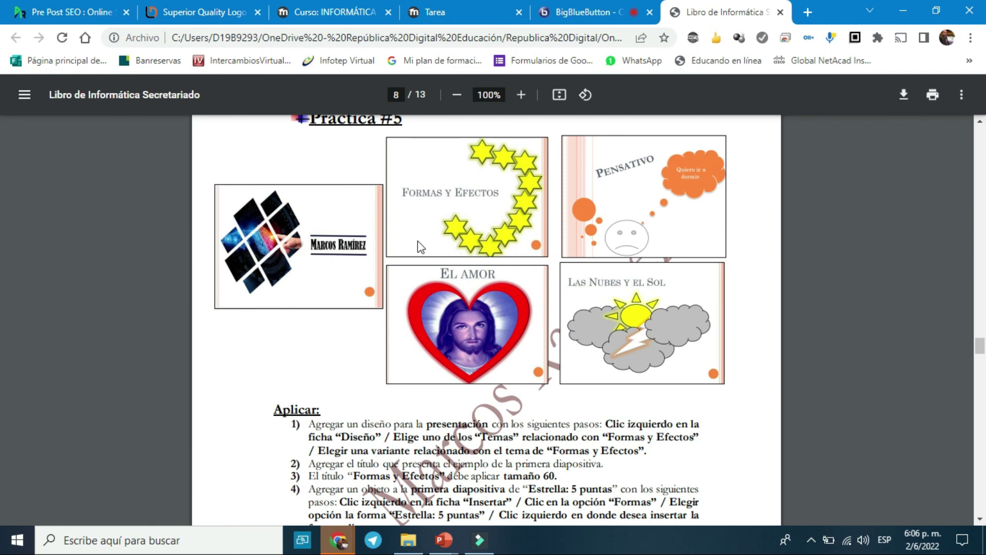
scroll(448, 274, "up", 2)
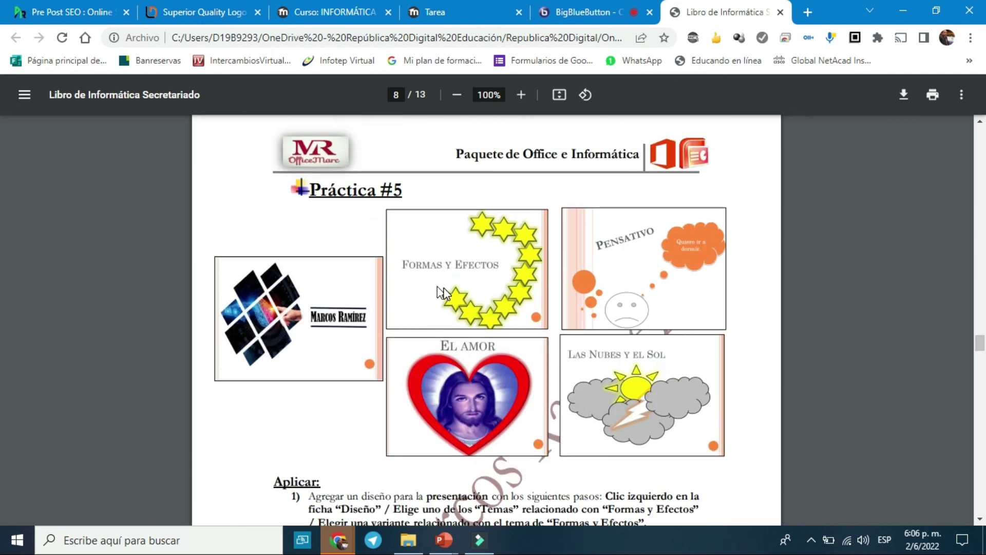